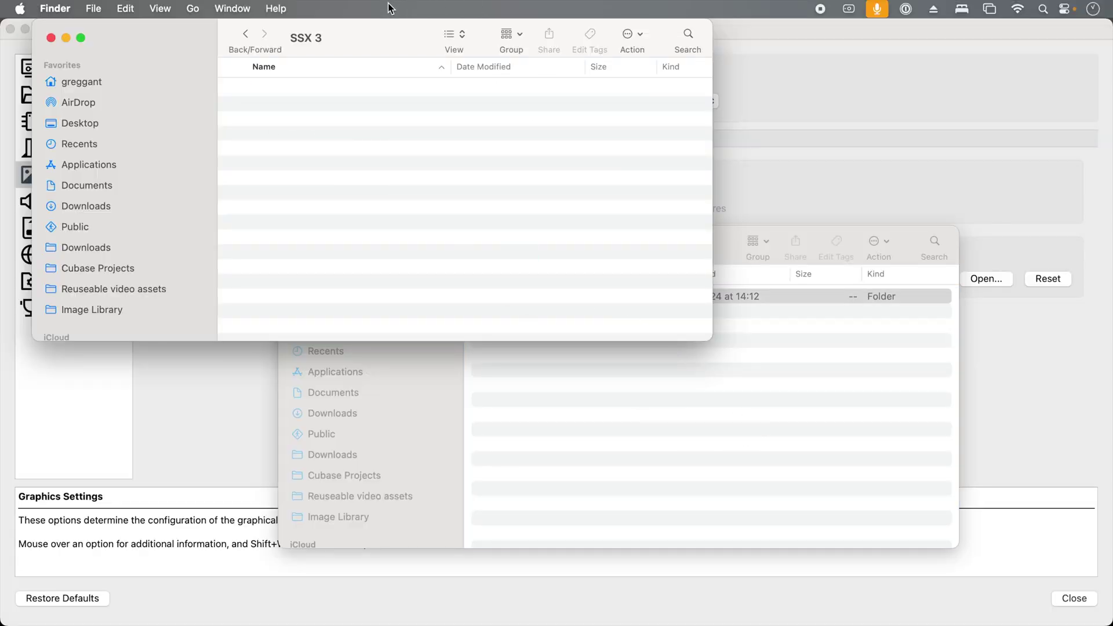
{"action": "key", "text": "super+w"}
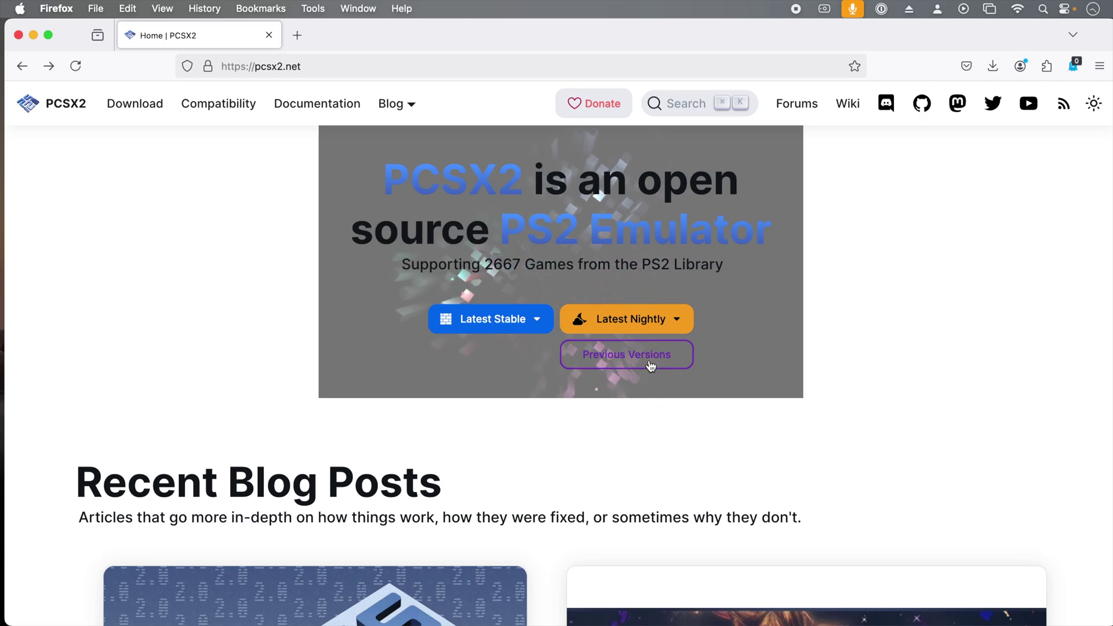
View the previous PCSX2 versions and turn on showing earlier nightly releases
{"action": "left_click", "coordinate": [650, 361]}
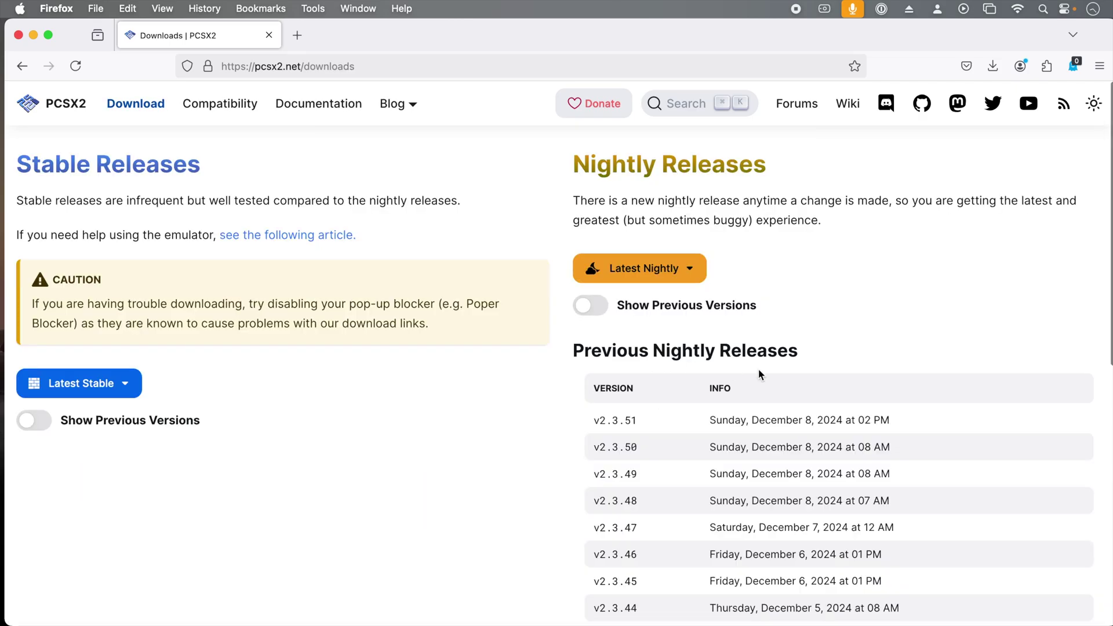
{"action": "left_click", "coordinate": [594, 307]}
{"action": "left_click", "coordinate": [593, 307]}
{"action": "left_click", "coordinate": [593, 308]}
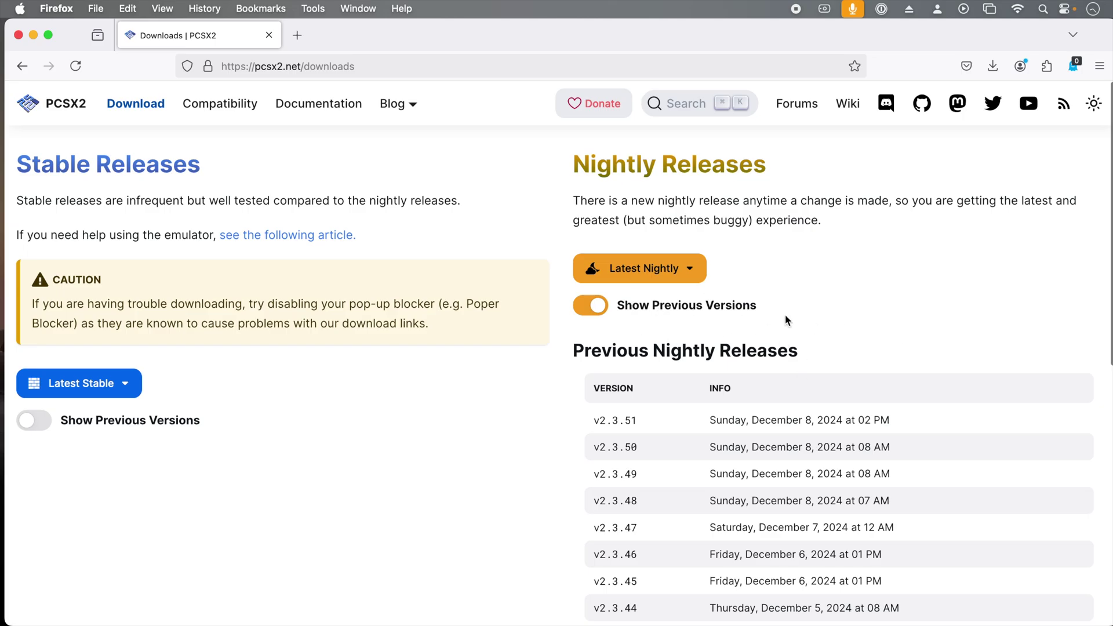
Return to the PCSX2 home page and look over the latest stable download options for each platform
{"action": "key", "text": "super+Left"}
{"action": "left_click", "coordinate": [528, 323]}
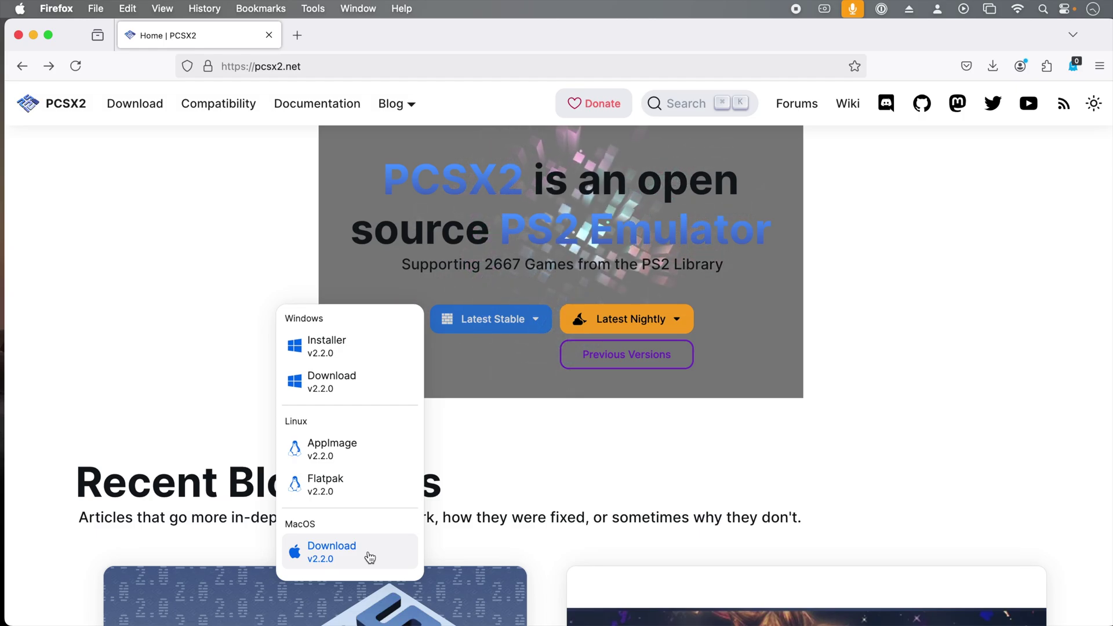
{"action": "left_click", "coordinate": [762, 454]}
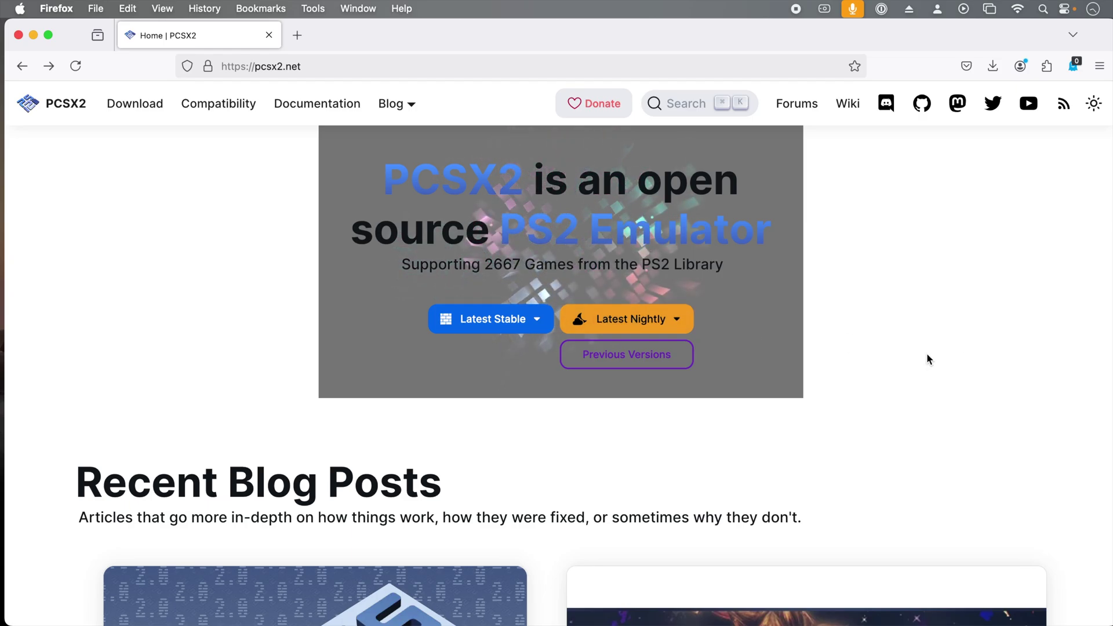
Download the latest nightly macOS build, v2.3.51, and show the downloaded archive in its folder
{"action": "left_click", "coordinate": [673, 319]}
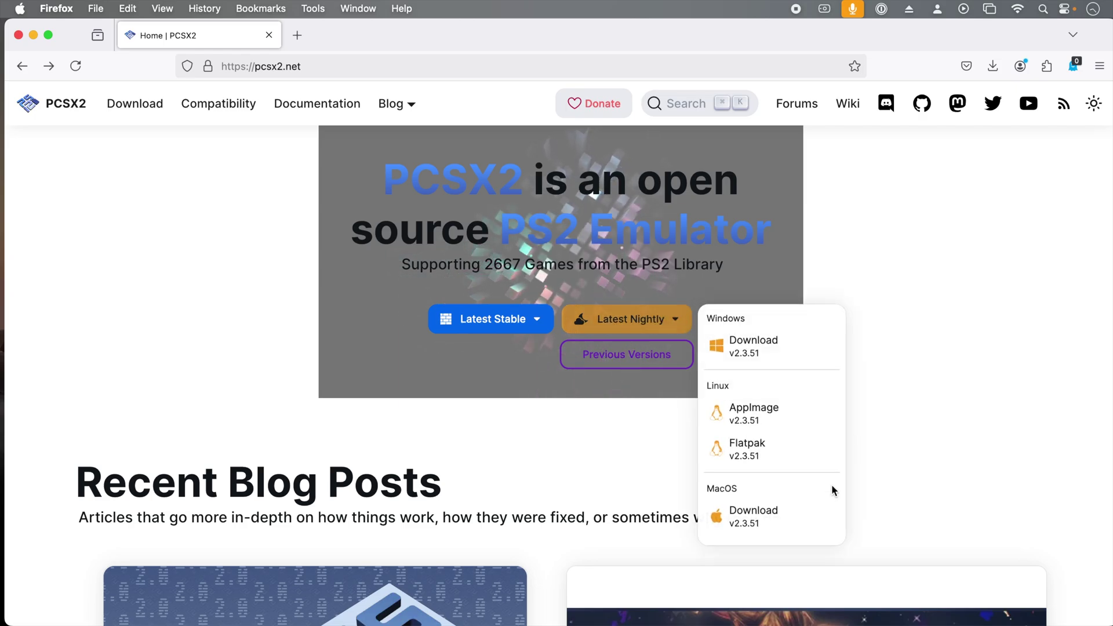
{"action": "left_click", "coordinate": [777, 515]}
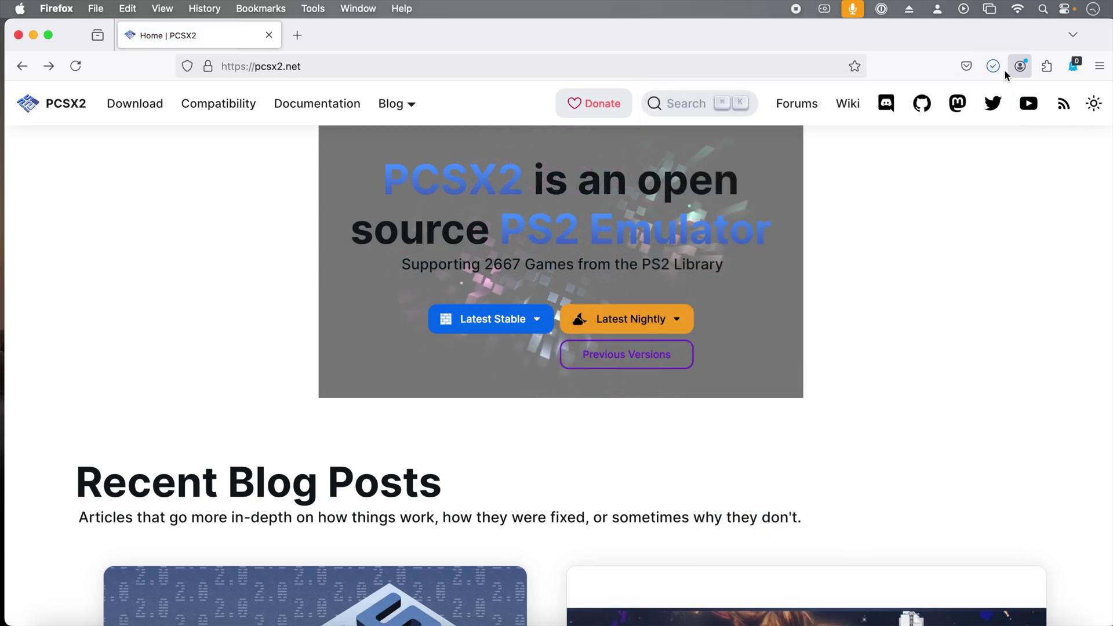
{"action": "left_click", "coordinate": [994, 66]}
{"action": "left_click", "coordinate": [988, 108]}
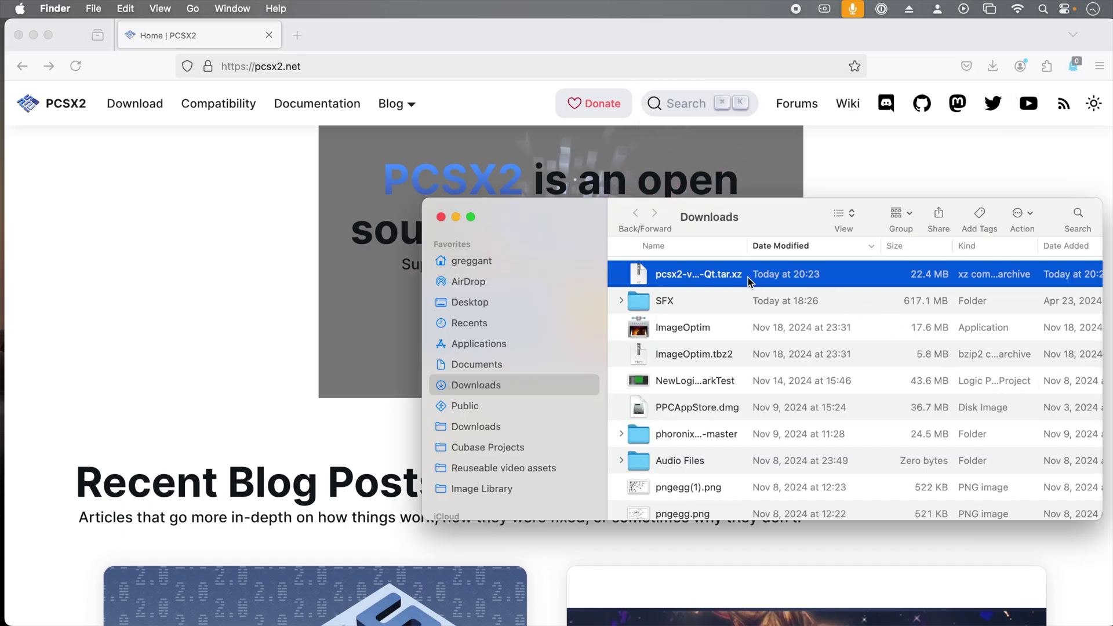
Extract the downloaded PCSX2 archive and move the PCSX2-v2.3.51 app into the Applications folder
{"action": "double_click", "coordinate": [757, 278]}
{"action": "left_click_drag", "start_coordinate": [695, 328], "coordinate": [788, 398]}
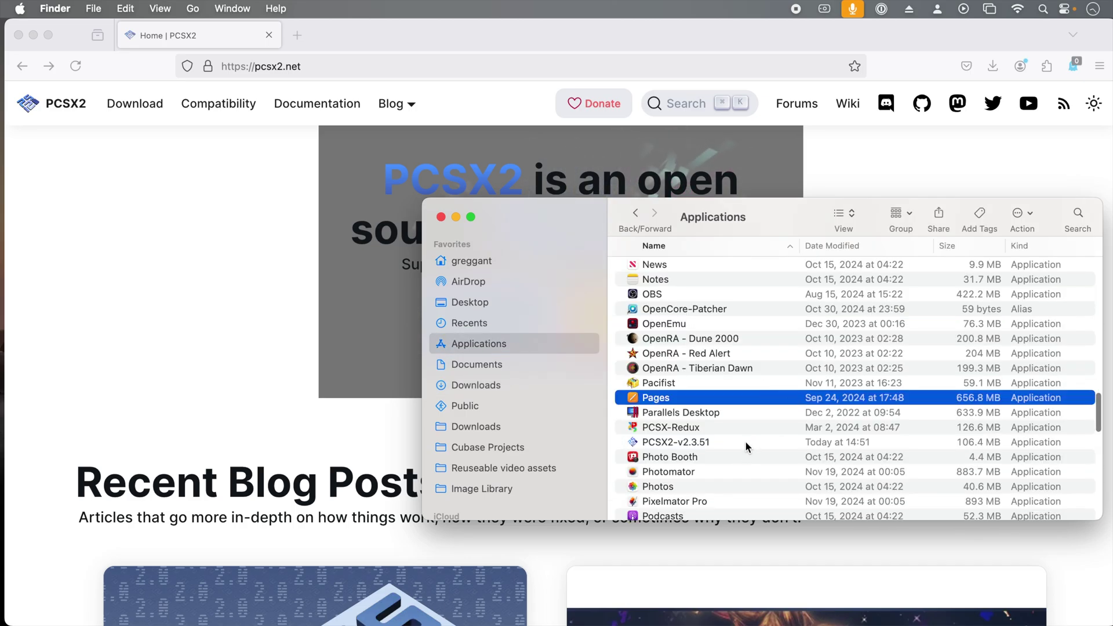
Launch PCSX2-v2.3.51 from the Applications folder, overriding the macOS unverified-developer block
{"action": "double_click", "coordinate": [746, 442]}
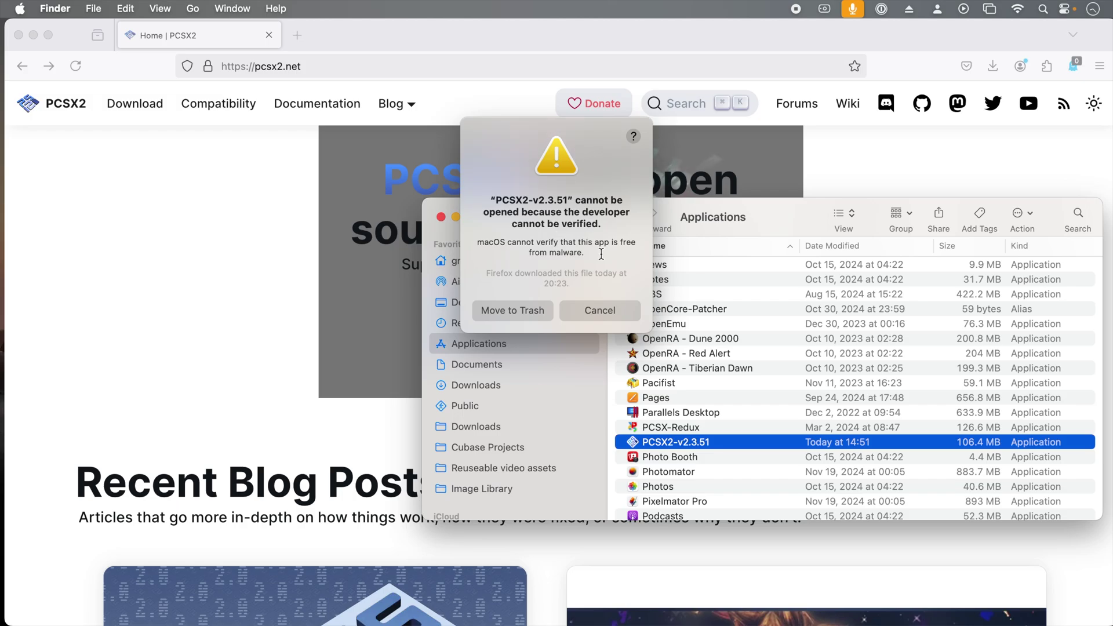
{"action": "left_click", "coordinate": [614, 311]}
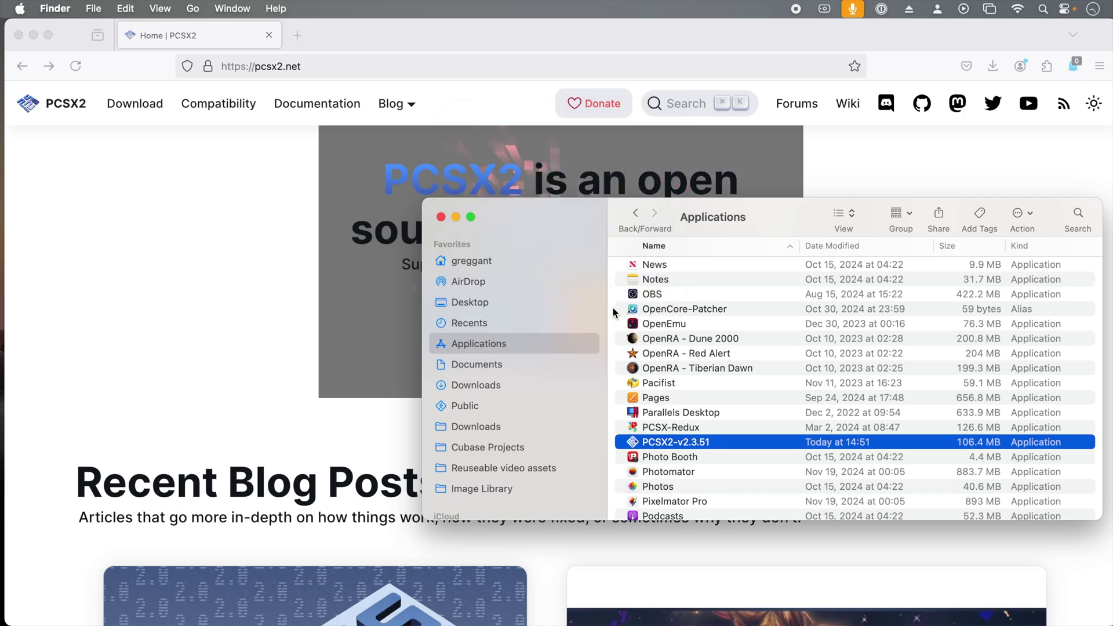
{"action": "right_click", "coordinate": [694, 441]}
{"action": "left_click", "coordinate": [742, 338]}
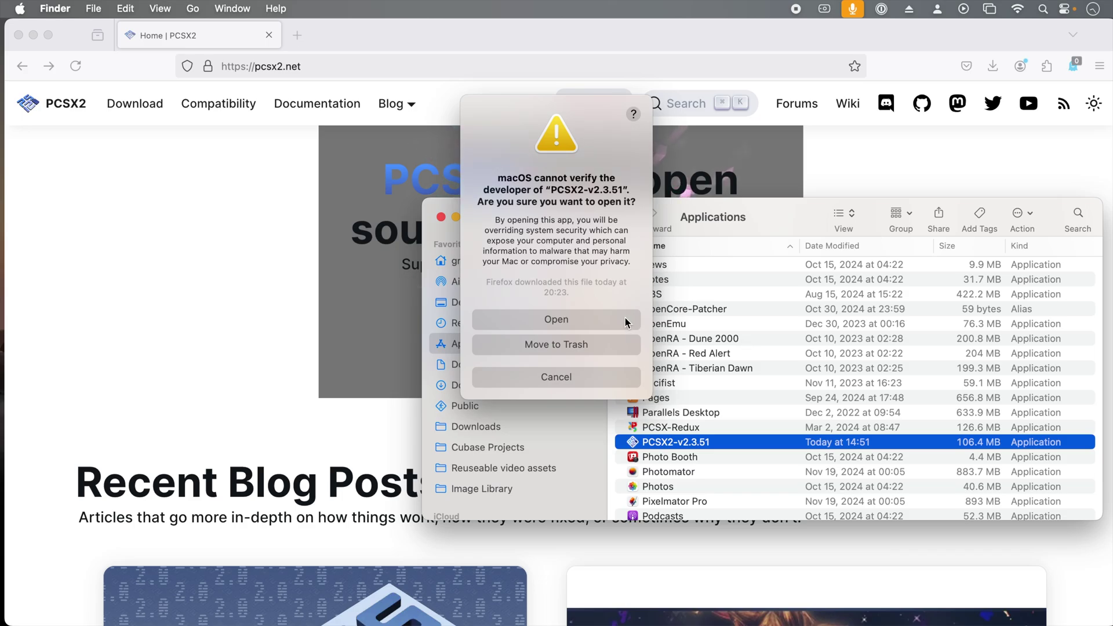
{"action": "left_click", "coordinate": [624, 317]}
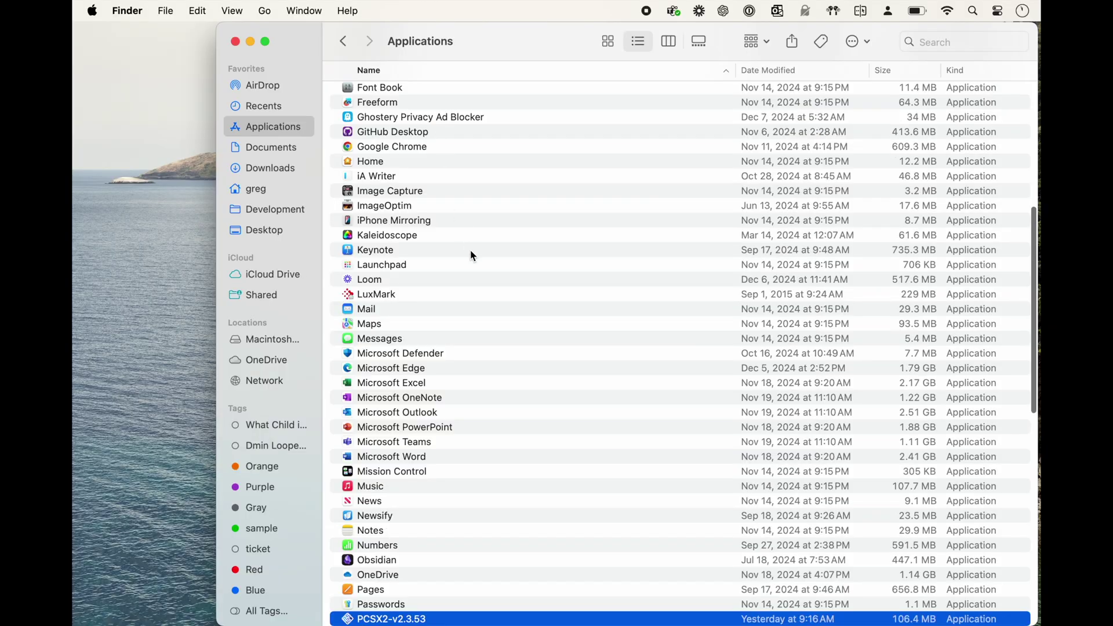
Try to open PCSX2-v2.3.53 from the Applications folder on the second Mac
{"action": "scroll", "coordinate": [472, 253], "scroll_direction": "down", "scroll_amount": 5}
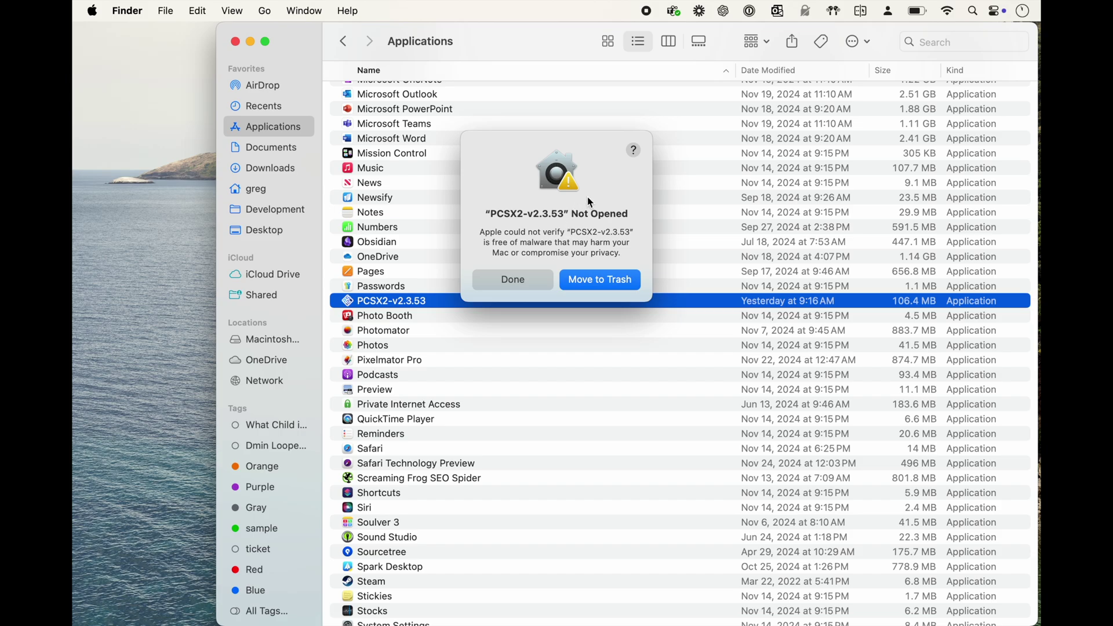
{"action": "left_click", "coordinate": [517, 290]}
{"action": "right_click", "coordinate": [495, 304]}
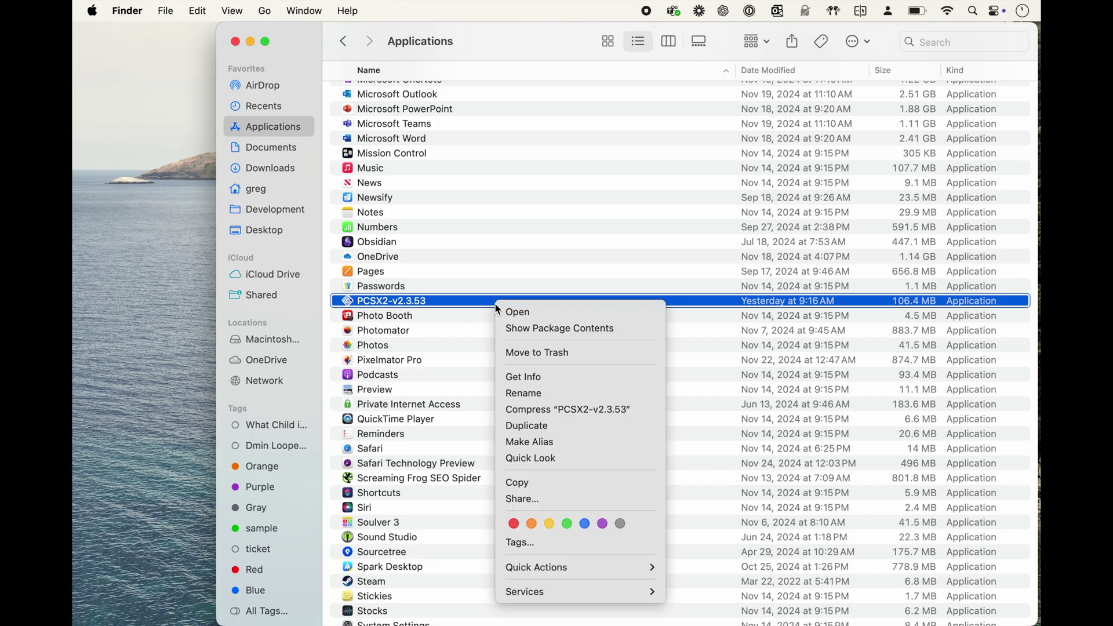
{"action": "left_click", "coordinate": [523, 313]}
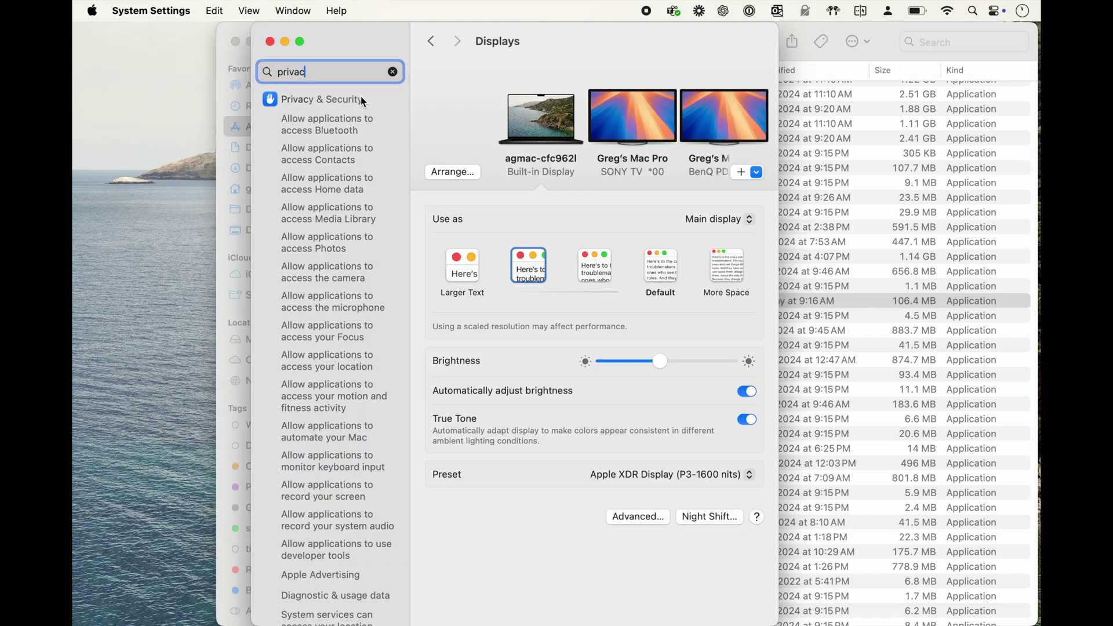
Allow the blocked PCSX2-v2.3.53 app to open anyway in the Privacy & Security settings
{"action": "left_click", "coordinate": [361, 98]}
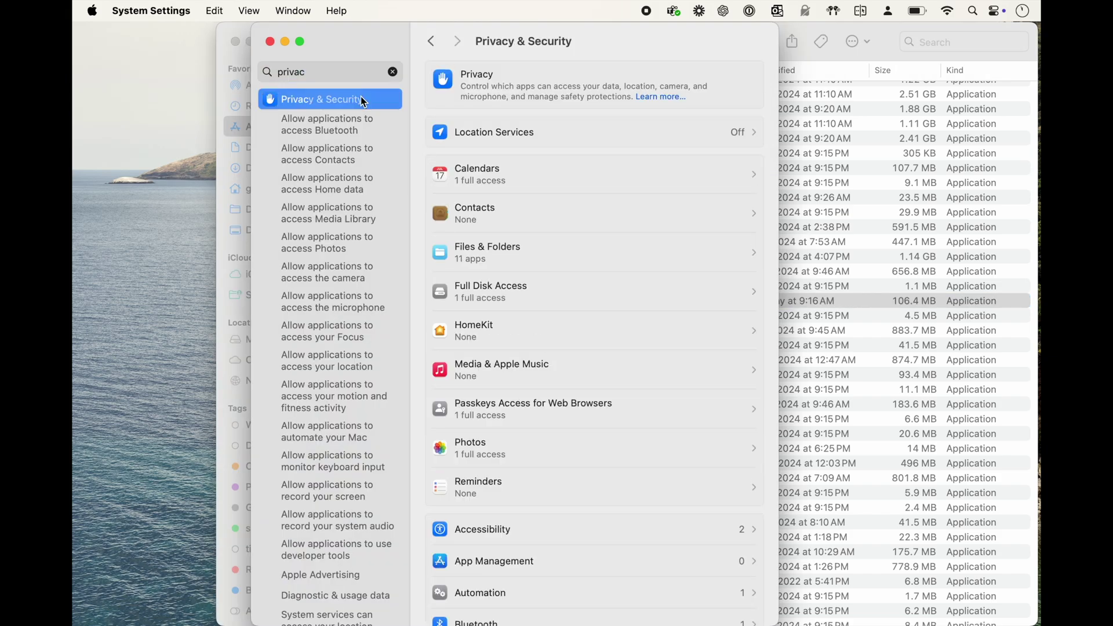
{"action": "scroll", "coordinate": [632, 190], "scroll_direction": "down", "scroll_amount": 10}
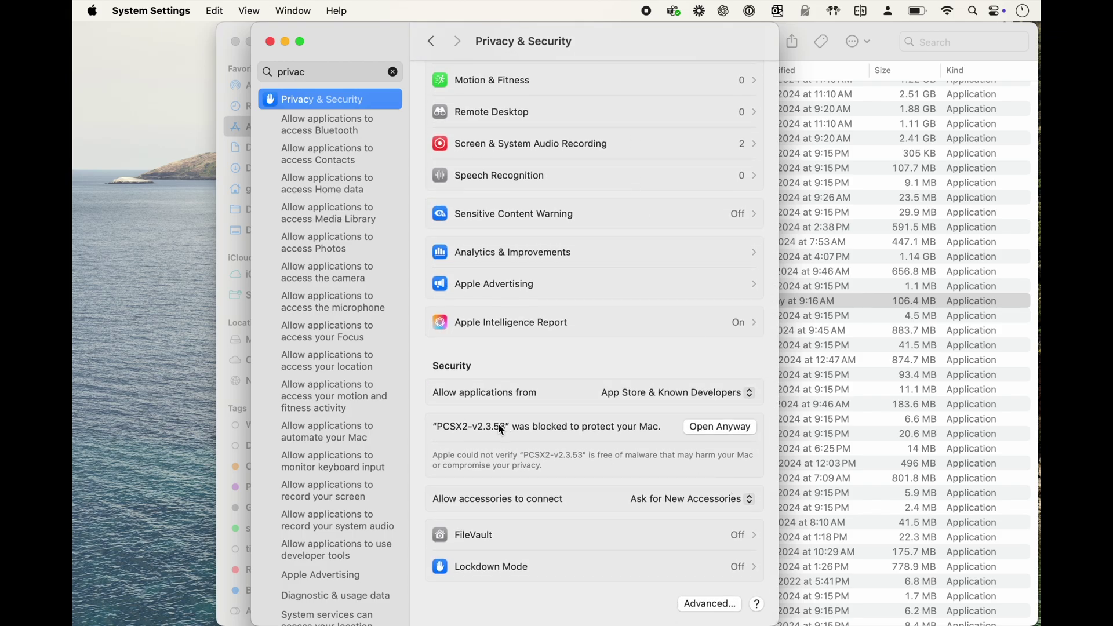
{"action": "left_click", "coordinate": [731, 435]}
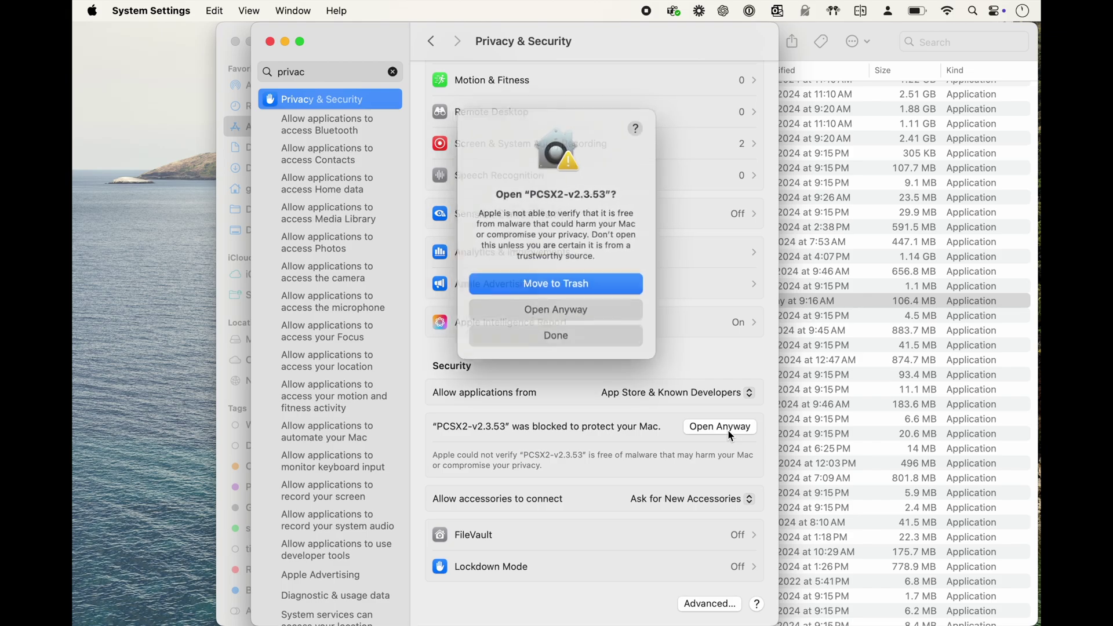
{"action": "left_click", "coordinate": [589, 313]}
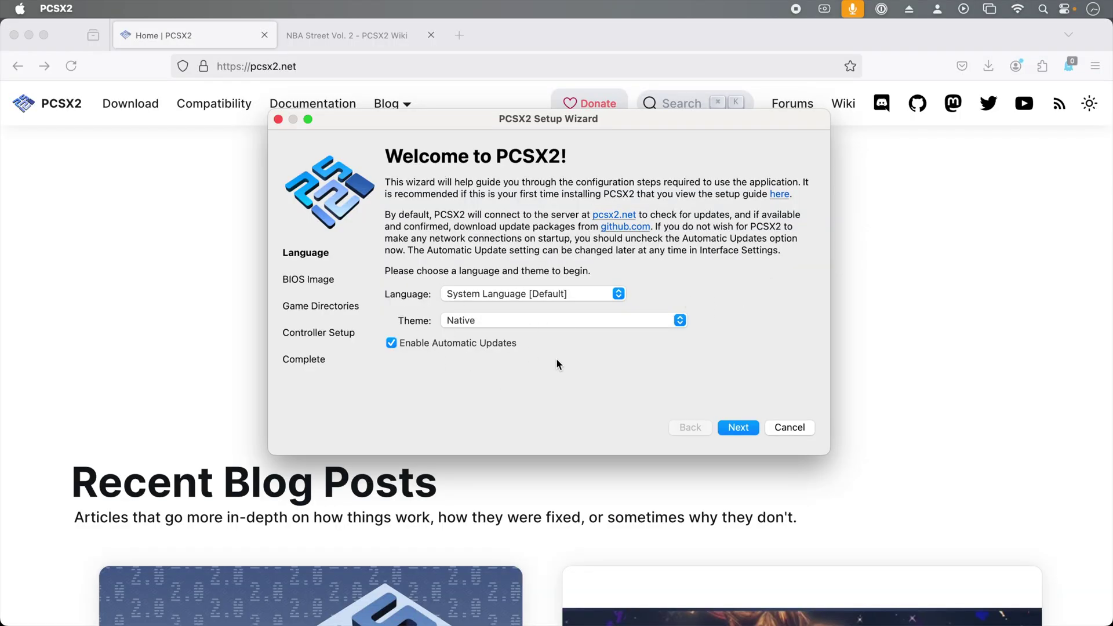
Try the Baby Pastel (Pink) [Light] theme in the setup wizard and return the theme to Native
{"action": "left_click", "coordinate": [612, 319]}
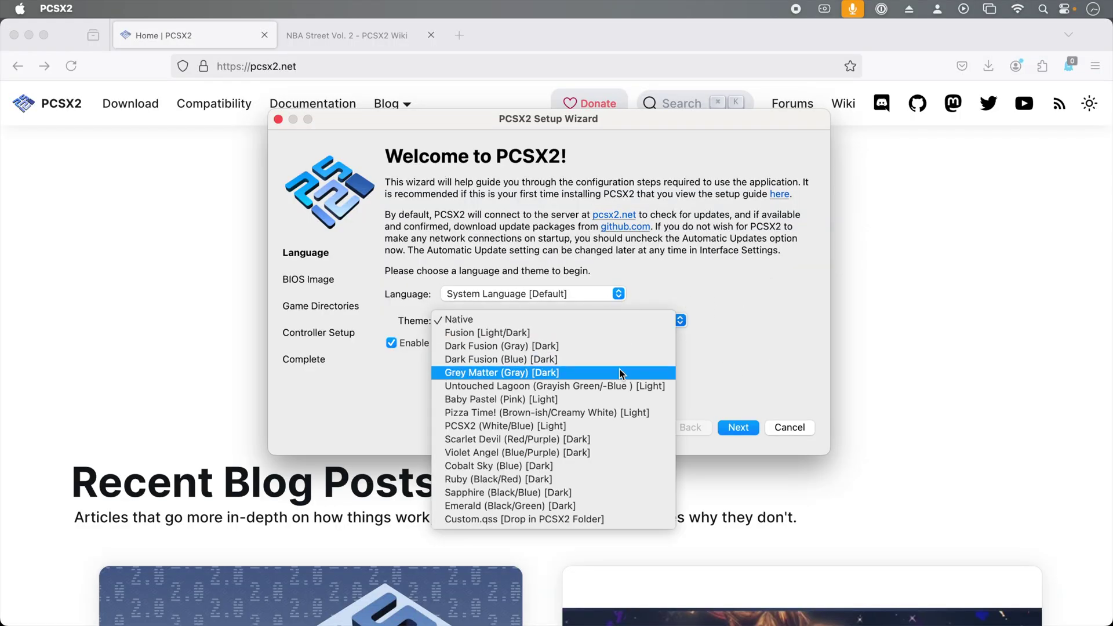
{"action": "left_click", "coordinate": [606, 400]}
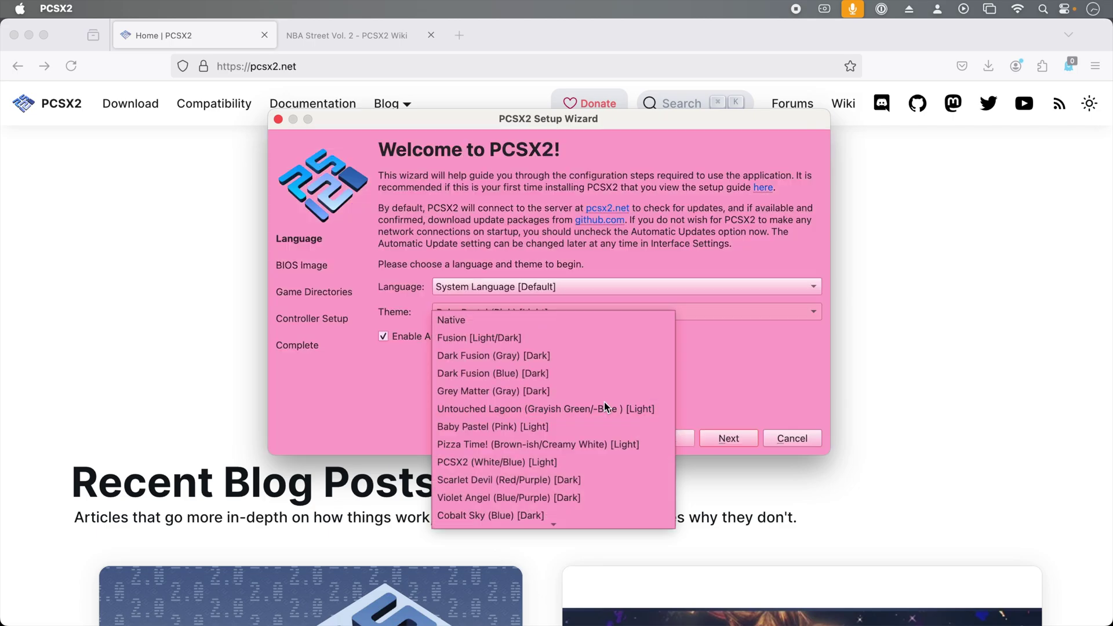
{"action": "left_click", "coordinate": [615, 315]}
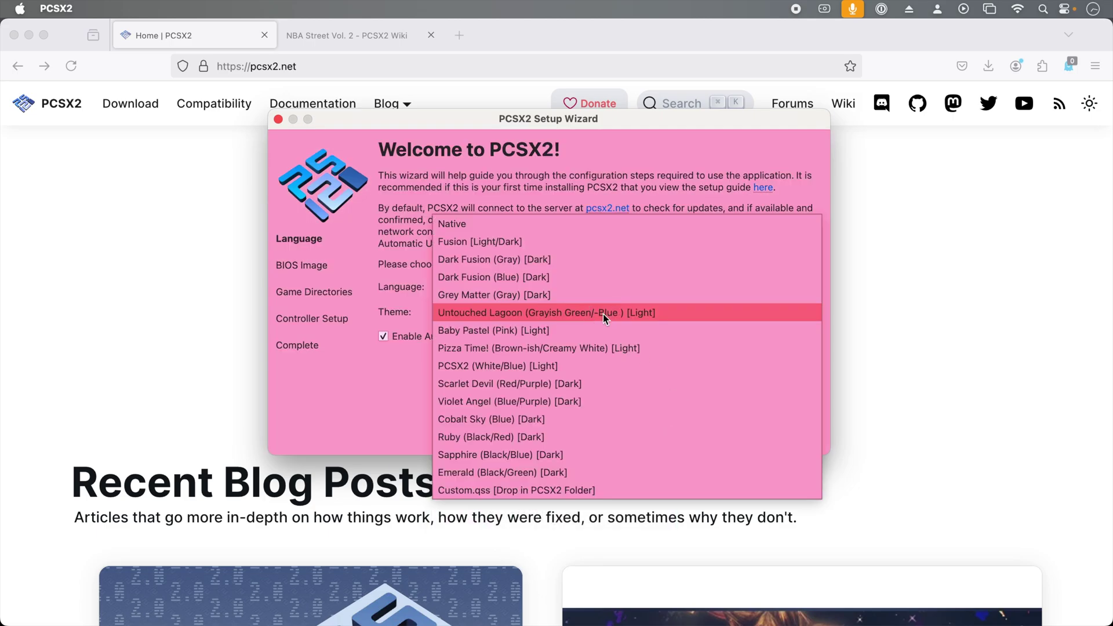
{"action": "left_click", "coordinate": [606, 224]}
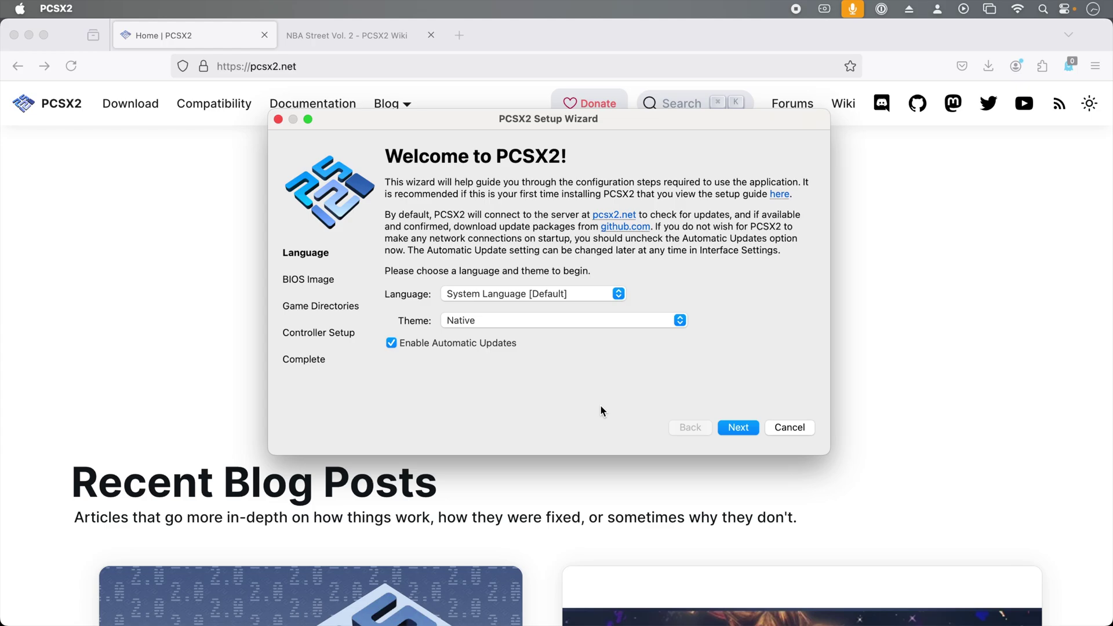
Continue the wizard to the BIOS image stage and open the Internet Archive's Play Station 2 Bios search result
{"action": "left_click", "coordinate": [752, 429]}
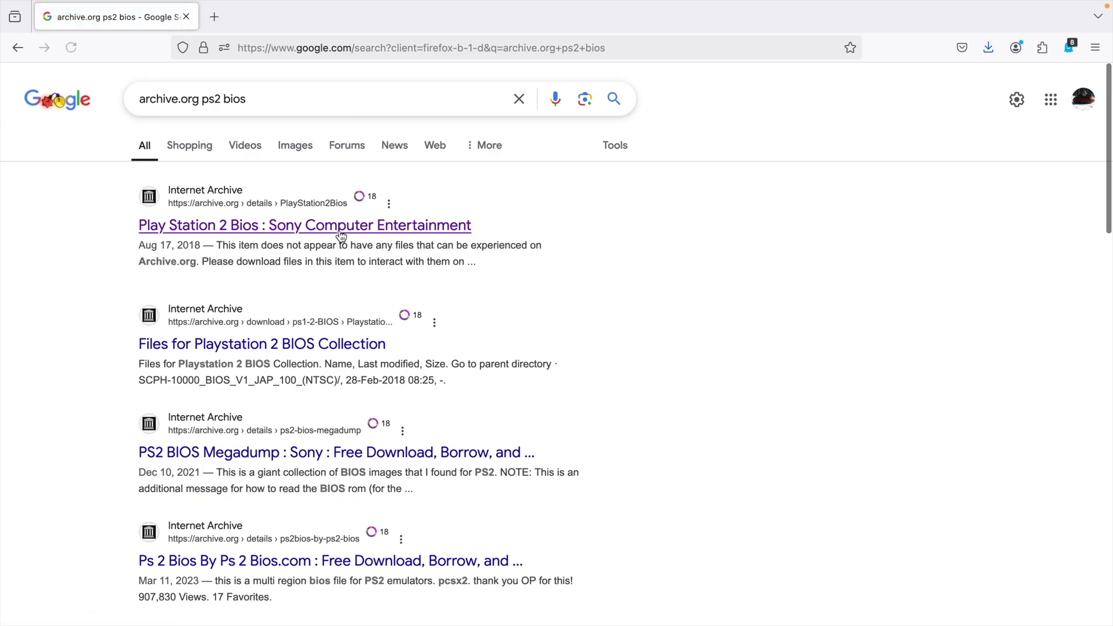
{"action": "left_click", "coordinate": [337, 230]}
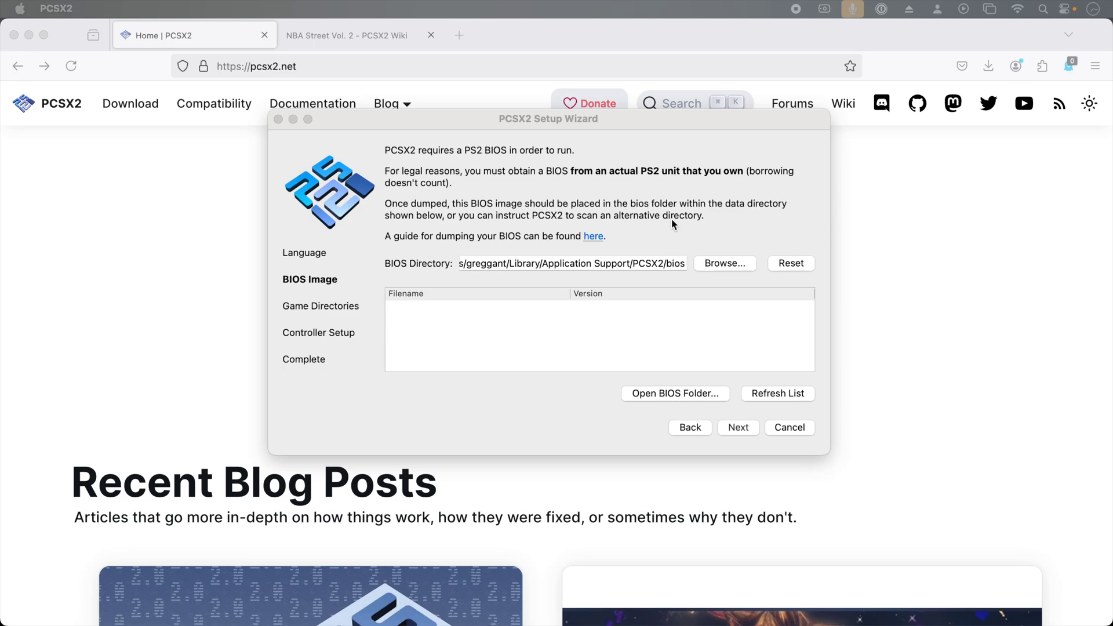
{"action": "left_click", "coordinate": [523, 268]}
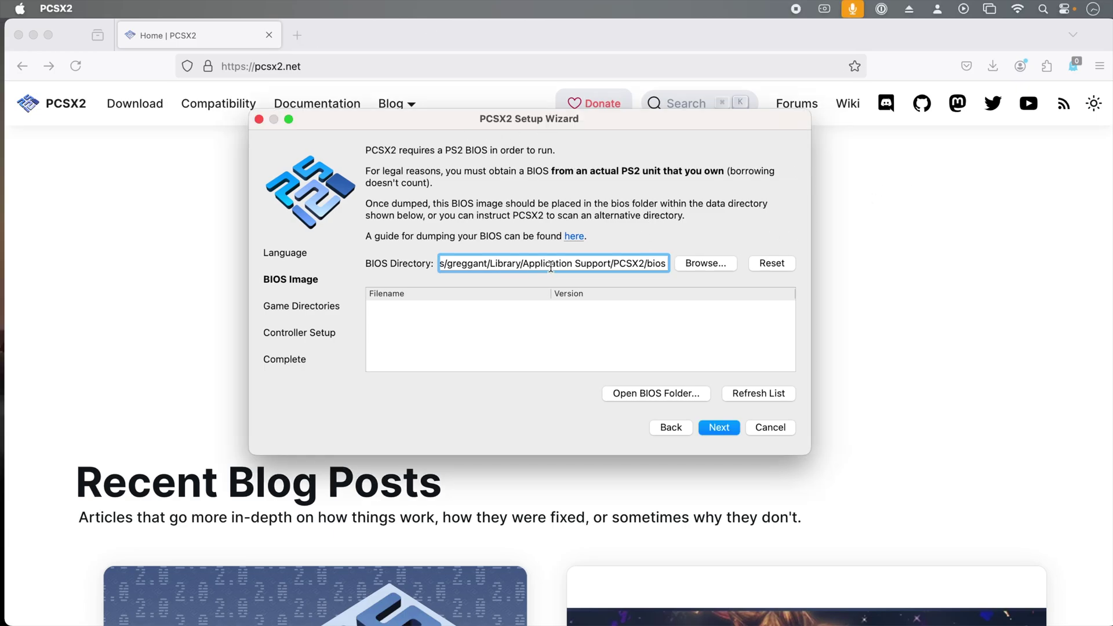
{"action": "left_click", "coordinate": [705, 267]}
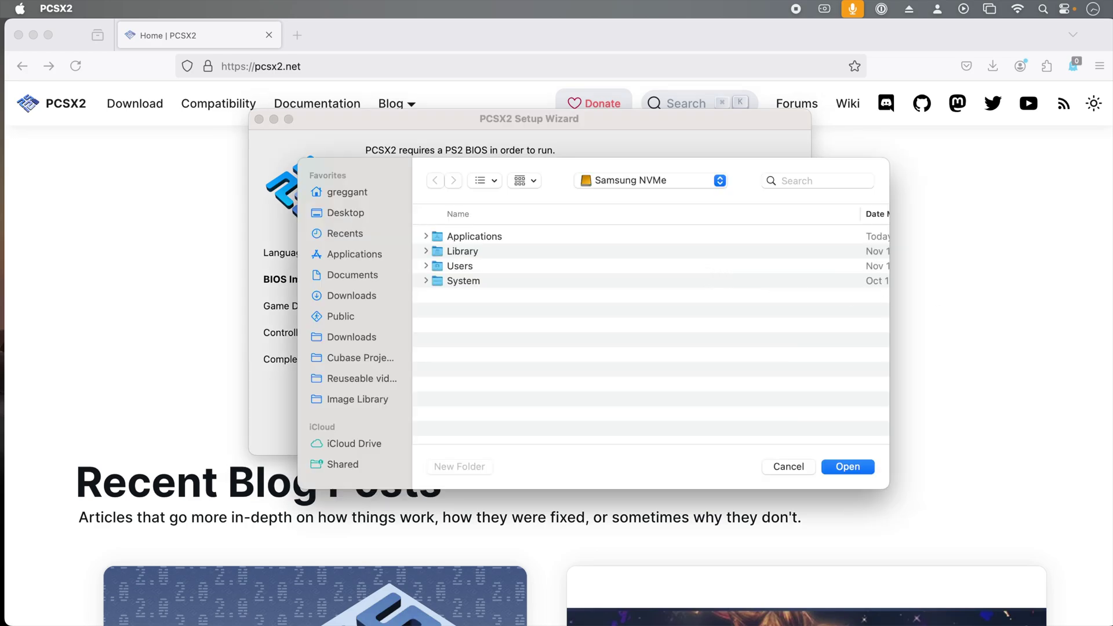
{"action": "left_click", "coordinate": [810, 466]}
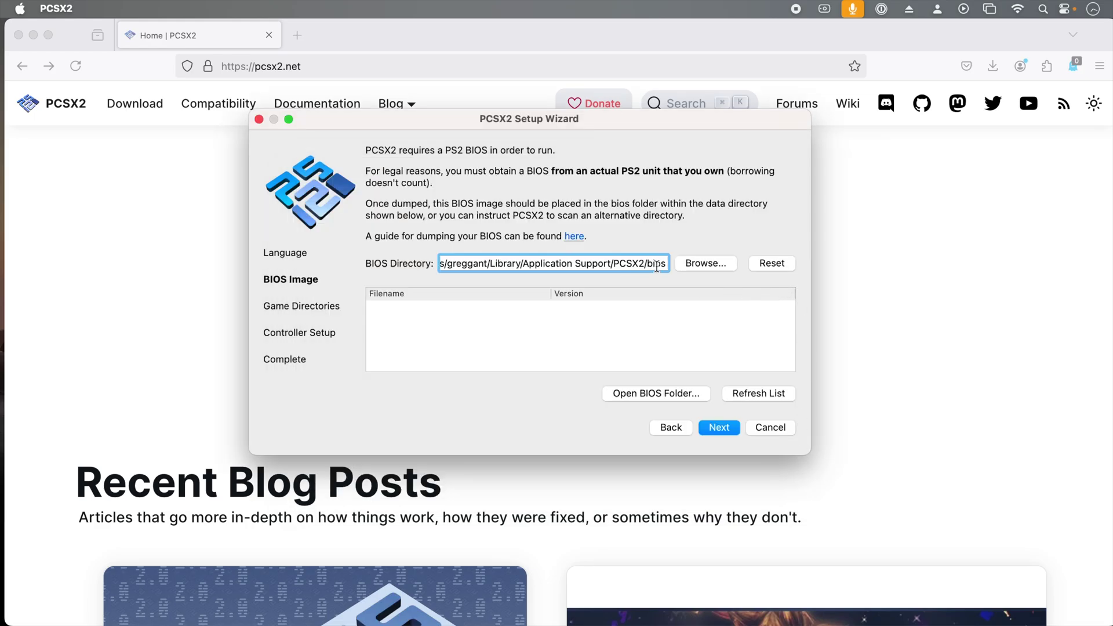
Open the PCSX2 bios folder and copy the PS2 BIOS files into it, skipping items with conflicting names
{"action": "left_click", "coordinate": [691, 390]}
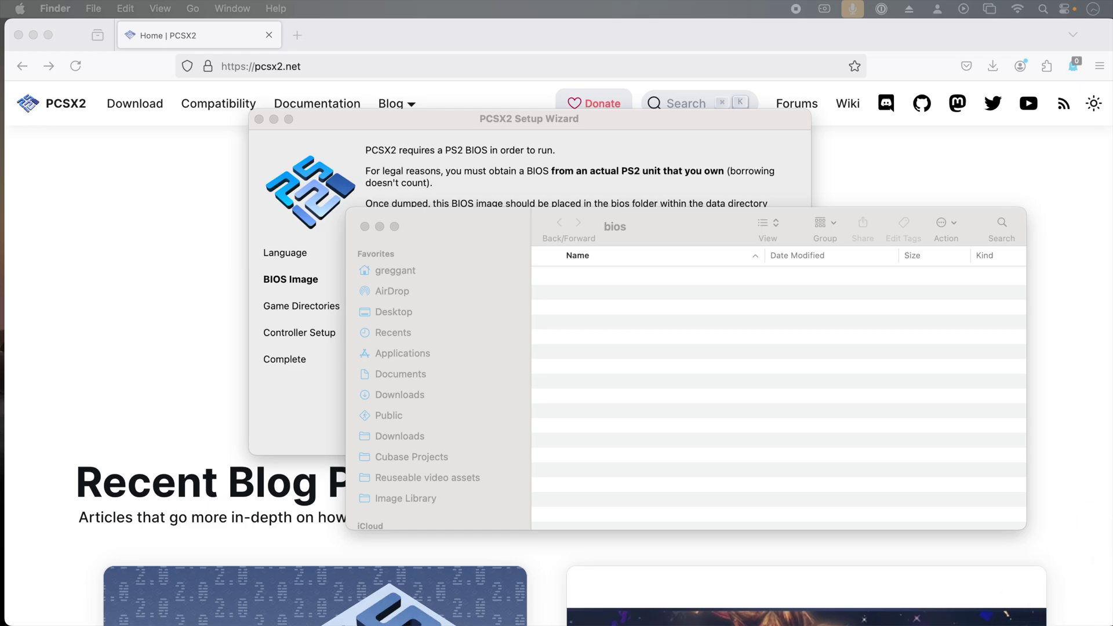
{"action": "left_click_drag", "start_coordinate": [1112, 305], "coordinate": [812, 316]}
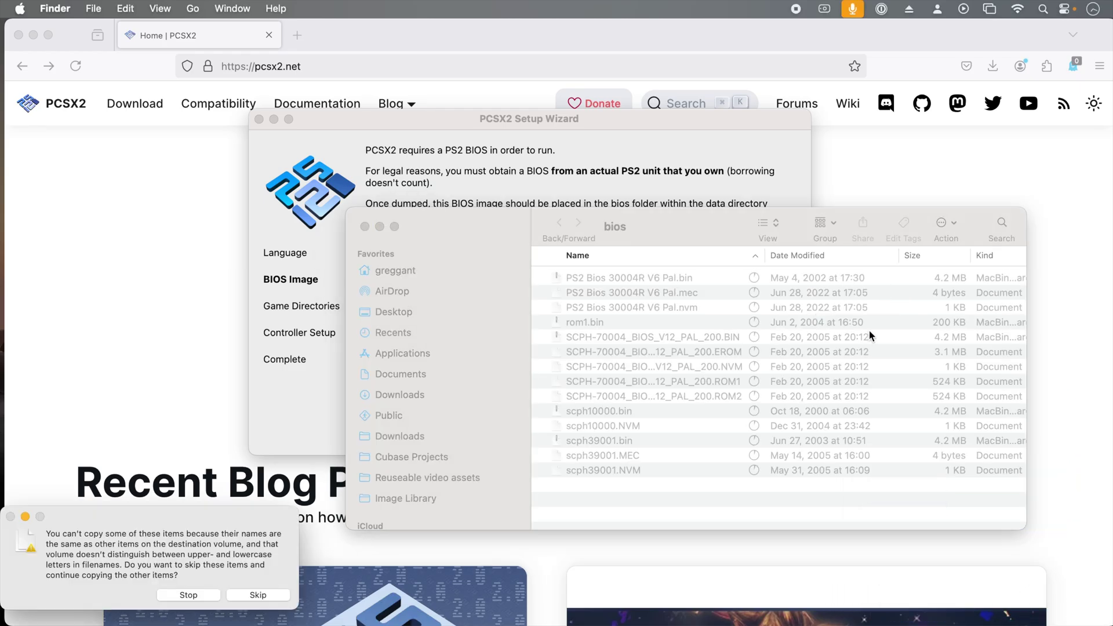
{"action": "left_click", "coordinate": [256, 596]}
Refresh the BIOS list, select the USA image scph39001.bin and continue to the game directories
{"action": "left_click", "coordinate": [773, 394]}
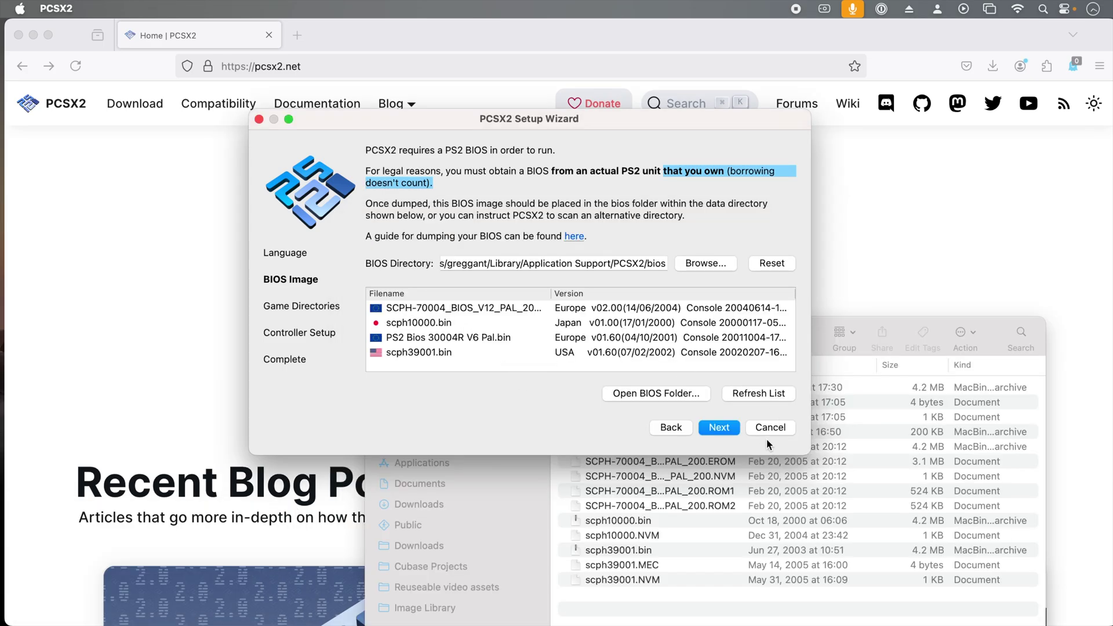
{"action": "left_click", "coordinate": [469, 352]}
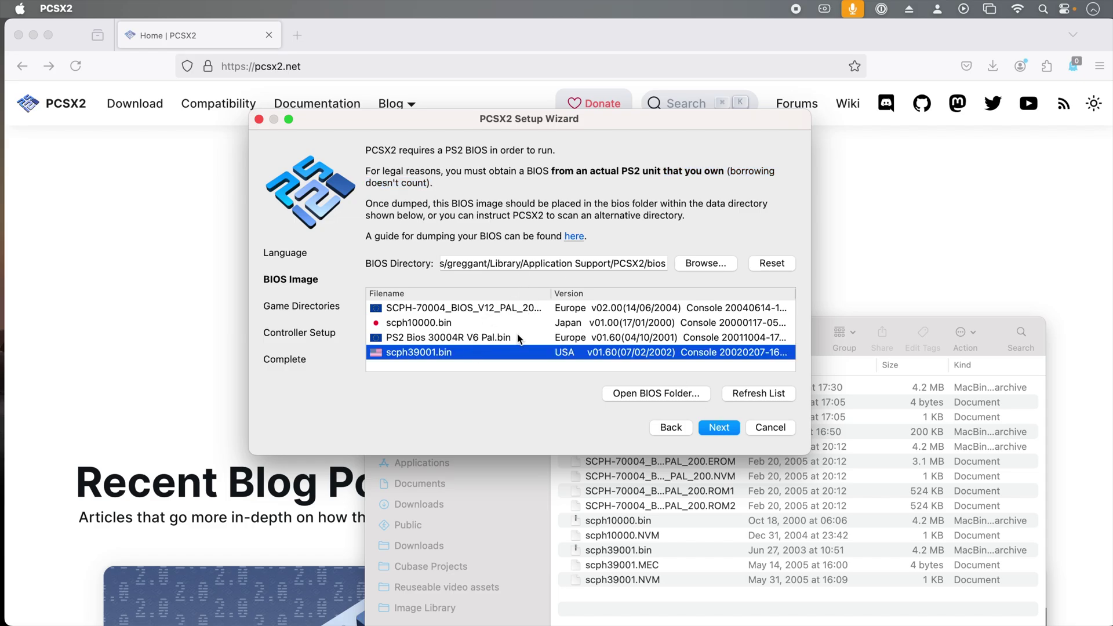
{"action": "left_click", "coordinate": [724, 433]}
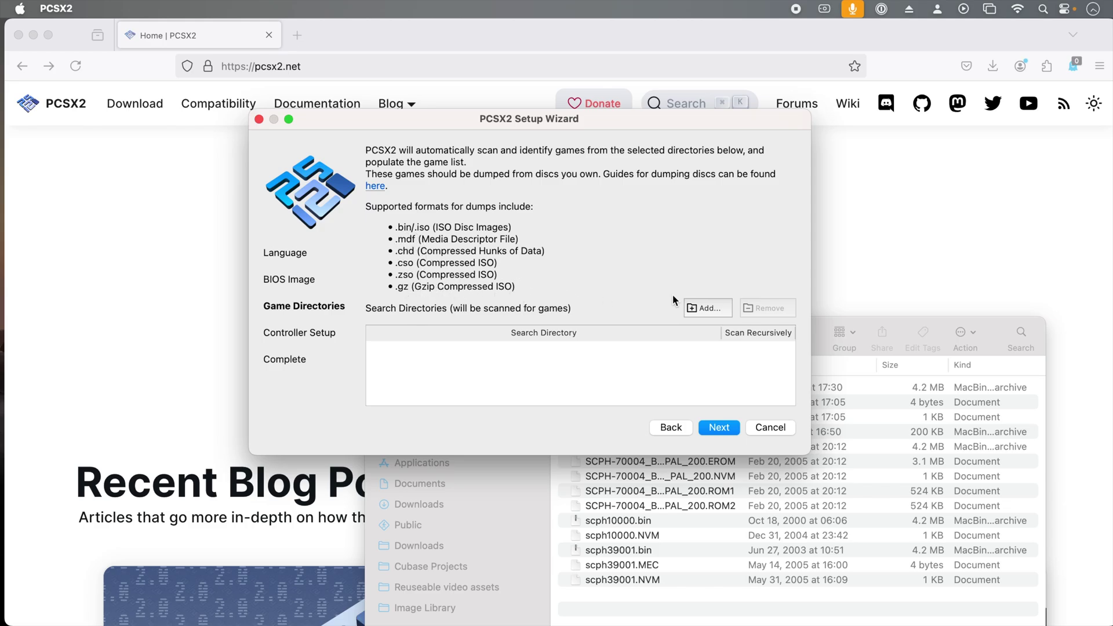
Add the Sony Playstation 2 folder as a recursively scanned game search directory and continue to the controller setup
{"action": "left_click", "coordinate": [716, 306]}
{"action": "left_click", "coordinate": [858, 479]}
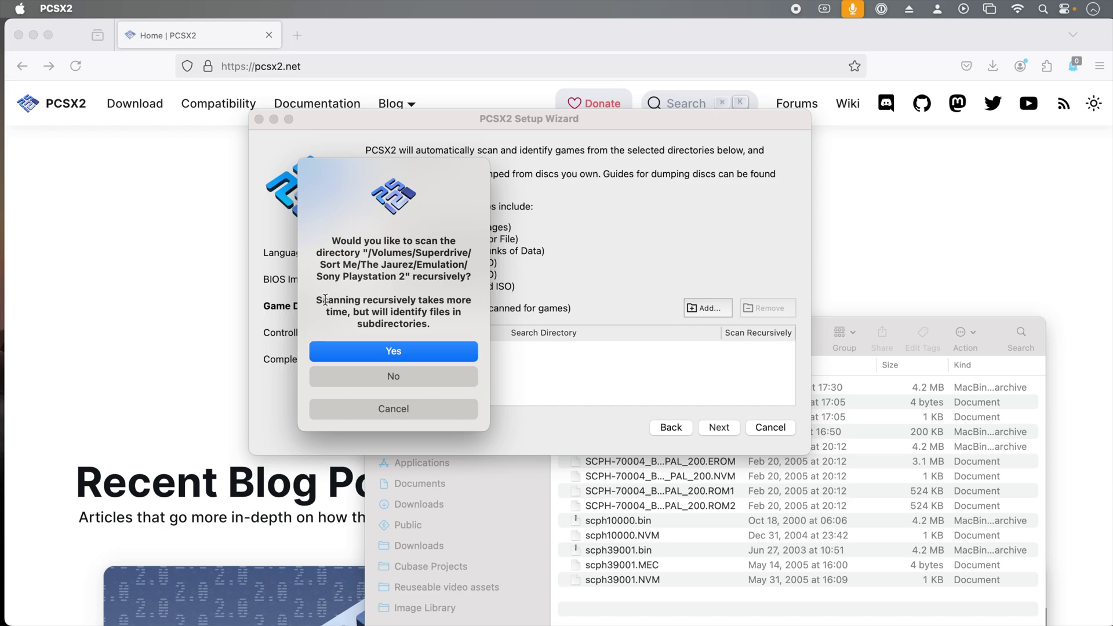
{"action": "left_click_drag", "start_coordinate": [316, 299], "coordinate": [443, 331]}
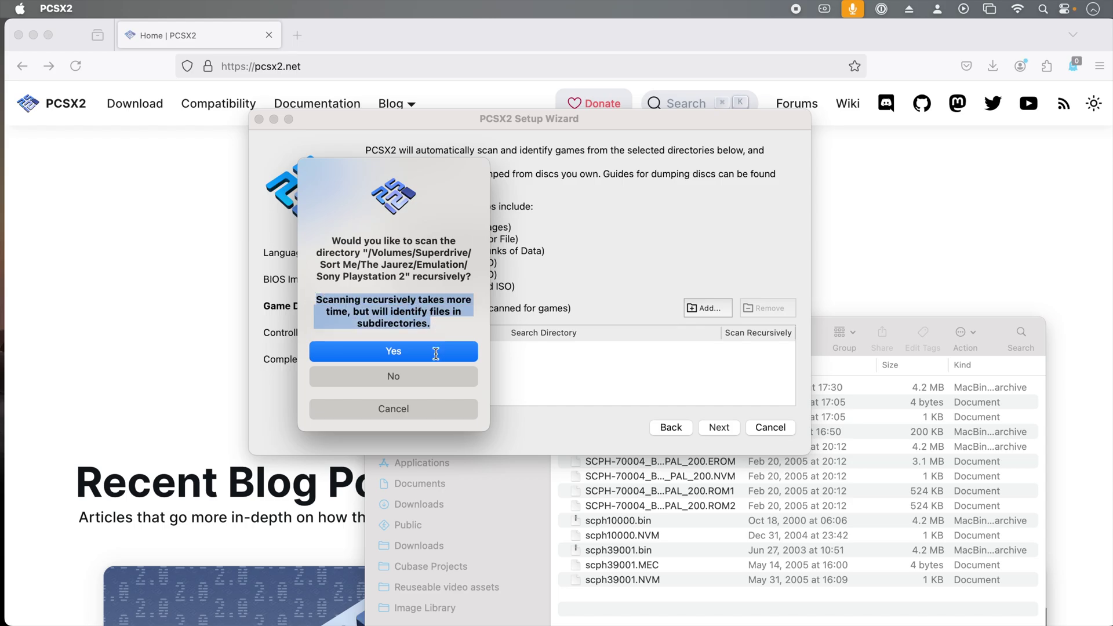
{"action": "left_click", "coordinate": [451, 358]}
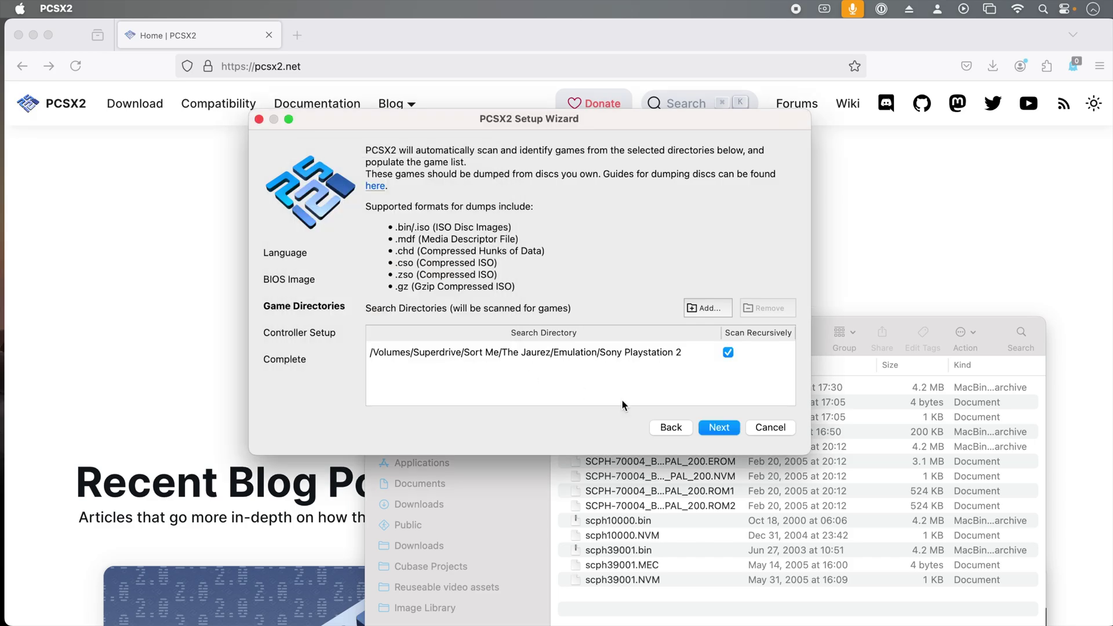
{"action": "left_click", "coordinate": [724, 430]}
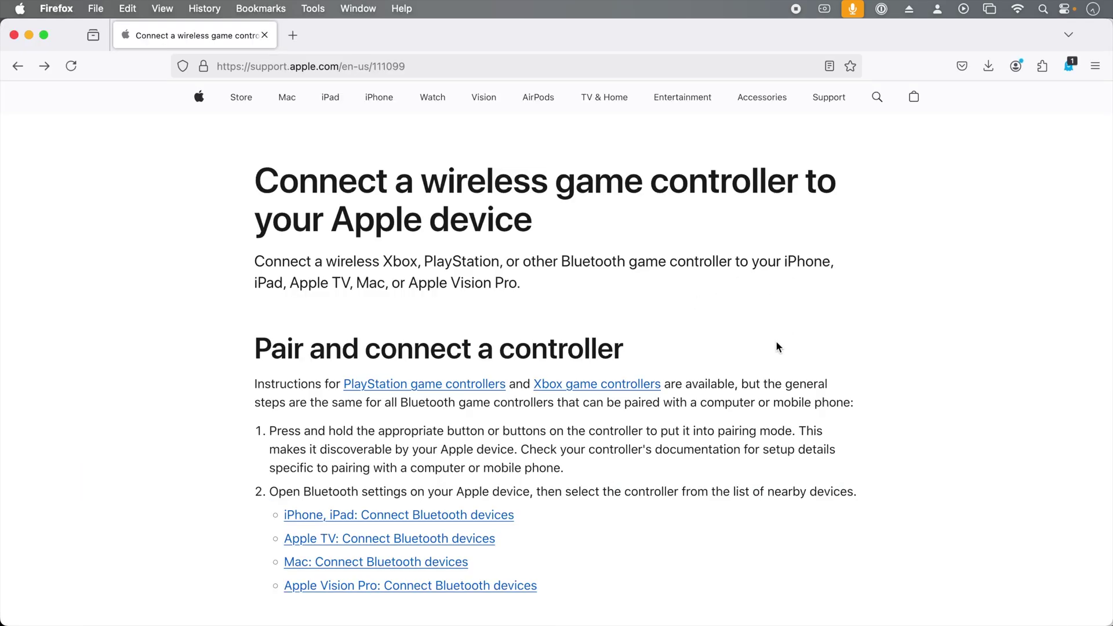
Review the supported PlayStation and Xbox wireless controllers on Apple's support pages
{"action": "left_click", "coordinate": [485, 388]}
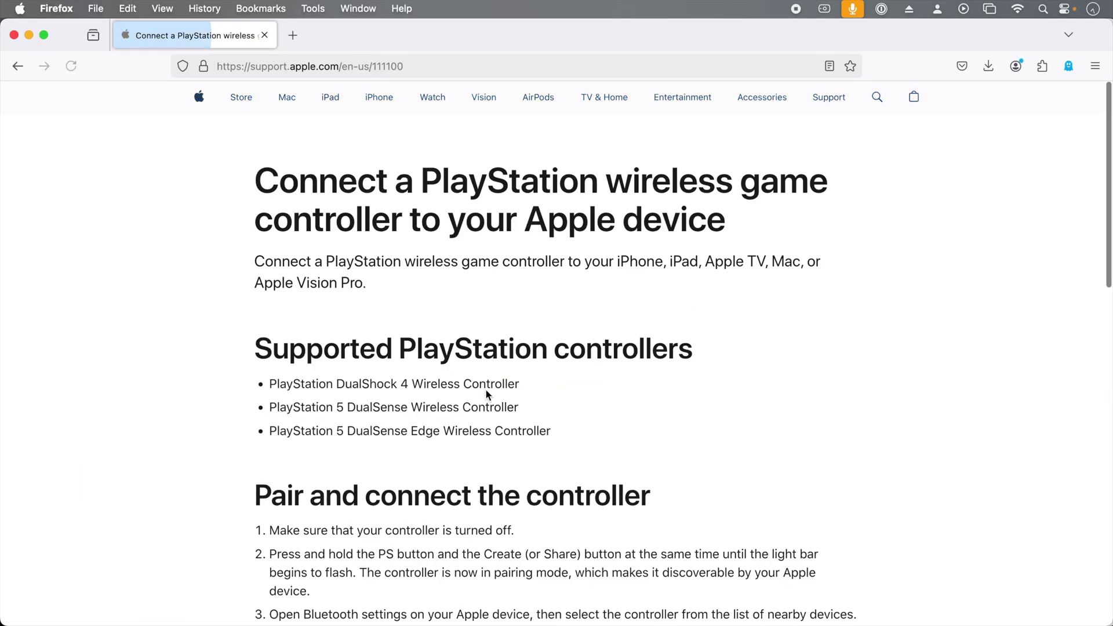
{"action": "left_click_drag", "start_coordinate": [250, 336], "coordinate": [664, 430]}
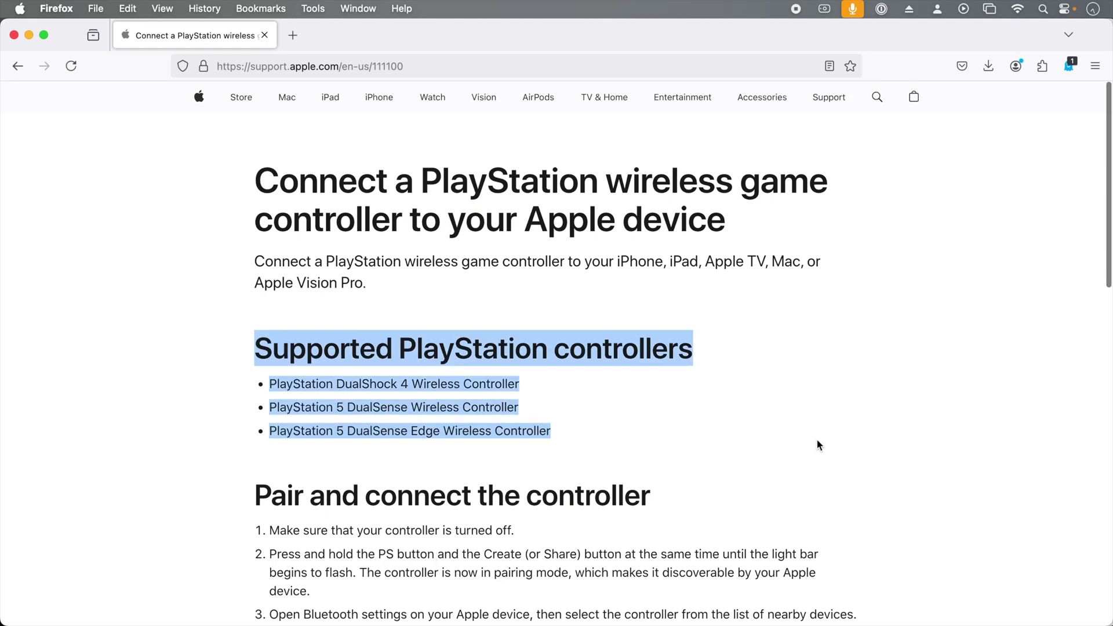
{"action": "key", "text": "super+Left"}
{"action": "left_click", "coordinate": [648, 386]}
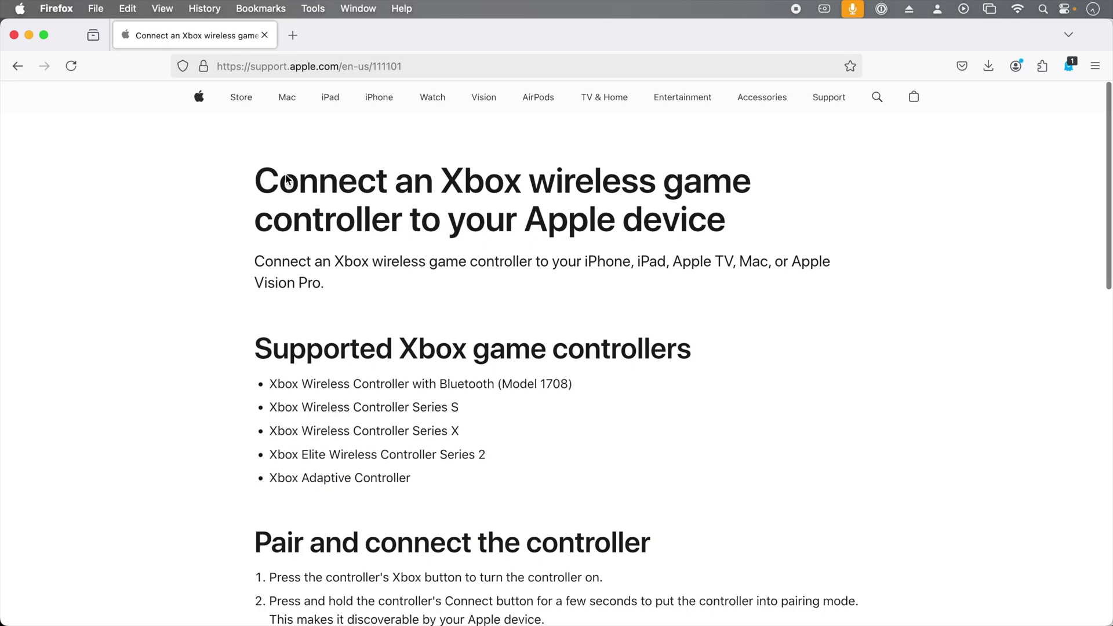
{"action": "key", "text": "super+Left"}
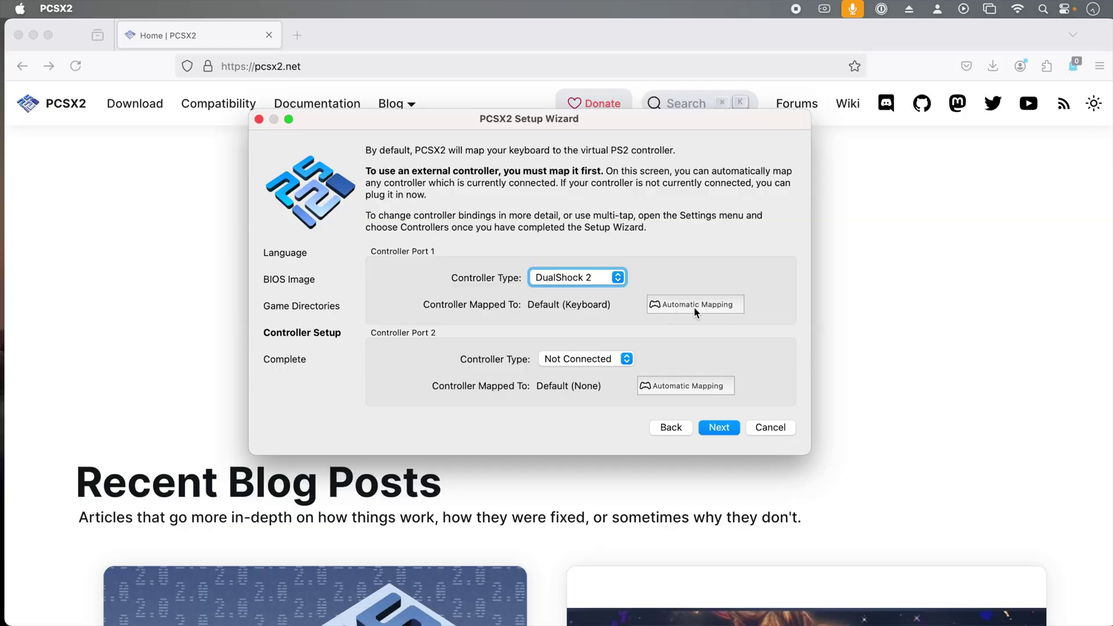
Automatically map Controller Port 1 to SDL-1 (PS4 Controller) and finish the setup wizard
{"action": "left_click", "coordinate": [700, 304]}
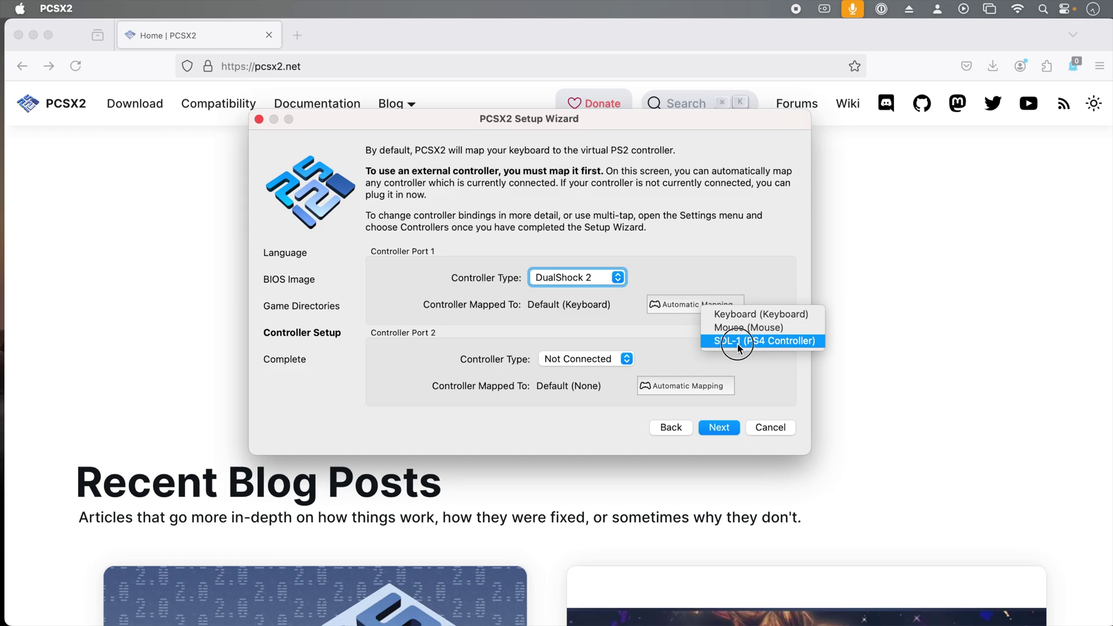
{"action": "left_click", "coordinate": [738, 342]}
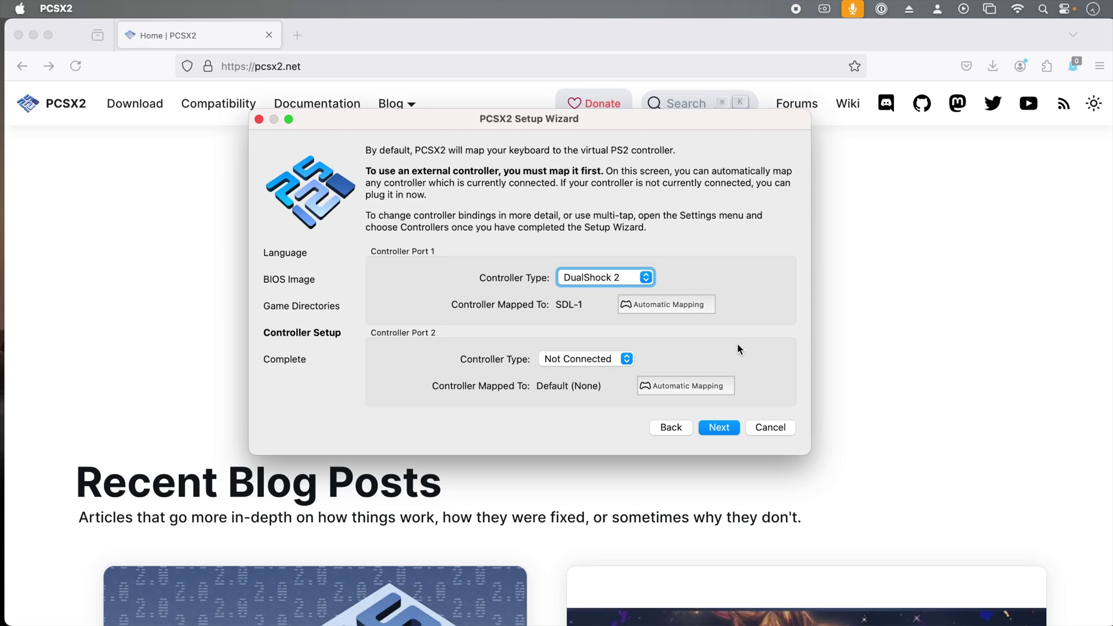
{"action": "left_click", "coordinate": [726, 427]}
{"action": "left_click", "coordinate": [717, 427]}
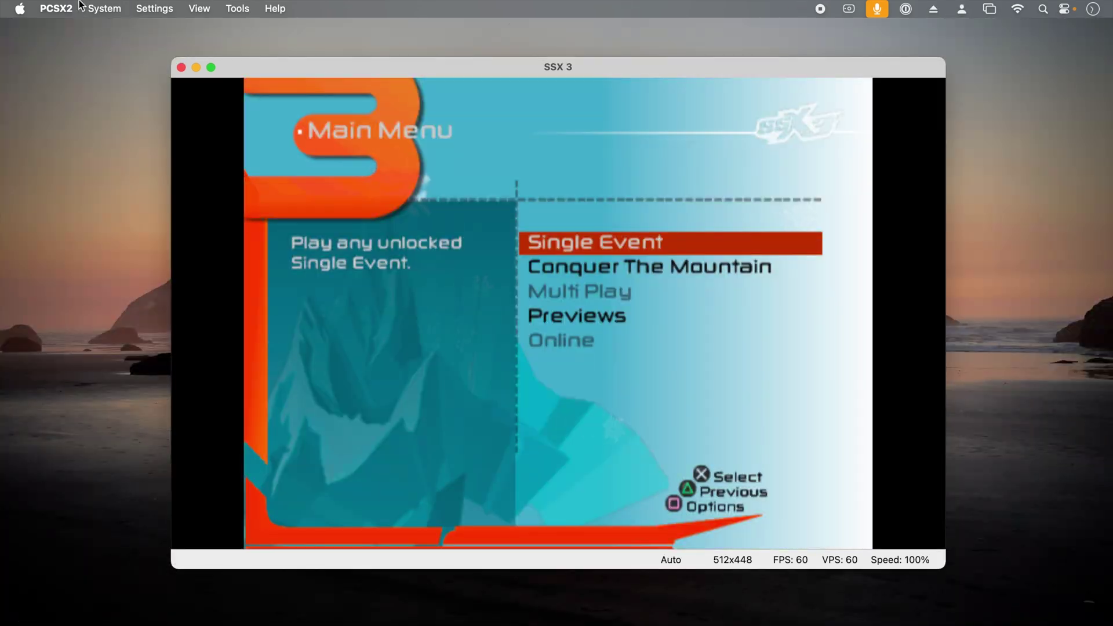
Open the emulator preferences and set the graphics renderer to Metal
{"action": "left_click", "coordinate": [77, 7]}
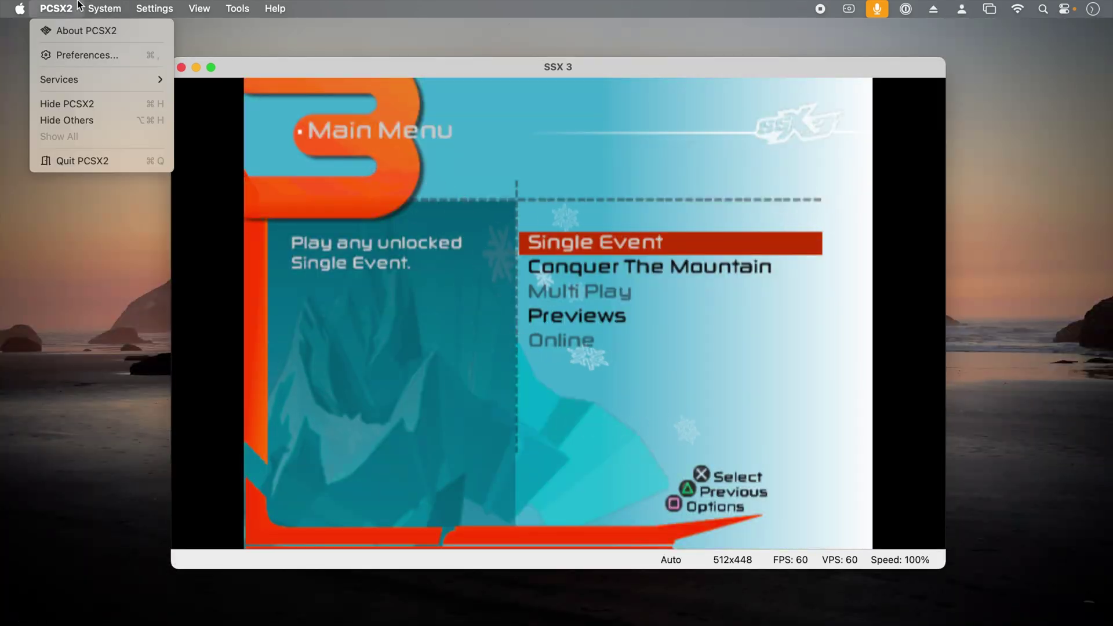
{"action": "left_click", "coordinate": [87, 55]}
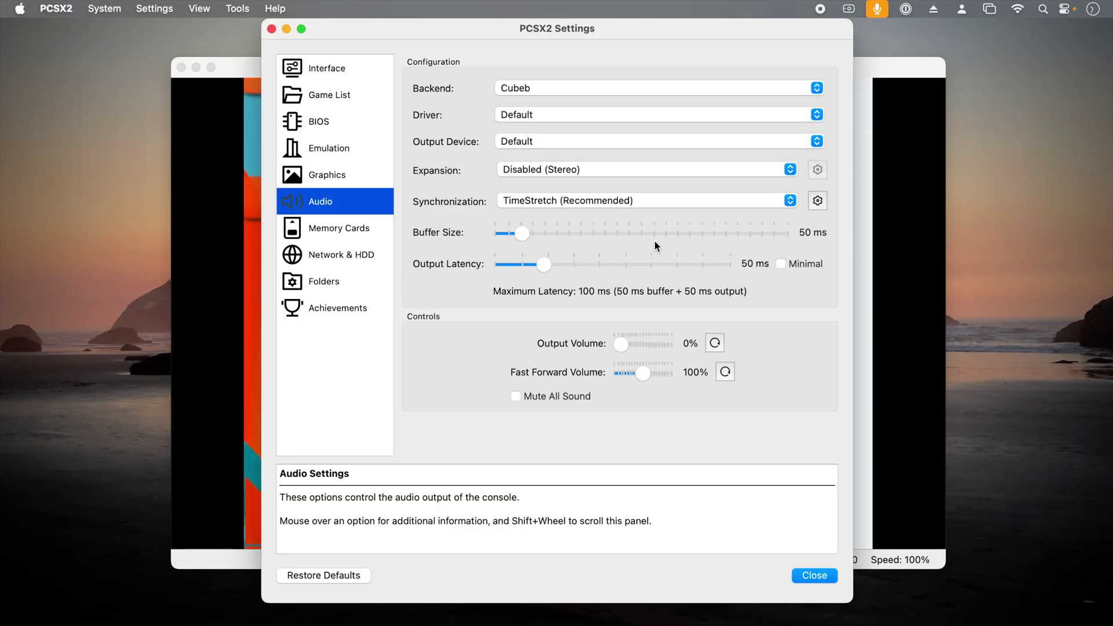
{"action": "left_click", "coordinate": [325, 174]}
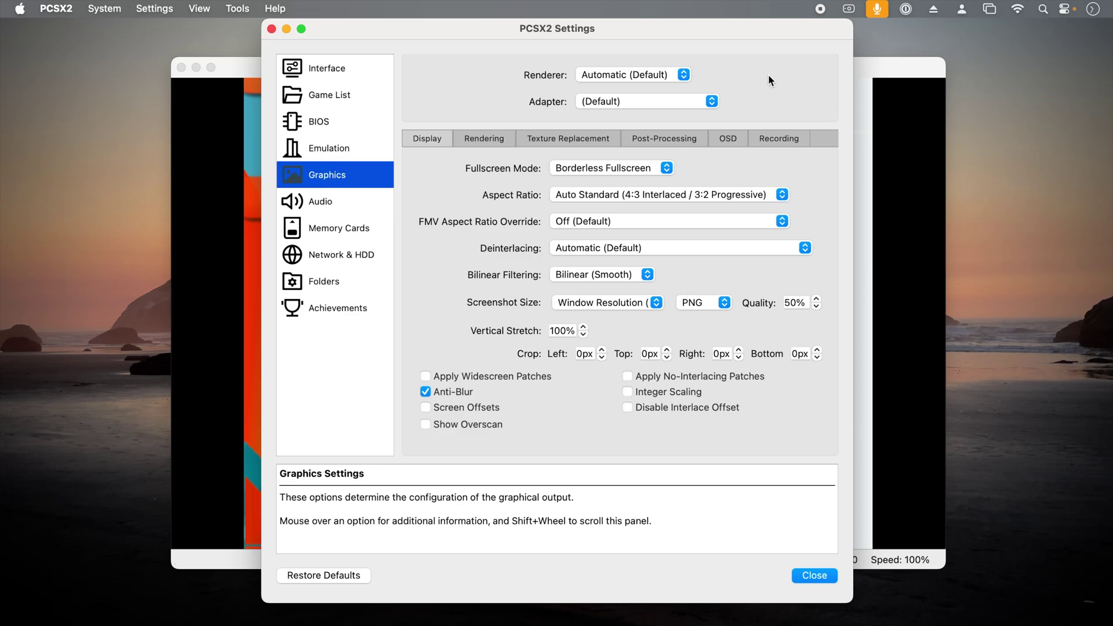
{"action": "left_click", "coordinate": [669, 74]}
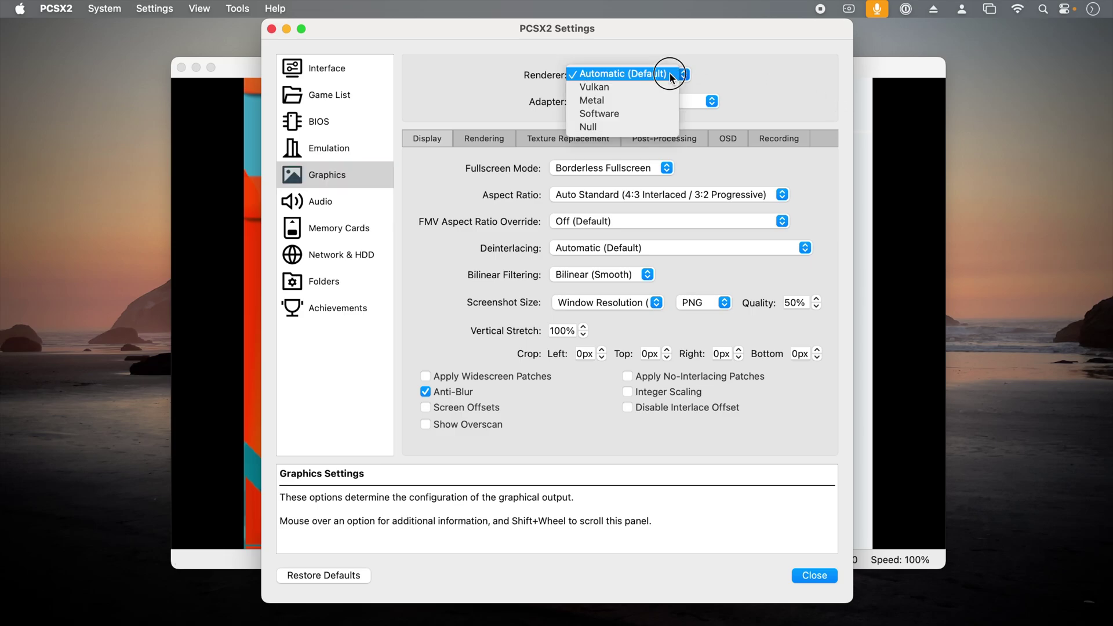
{"action": "left_click", "coordinate": [660, 102]}
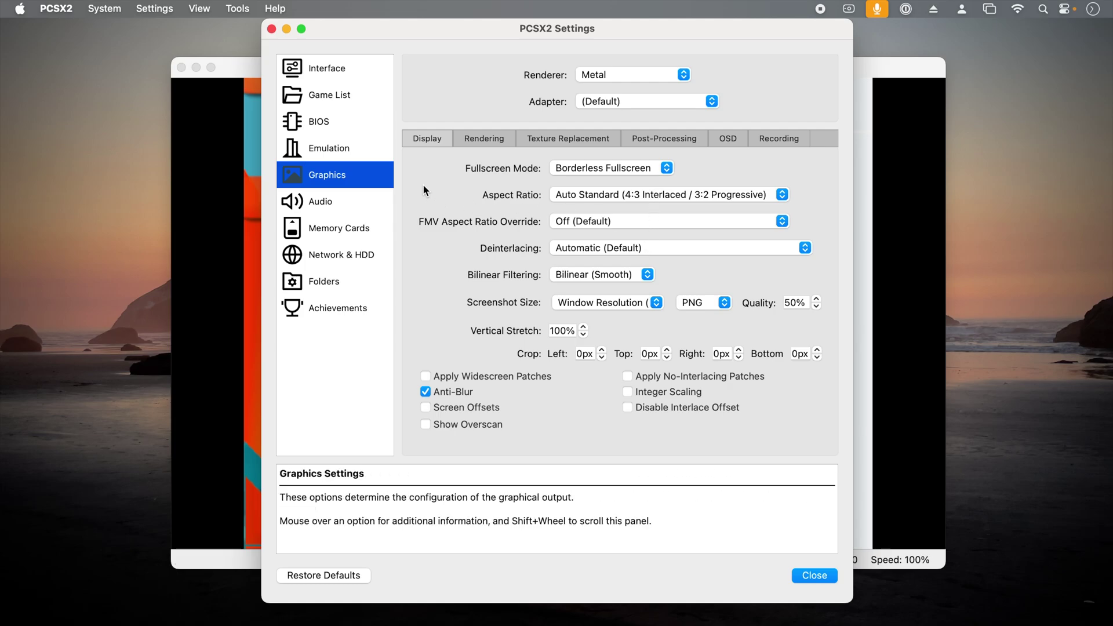
Set the rendering internal resolution to 6x Native (~2160px/4K UHD) and anisotropic filtering to 16x
{"action": "left_click", "coordinate": [476, 141]}
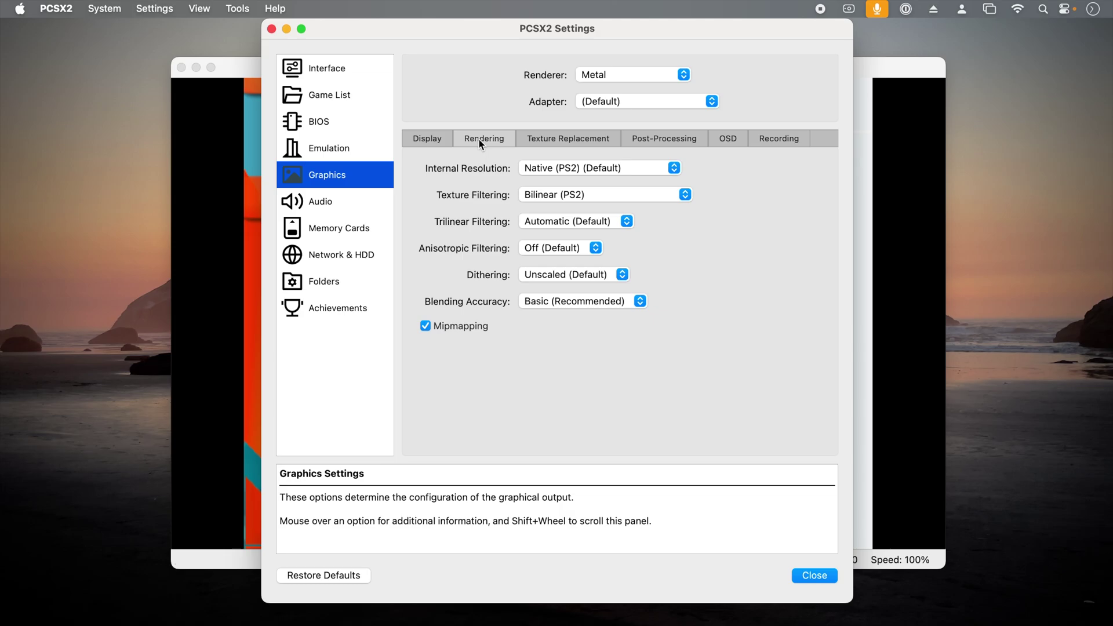
{"action": "left_click", "coordinate": [554, 170]}
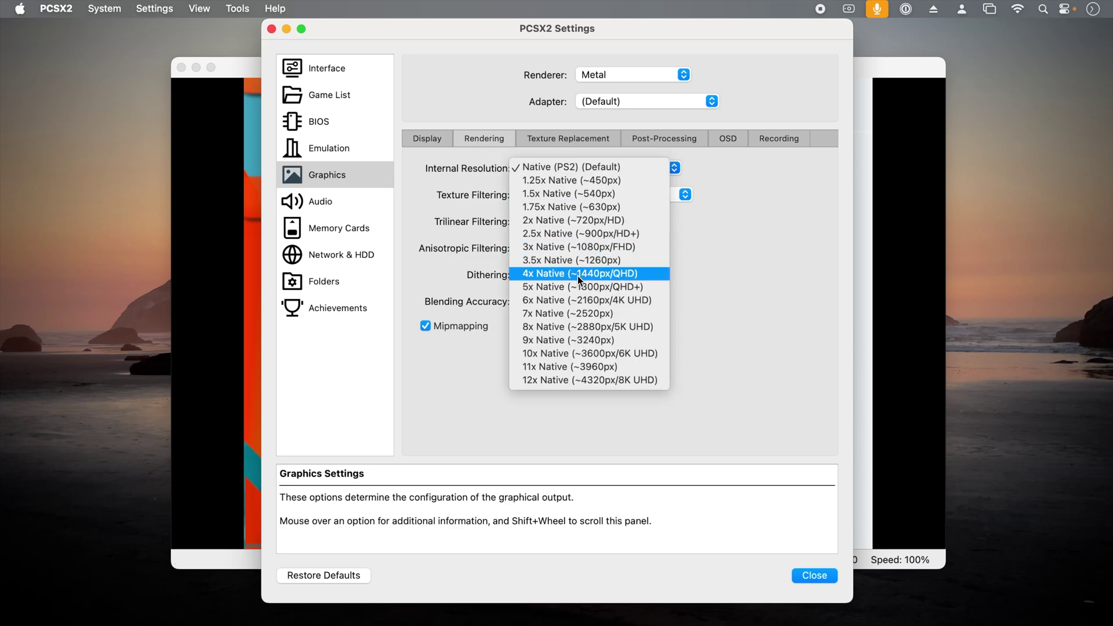
{"action": "left_click", "coordinate": [577, 301]}
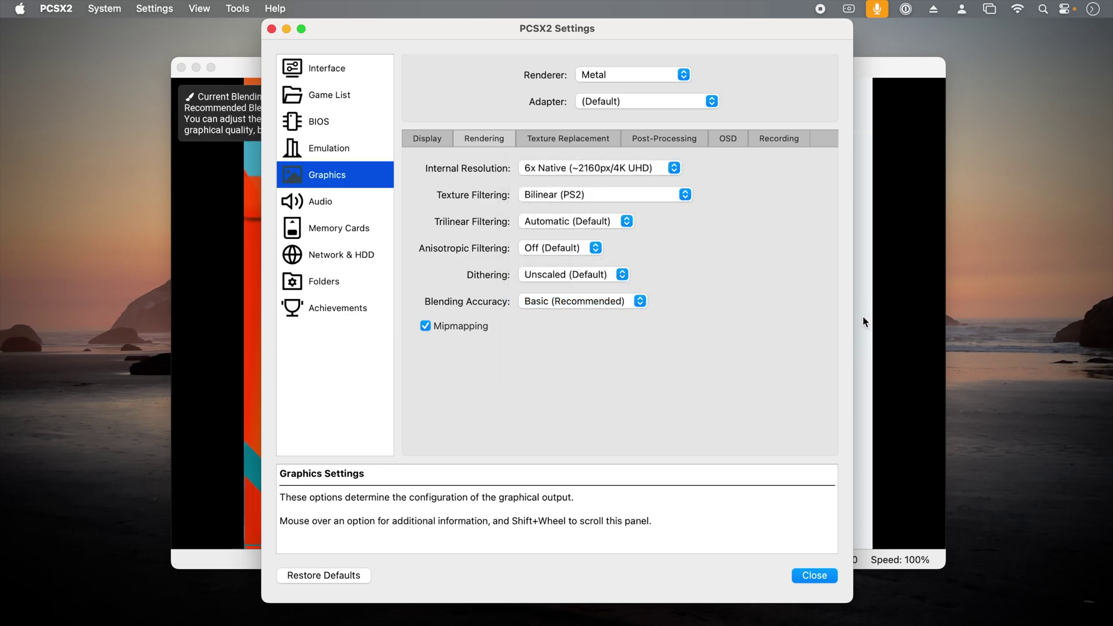
{"action": "left_click", "coordinate": [581, 247]}
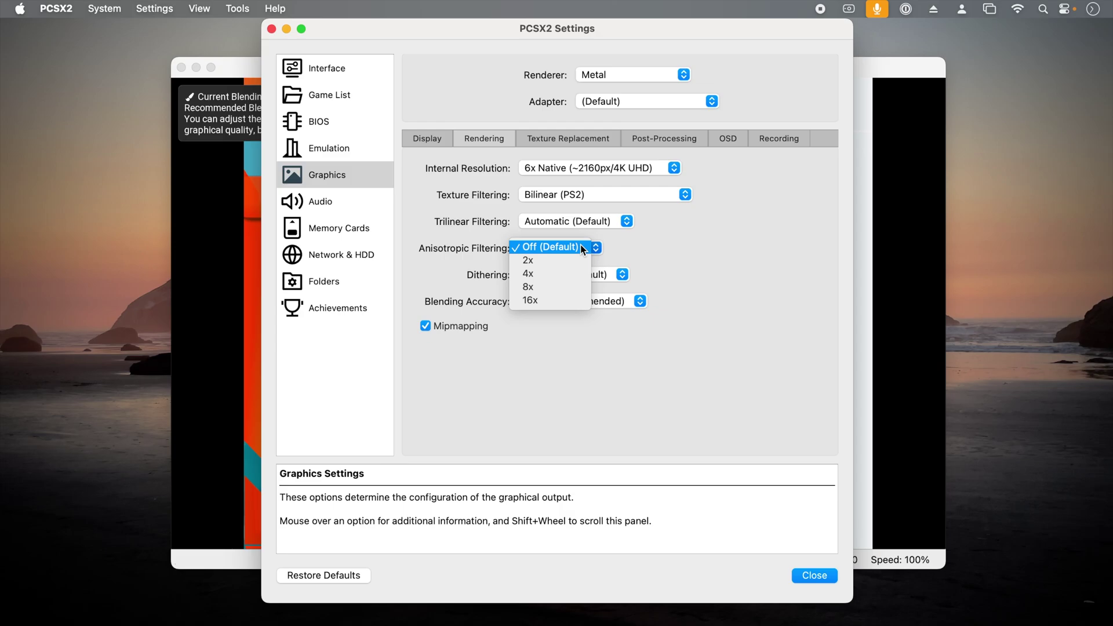
{"action": "left_click", "coordinate": [572, 300]}
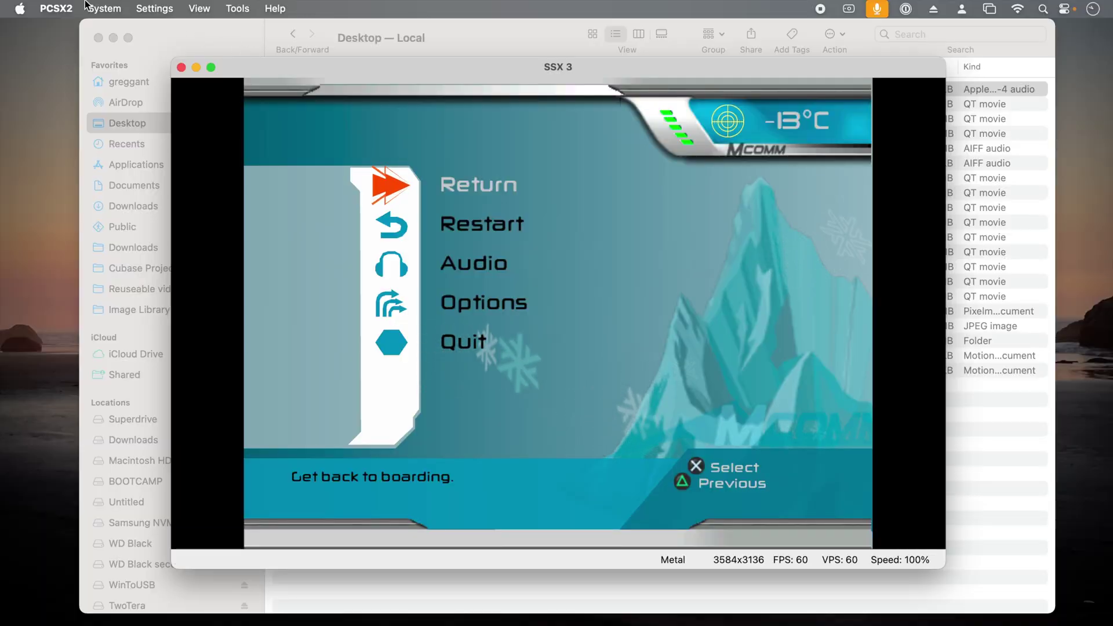
Set the display aspect ratio to Widescreen (16:9) in the graphics settings and resume SSX 3 in full screen
{"action": "left_click", "coordinate": [56, 8]}
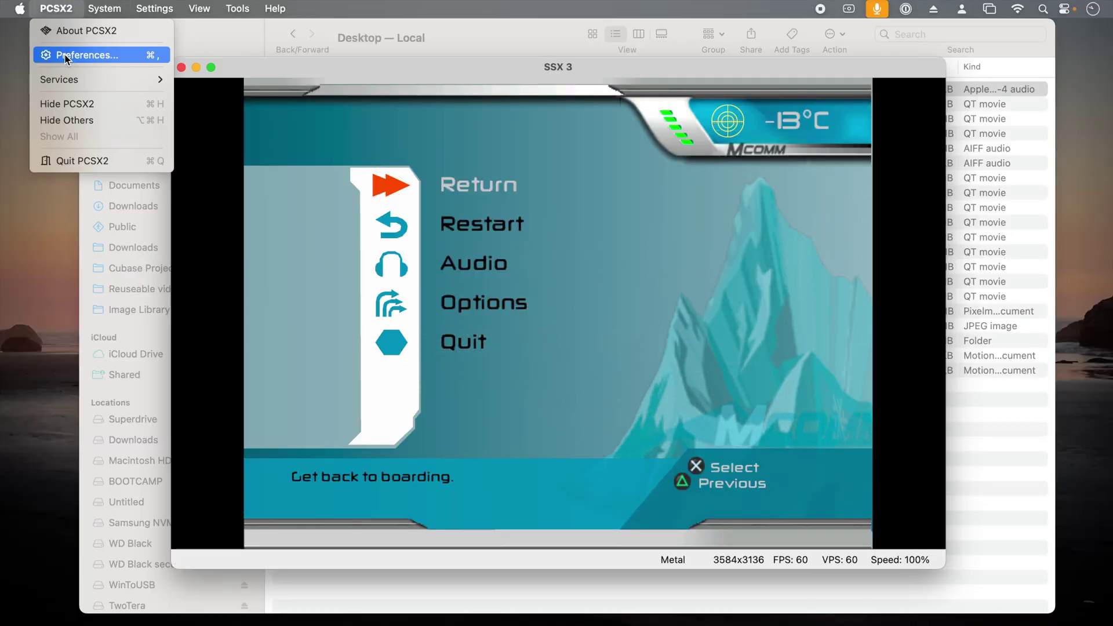
{"action": "left_click", "coordinate": [66, 55]}
{"action": "left_click", "coordinate": [166, 138]}
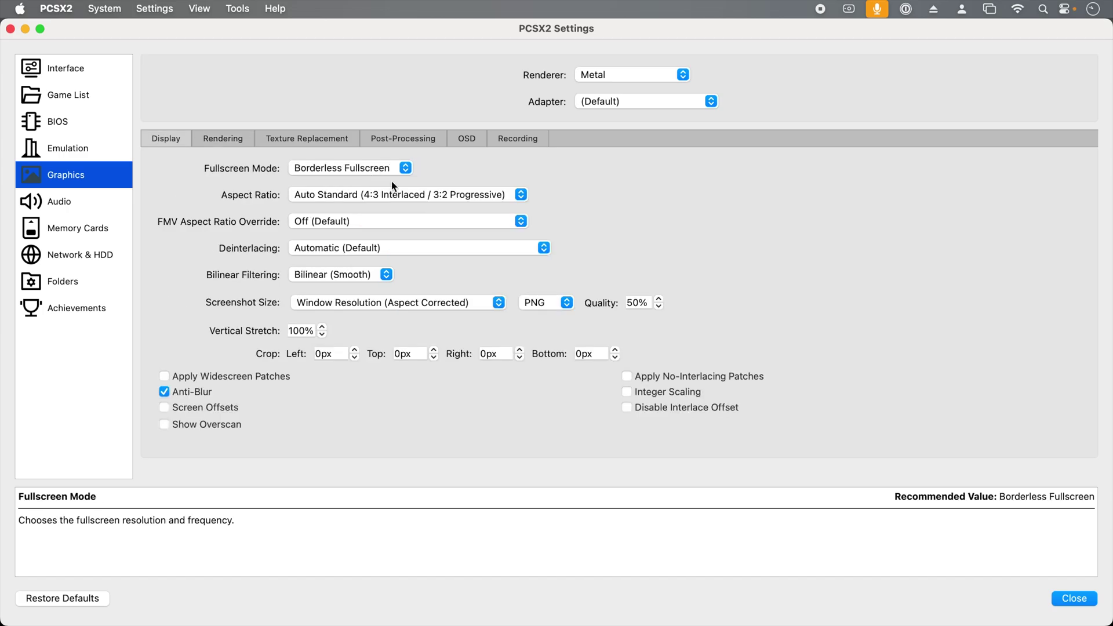
{"action": "left_click", "coordinate": [386, 193]}
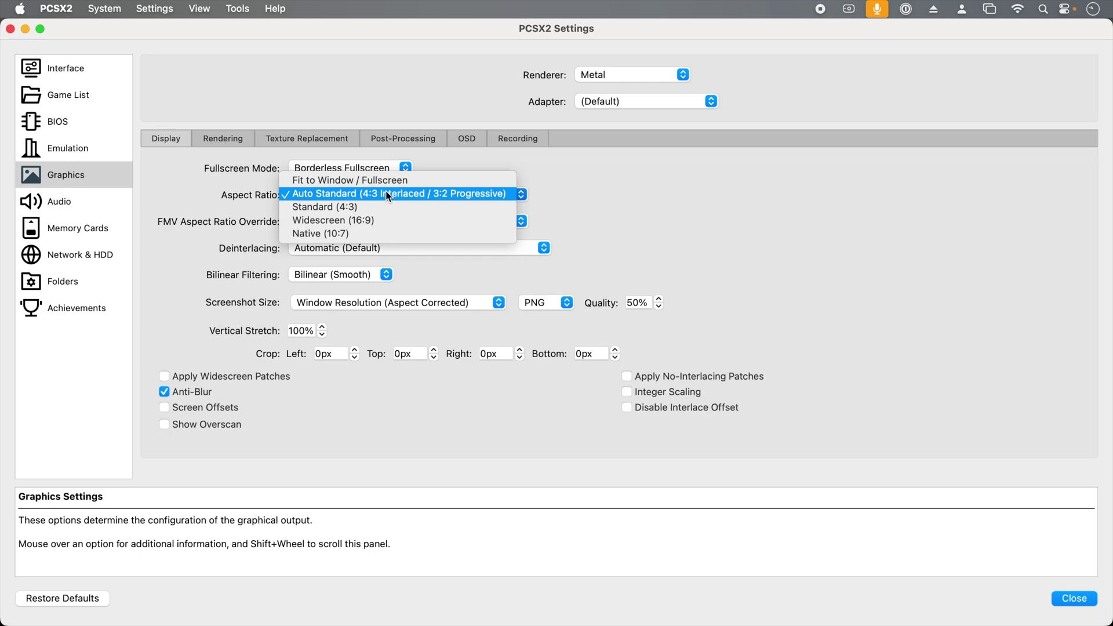
{"action": "left_click", "coordinate": [384, 221]}
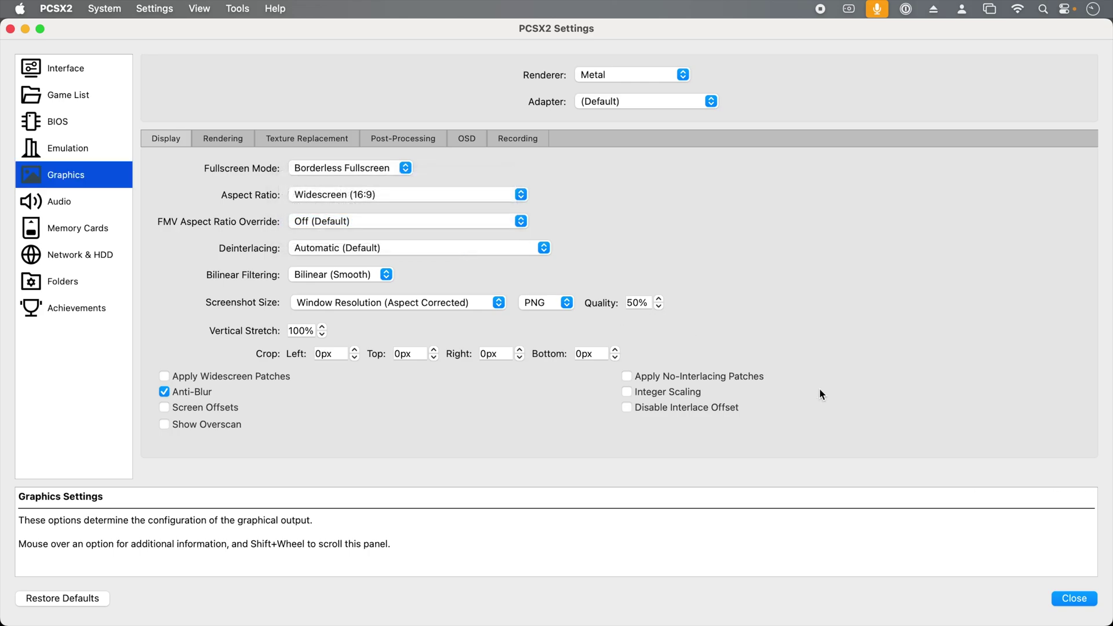
{"action": "left_click", "coordinate": [1093, 600]}
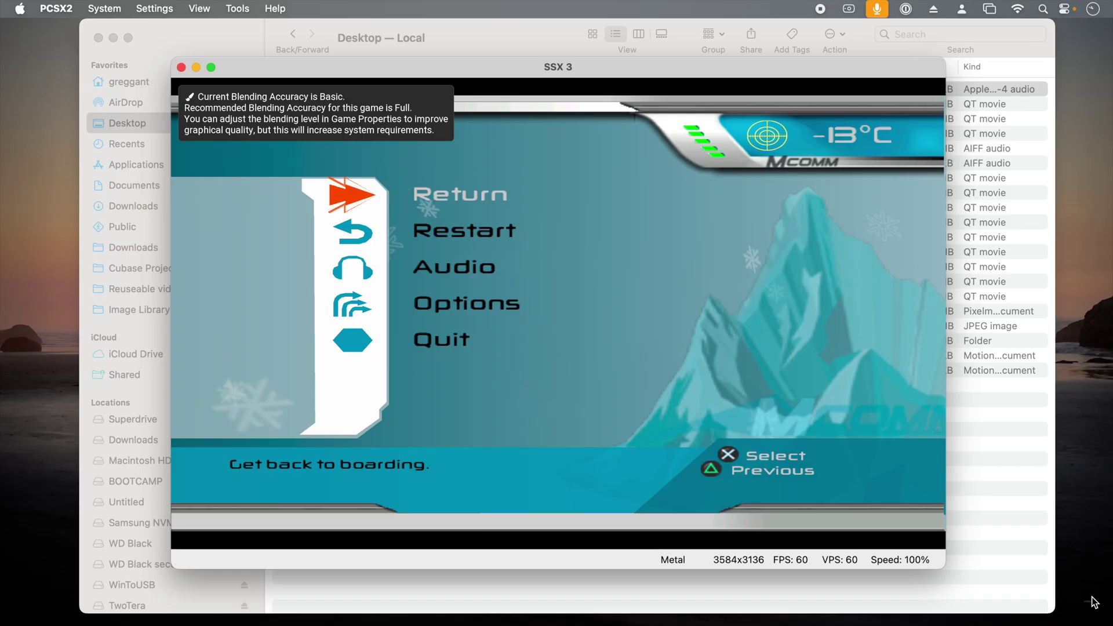
{"action": "left_click", "coordinate": [212, 67]}
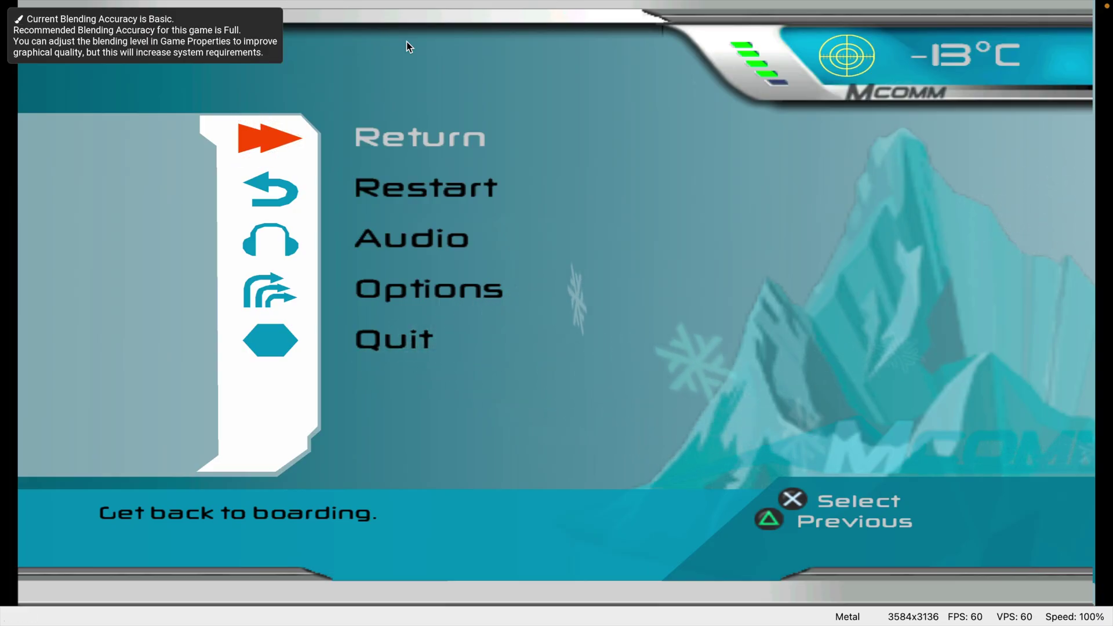
{"action": "key", "text": "Return"}
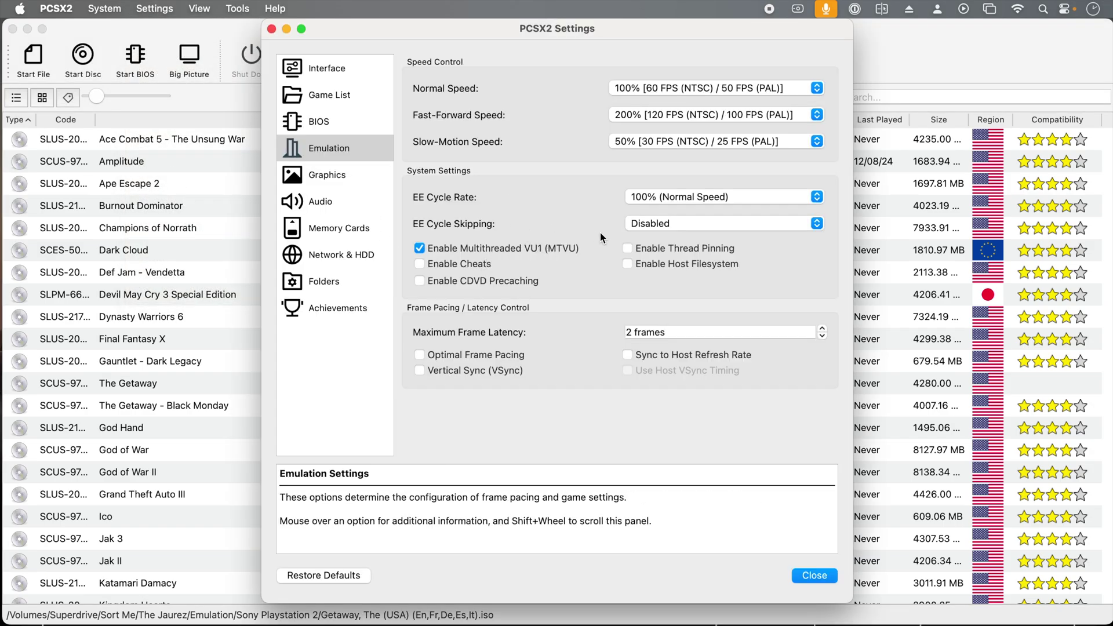
Enable Vertical Sync (VSync) and set the normal speed to 175% in the emulation settings
{"action": "left_click", "coordinate": [485, 372]}
{"action": "left_click", "coordinate": [627, 87]}
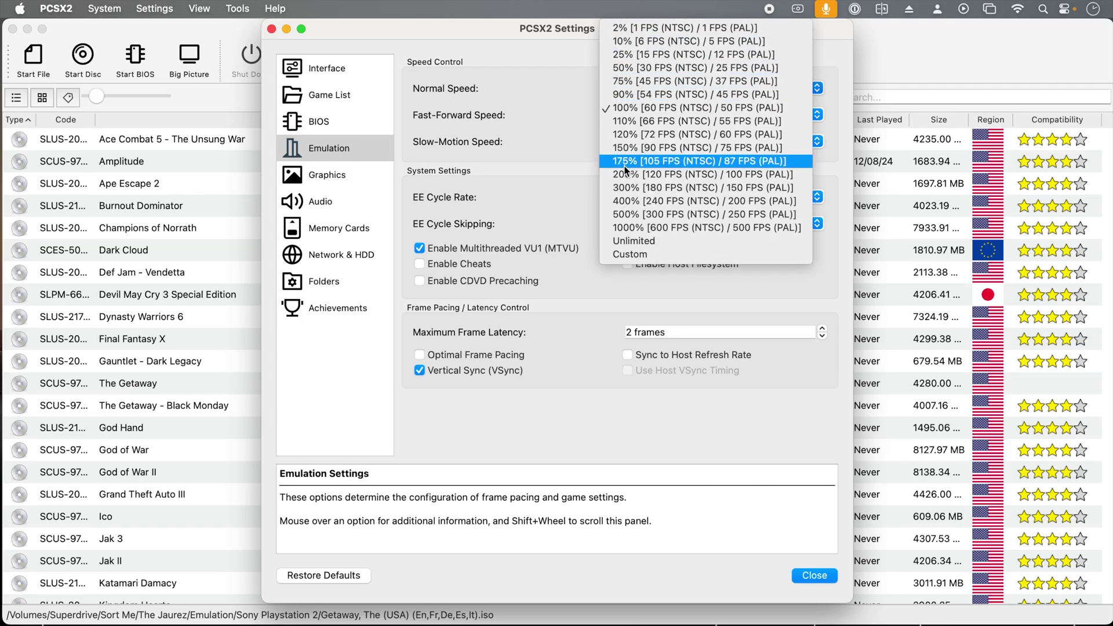
{"action": "left_click", "coordinate": [627, 164]}
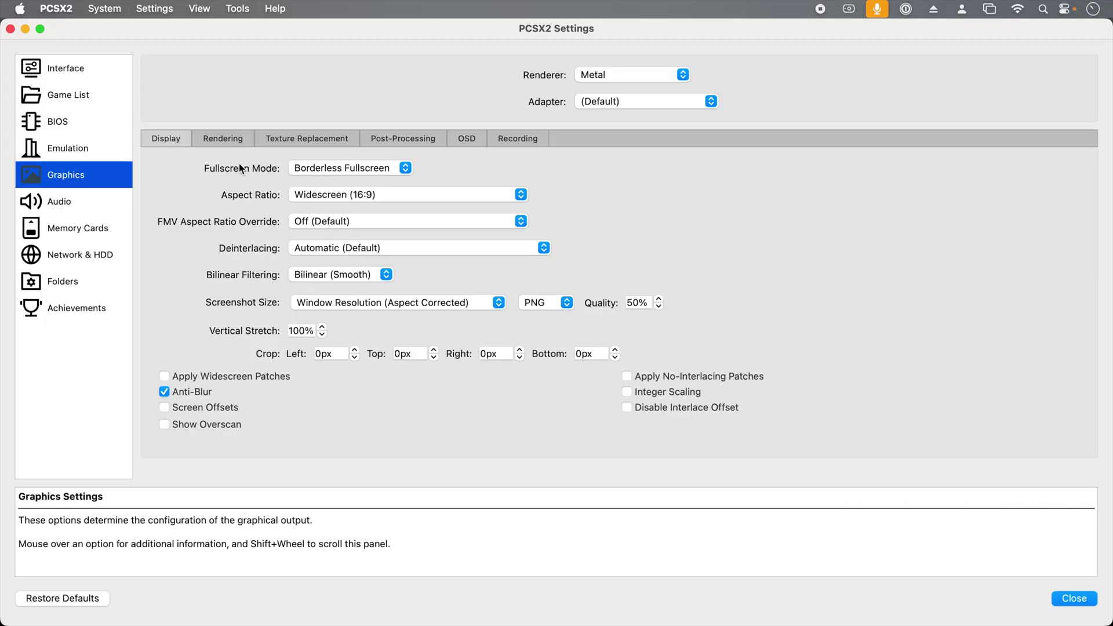
Set the TV Shader to Scanline Filter in the graphics post-processing settings and close the settings
{"action": "left_click", "coordinate": [392, 141]}
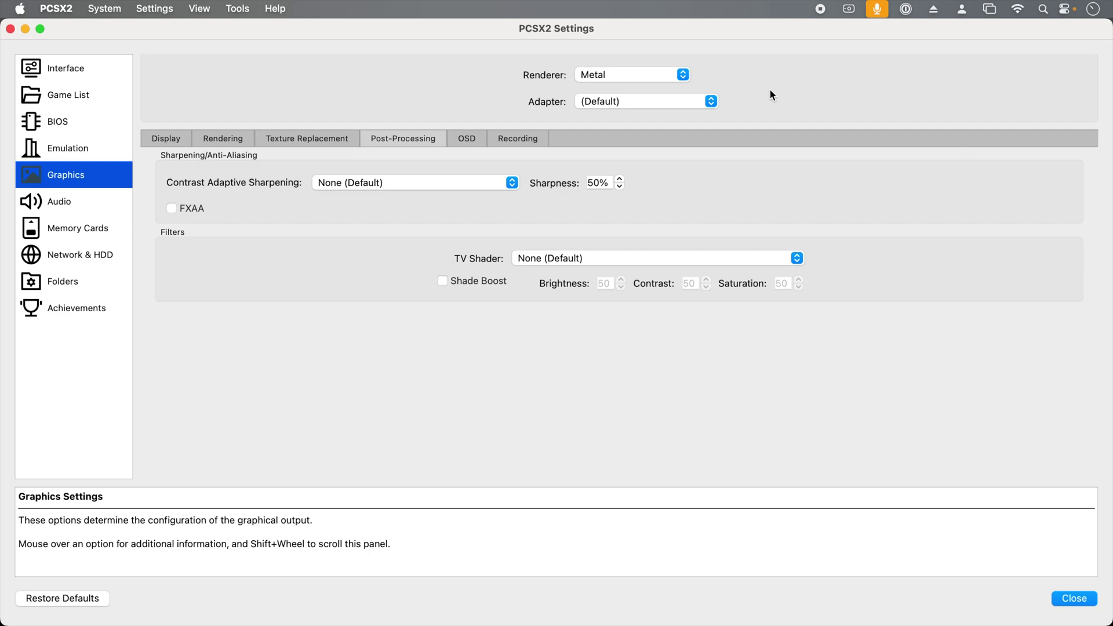
{"action": "left_click", "coordinate": [471, 183]}
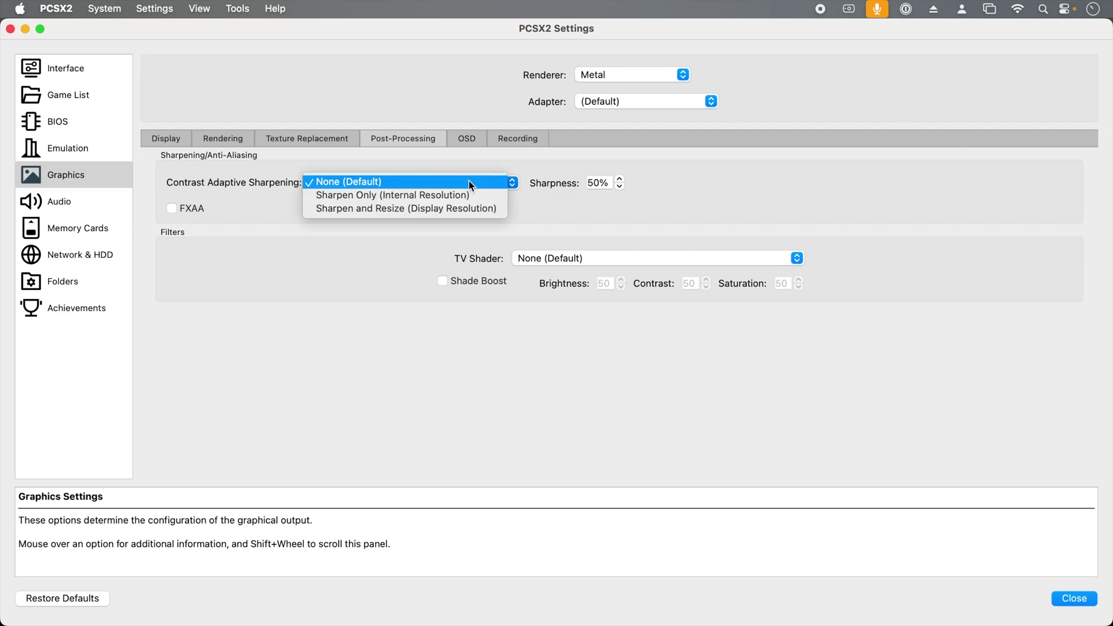
{"action": "left_click", "coordinate": [552, 169]}
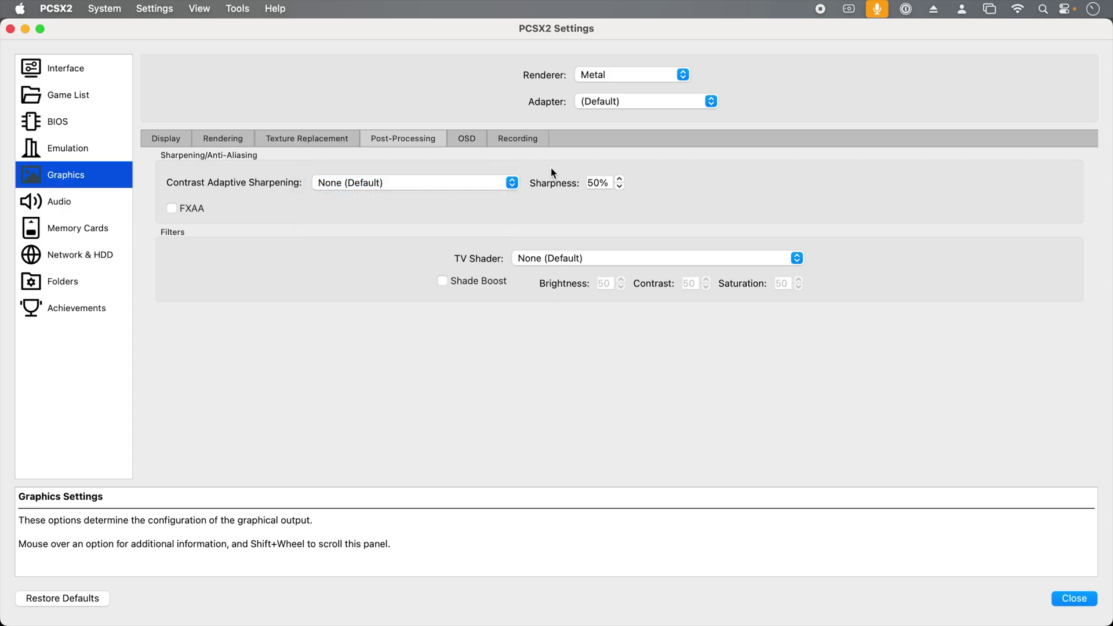
{"action": "left_click", "coordinate": [728, 219]}
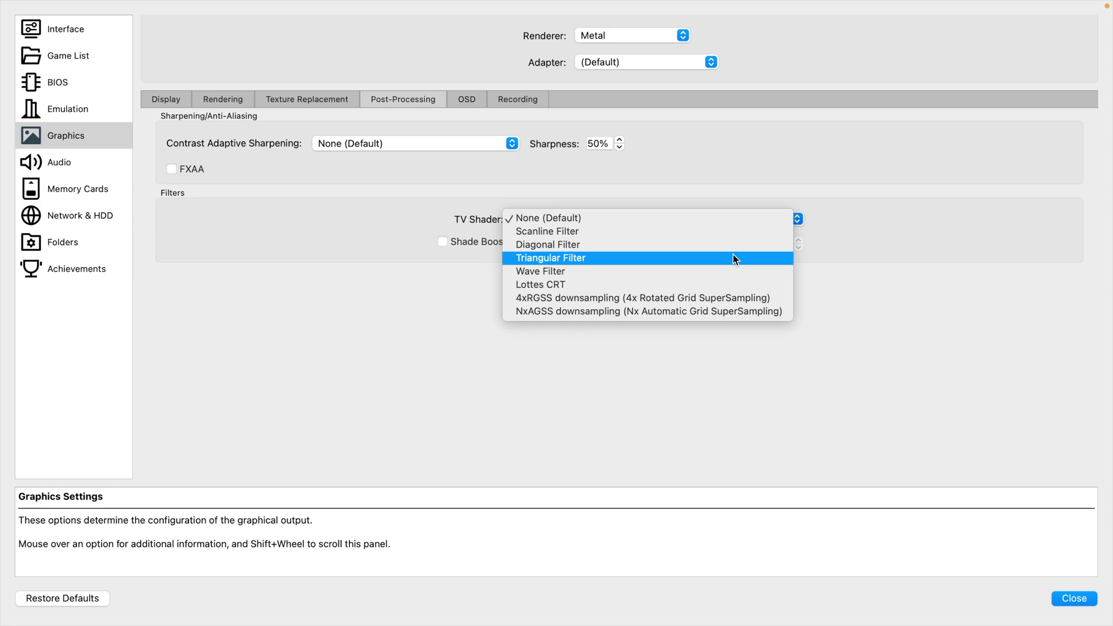
{"action": "left_click", "coordinate": [731, 231]}
{"action": "left_click", "coordinate": [1075, 599]}
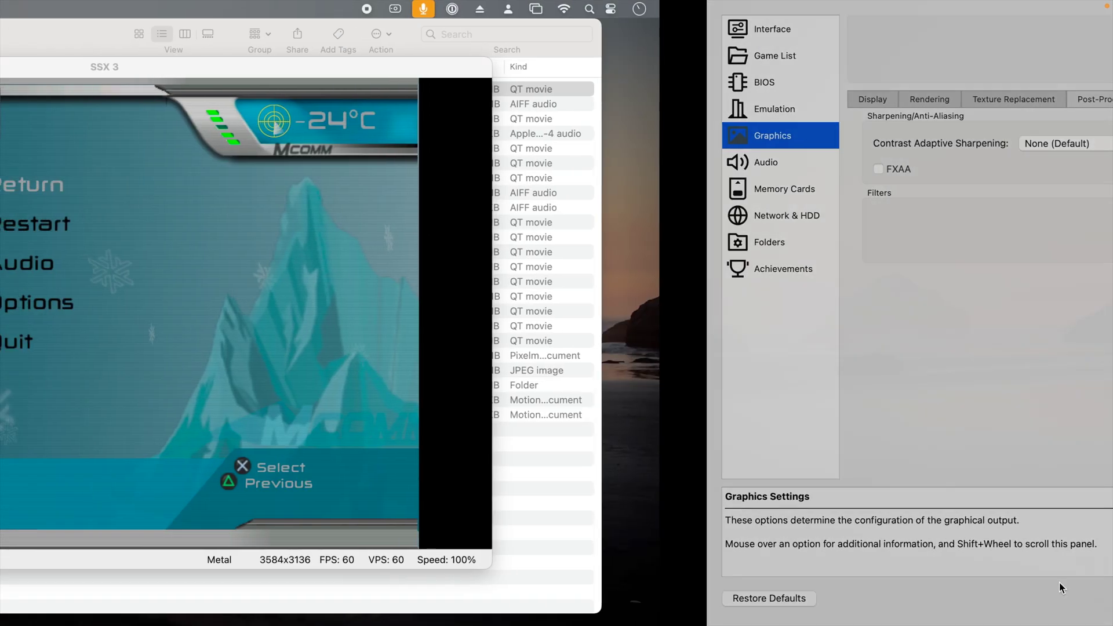
Return to SSX 3 and resume the run in full screen to view the scanline filter
{"action": "left_click", "coordinate": [211, 68]}
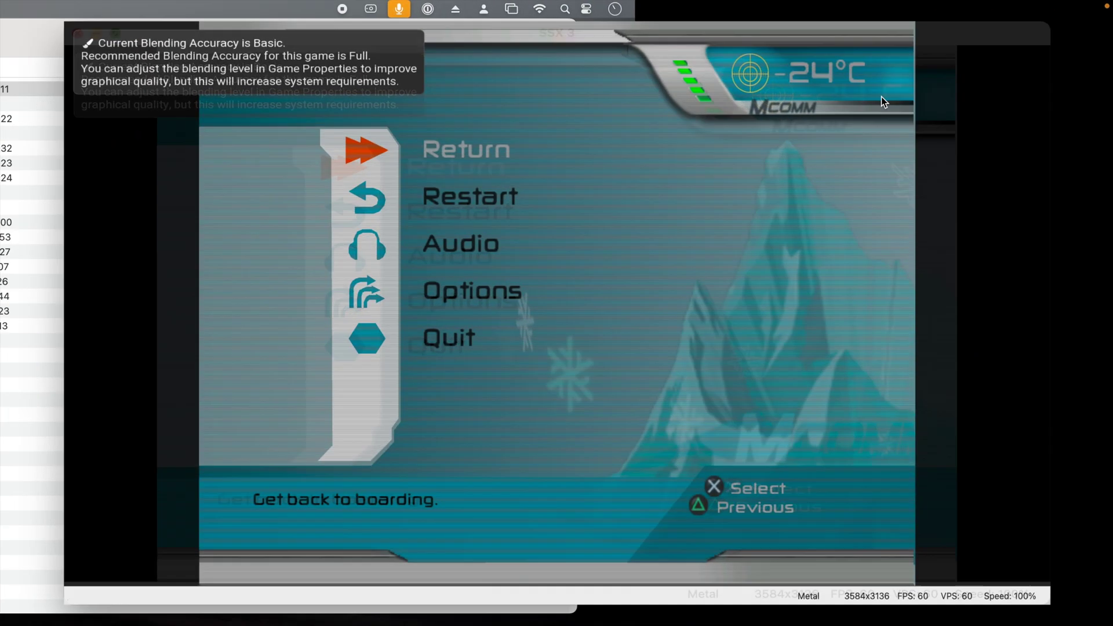
{"action": "key", "text": "Return"}
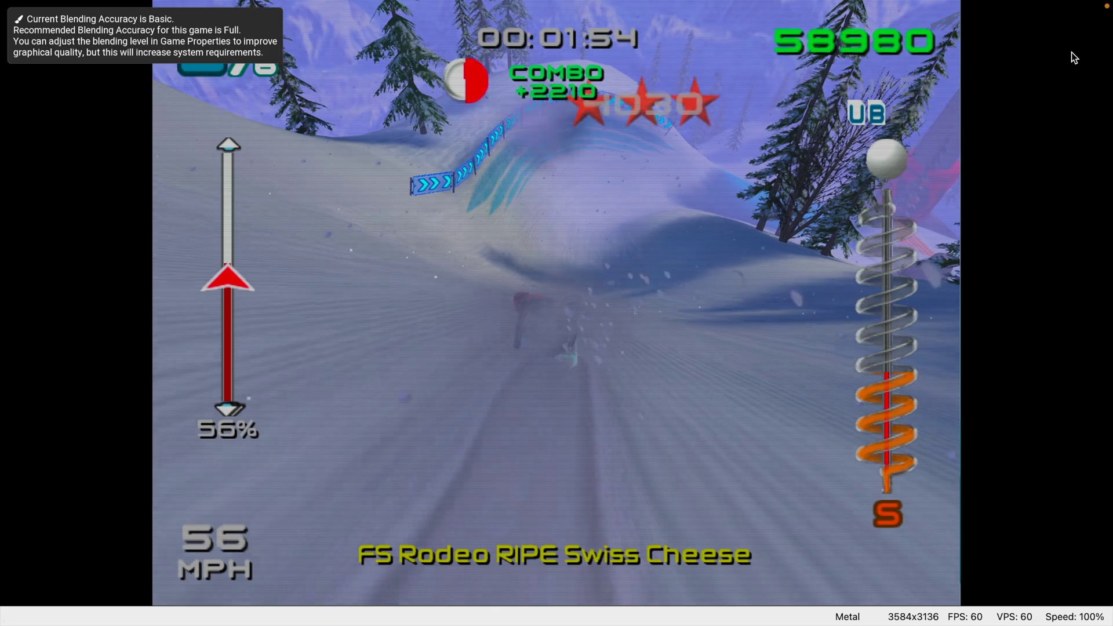
{"action": "key", "text": "Return"}
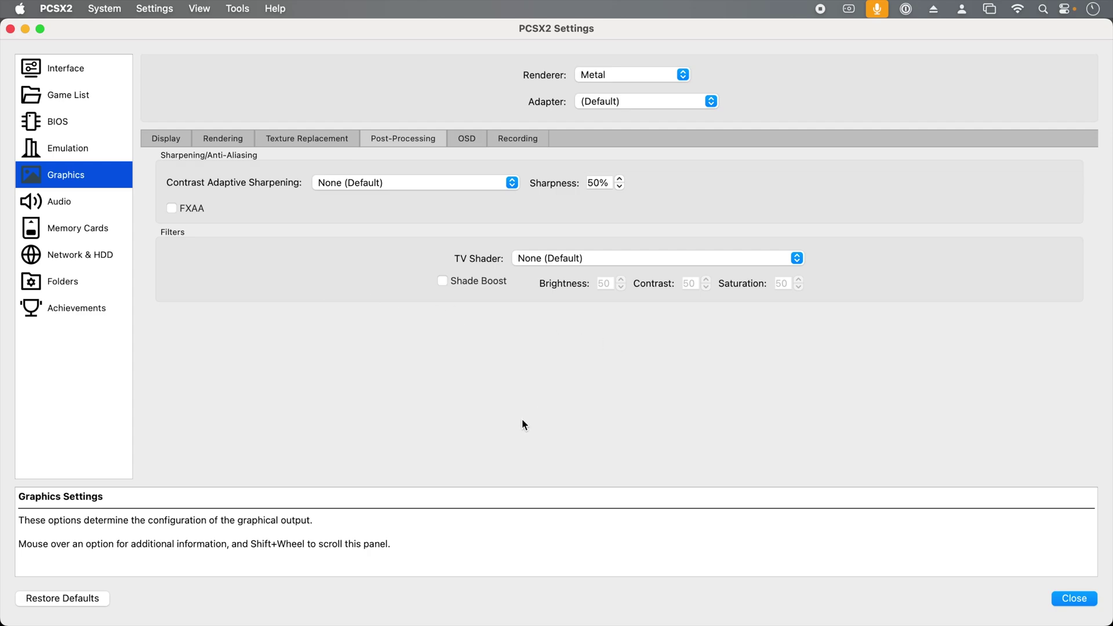
Create a memory card named PS2 Game Saves of the Folder type in the memory card settings
{"action": "left_click", "coordinate": [85, 232]}
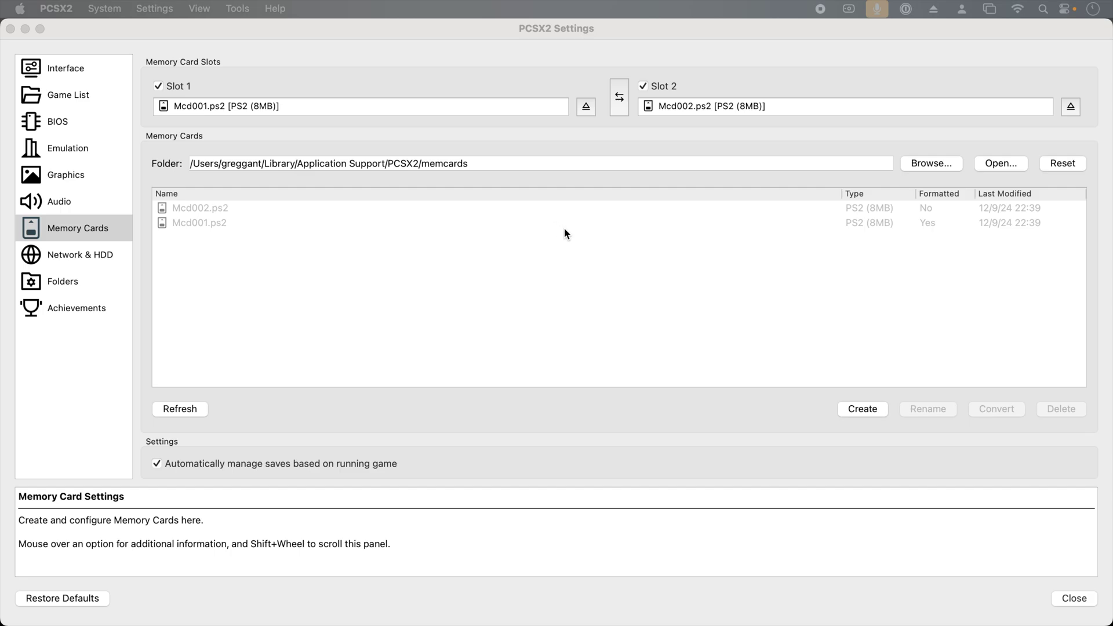
{"action": "left_click", "coordinate": [847, 408]}
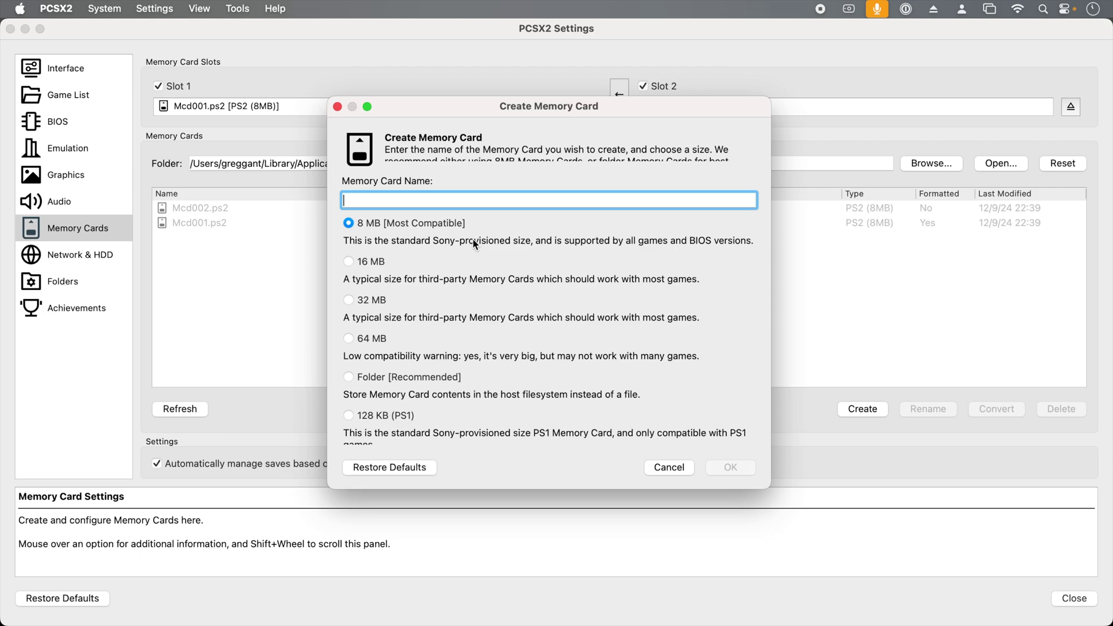
{"action": "left_click", "coordinate": [404, 377]}
{"action": "type", "text": "P"}
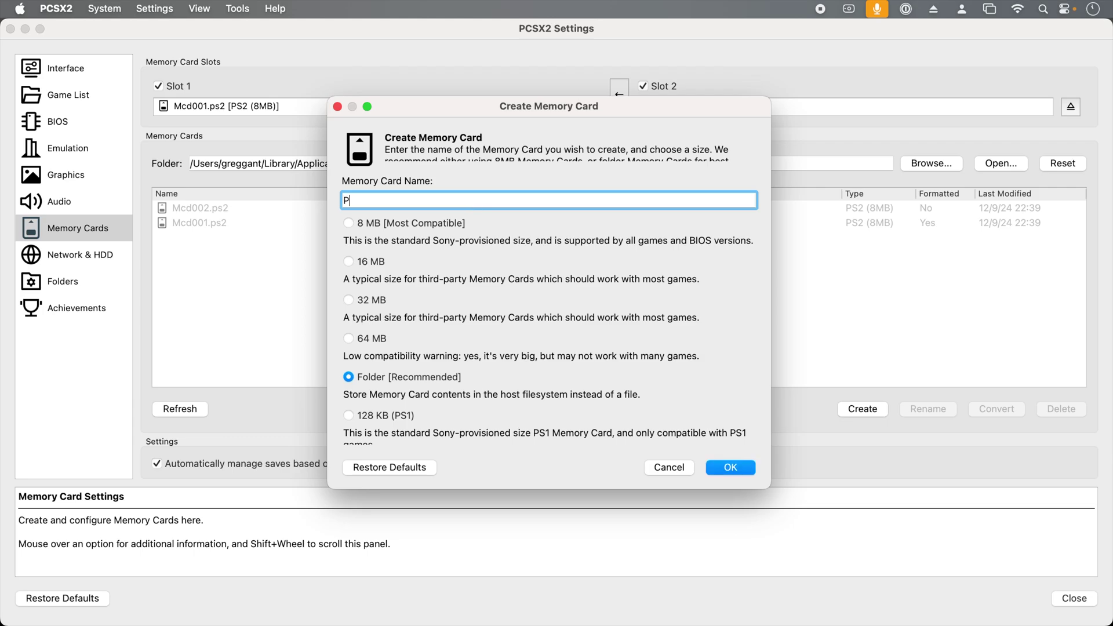
{"action": "type", "text": "S2 Game Saves"}
{"action": "key", "text": "Return"}
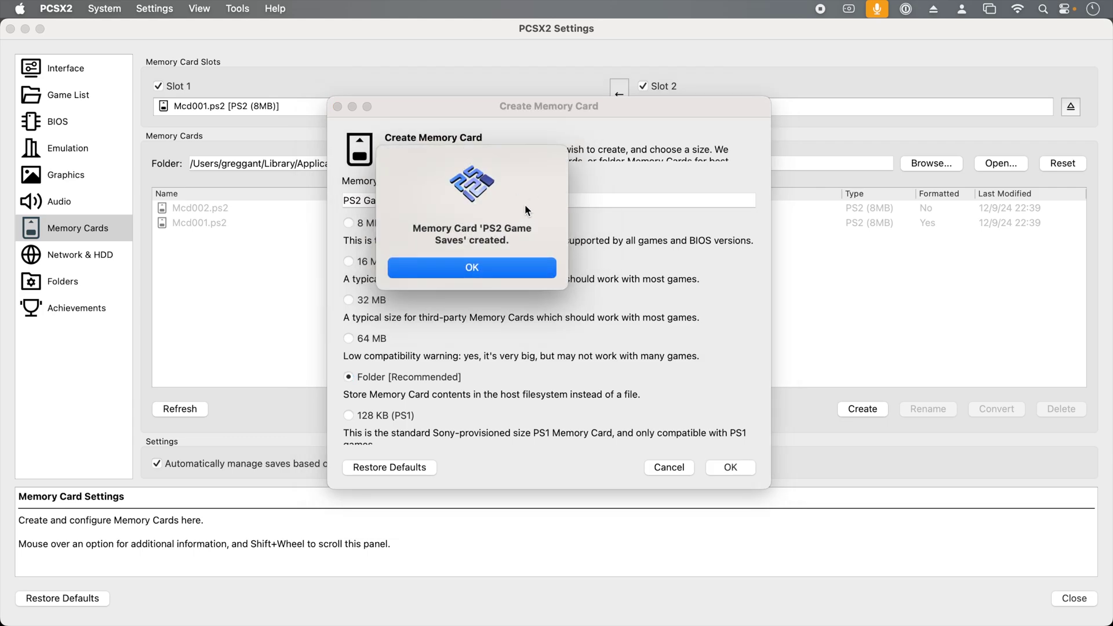
{"action": "left_click", "coordinate": [524, 267]}
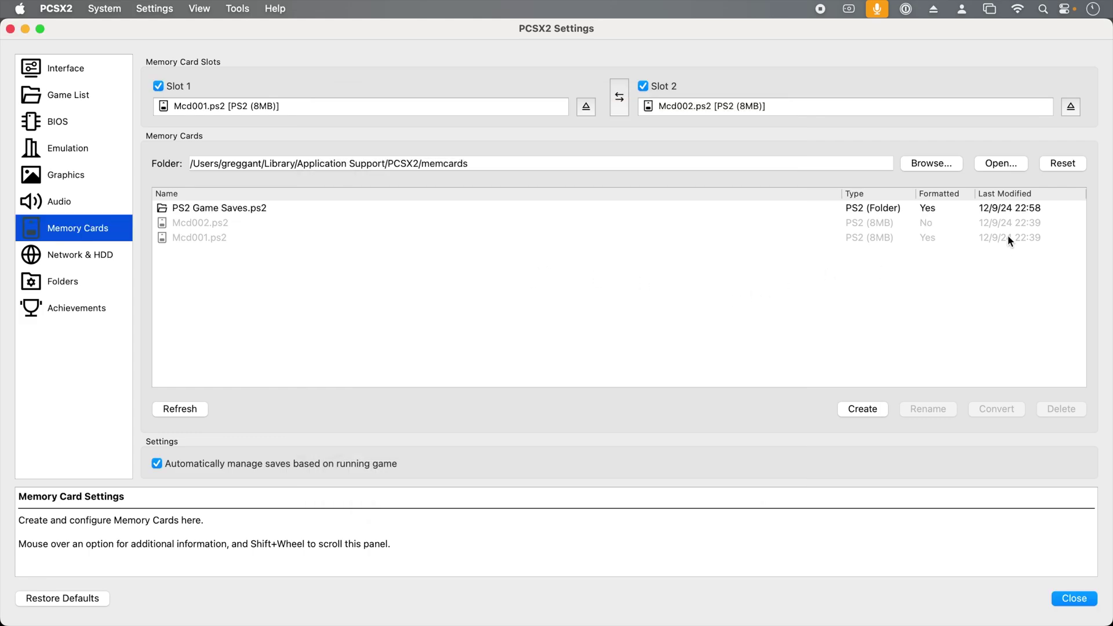
Eject the current card from memory card Slot 1 and assign PS2 Game Saves.ps2 to that slot
{"action": "left_click", "coordinate": [1002, 210]}
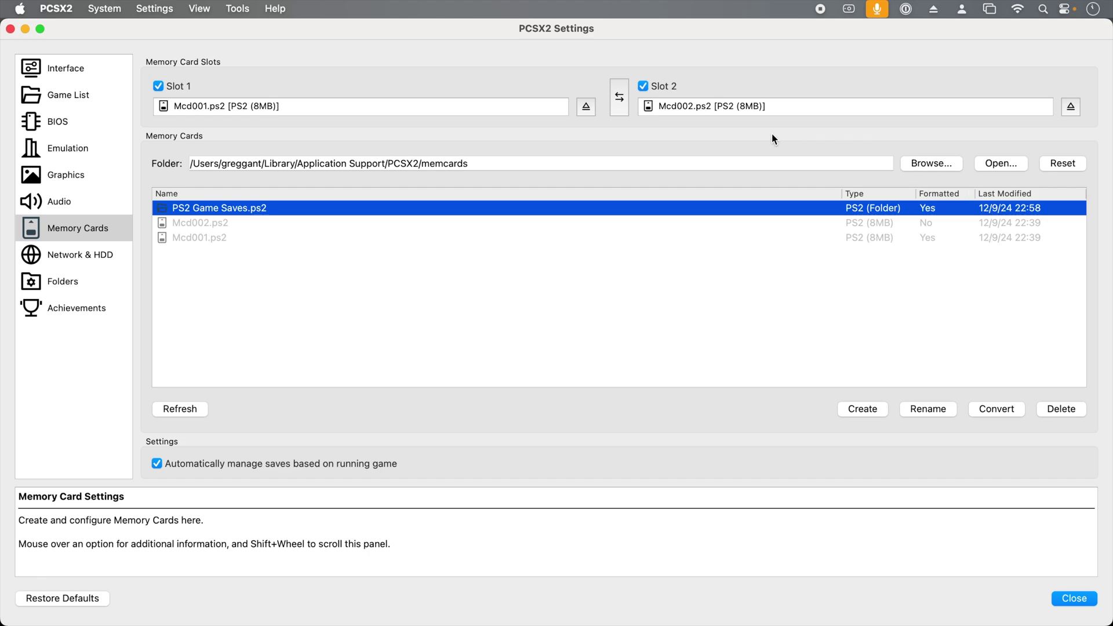
{"action": "left_click", "coordinate": [586, 106]}
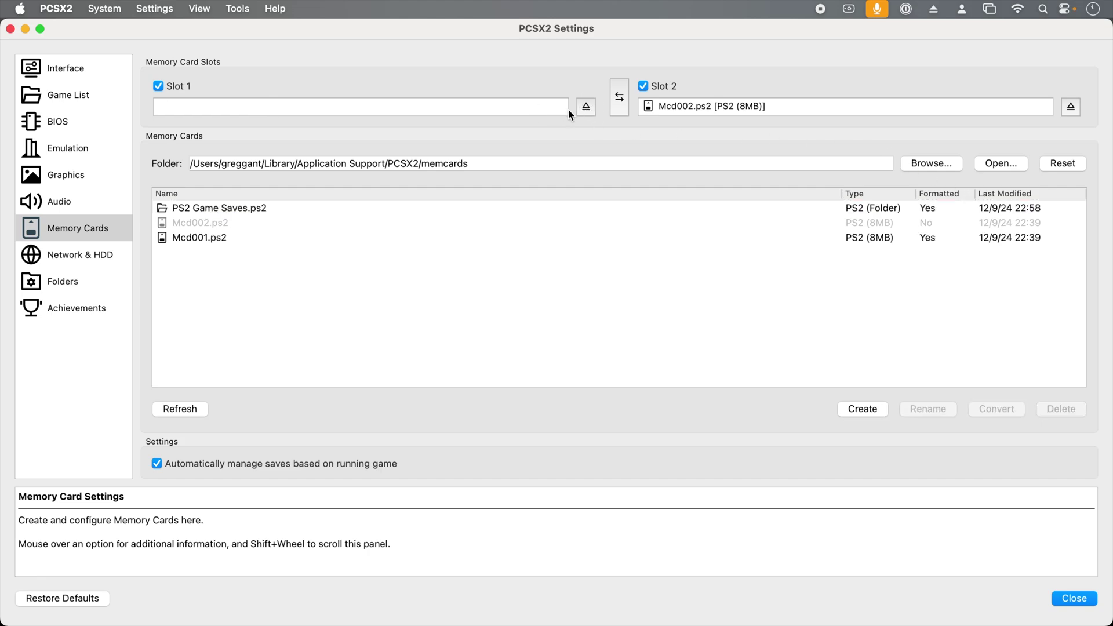
{"action": "left_click_drag", "start_coordinate": [225, 211], "coordinate": [272, 109]}
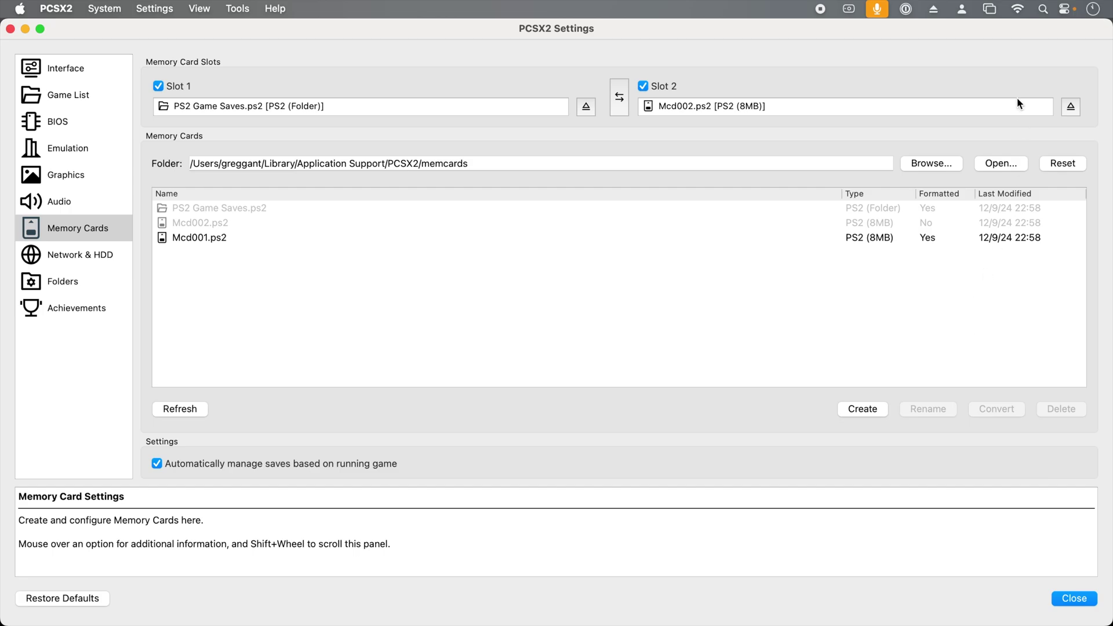
Open the memcards folder in Finder and examine the stored memory card files
{"action": "left_click", "coordinate": [1013, 161]}
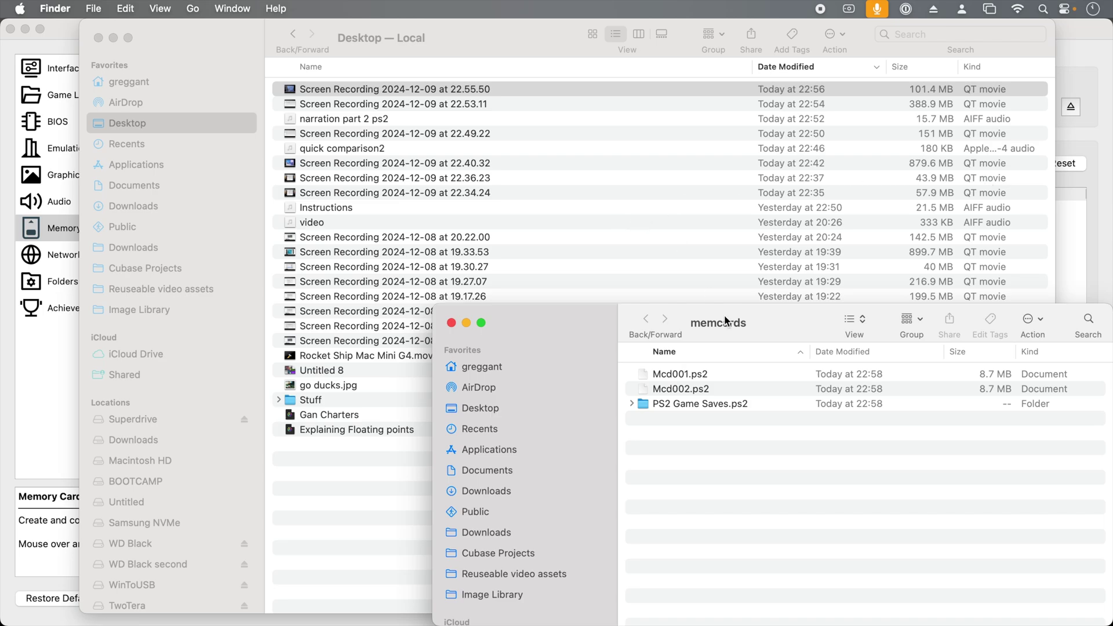
{"action": "left_click_drag", "start_coordinate": [771, 327], "coordinate": [701, 183]}
{"action": "left_click", "coordinate": [559, 259]}
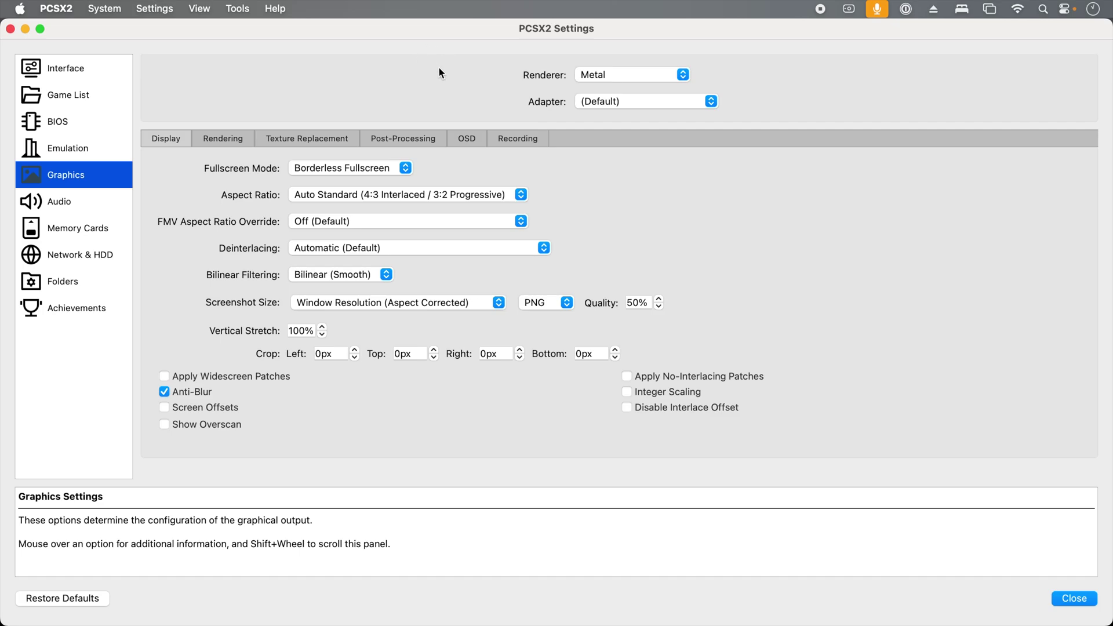
Locate the HD Texture Pack download in the SSX 3 thread on GBAtemp and enable Load Textures in the texture replacement settings
{"action": "left_click", "coordinate": [335, 137]}
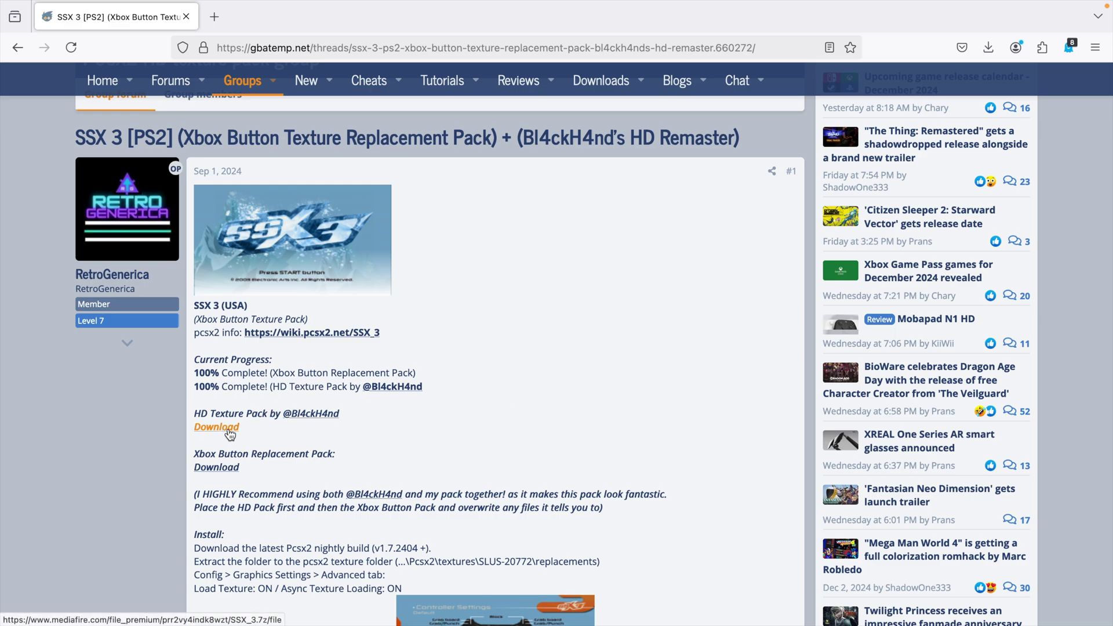
{"action": "left_click_drag", "start_coordinate": [266, 426], "coordinate": [191, 415]}
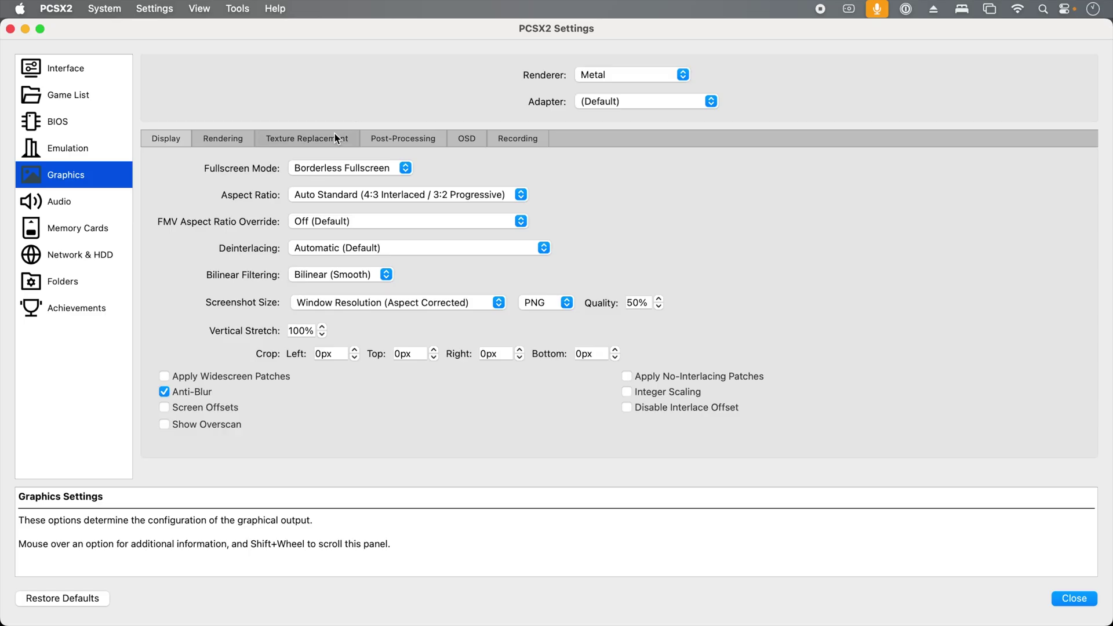
{"action": "left_click", "coordinate": [336, 138]}
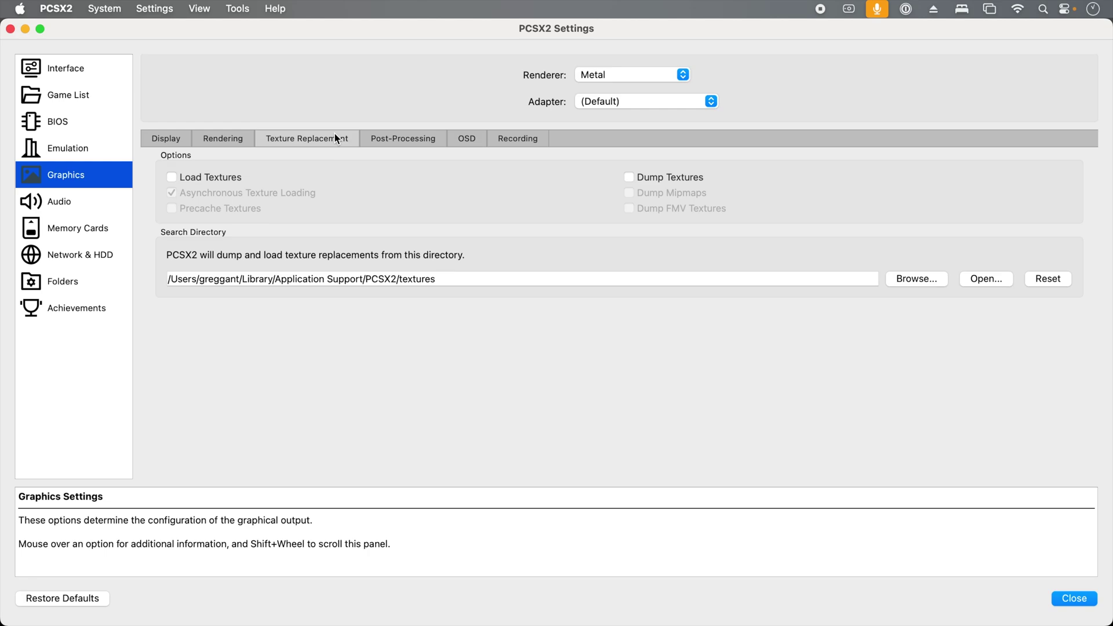
{"action": "left_click", "coordinate": [228, 179]}
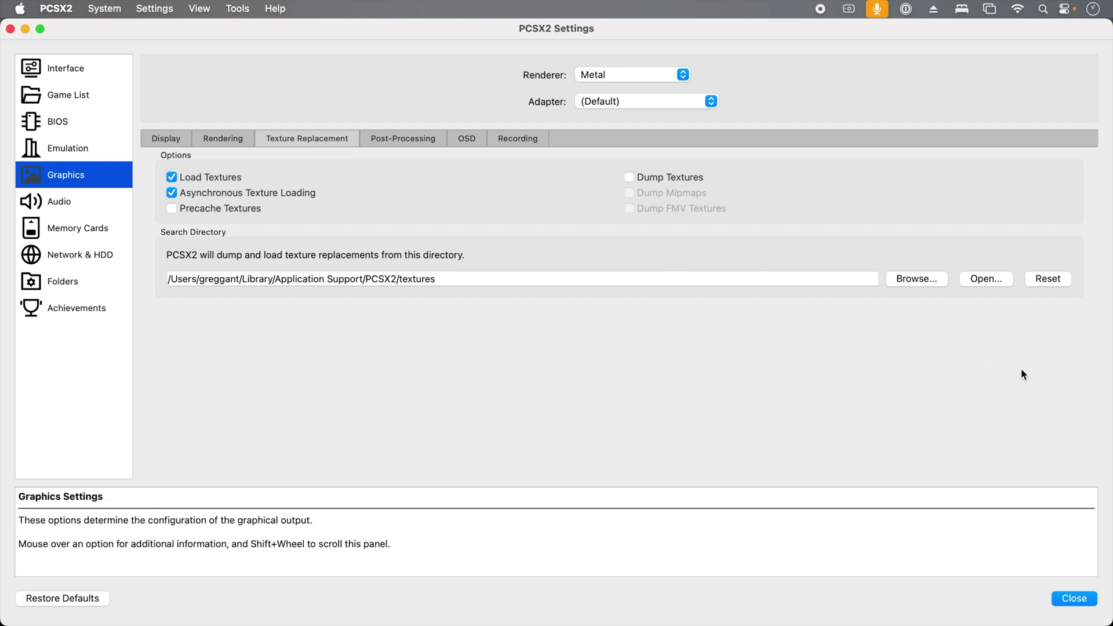
Open the texture search directory in Finder and bring up the Downloads folder in a second window
{"action": "left_click", "coordinate": [985, 279]}
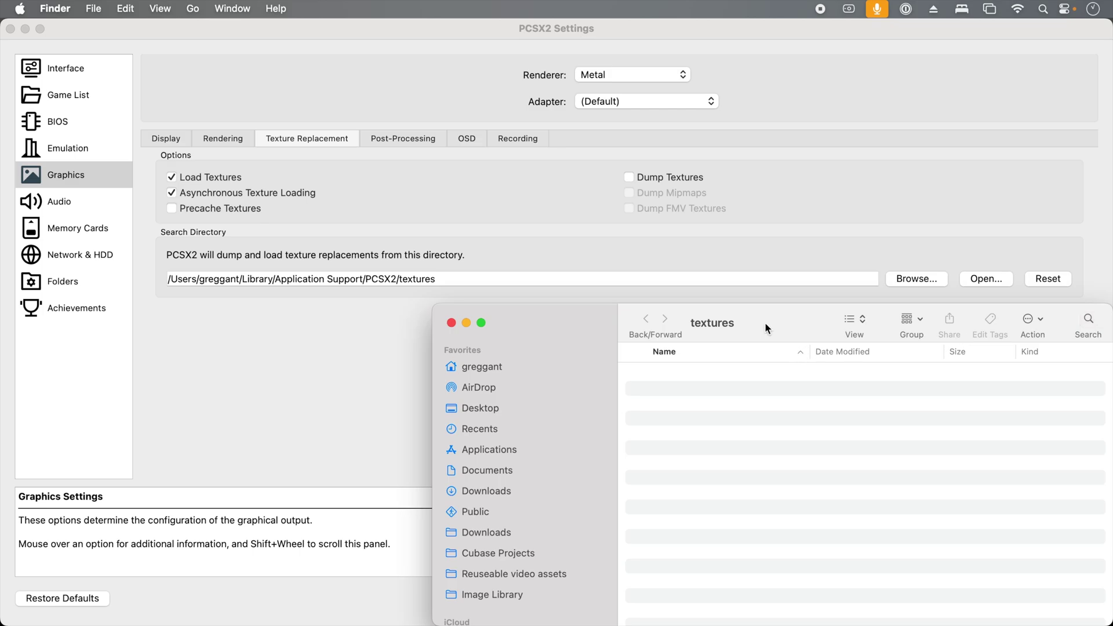
{"action": "left_click_drag", "start_coordinate": [765, 251], "coordinate": [603, 241]}
{"action": "key", "text": "super+n"}
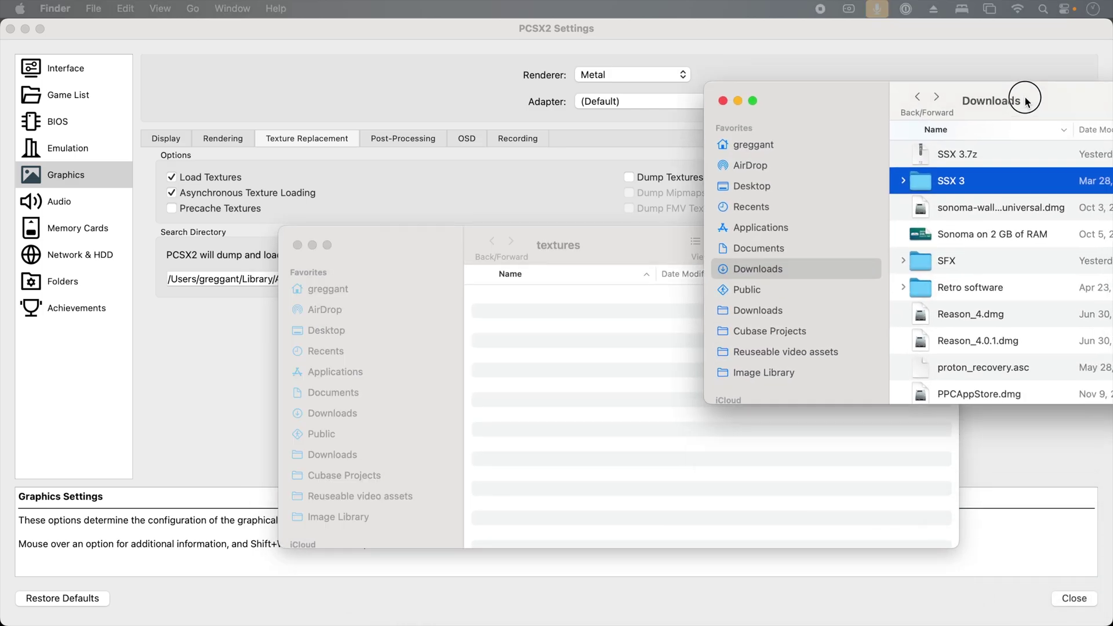
{"action": "left_click_drag", "start_coordinate": [1024, 94], "coordinate": [362, 41]}
Move the SLUS-20772 folder from the downloaded SSX 3 folder into the textures folder and close both Finder windows
{"action": "double_click", "coordinate": [302, 119]}
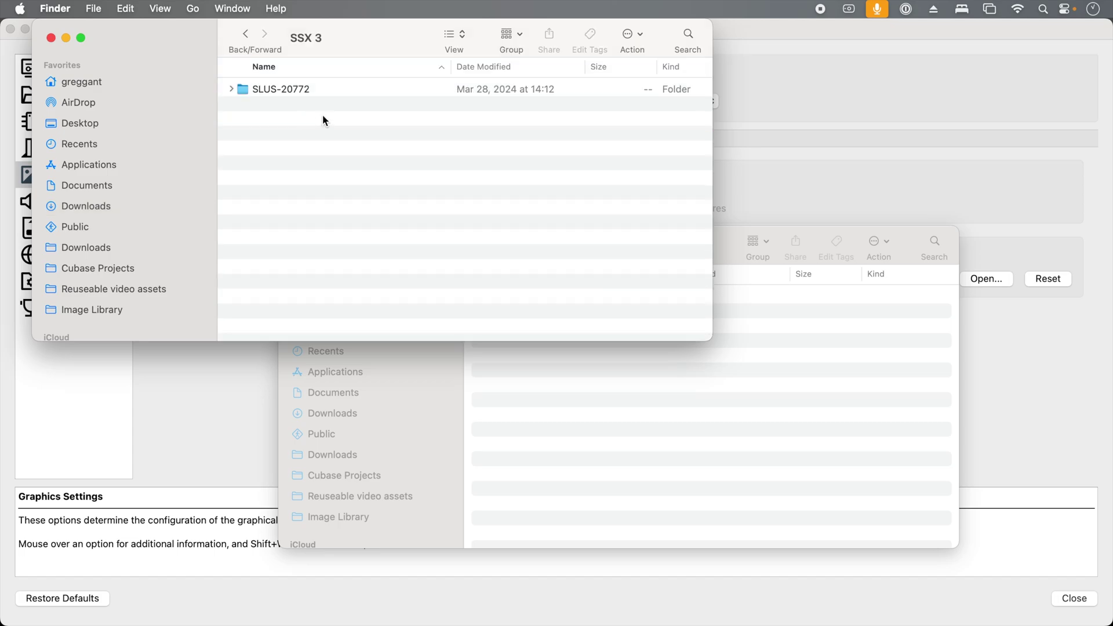
{"action": "left_click_drag", "start_coordinate": [301, 90], "coordinate": [737, 426]}
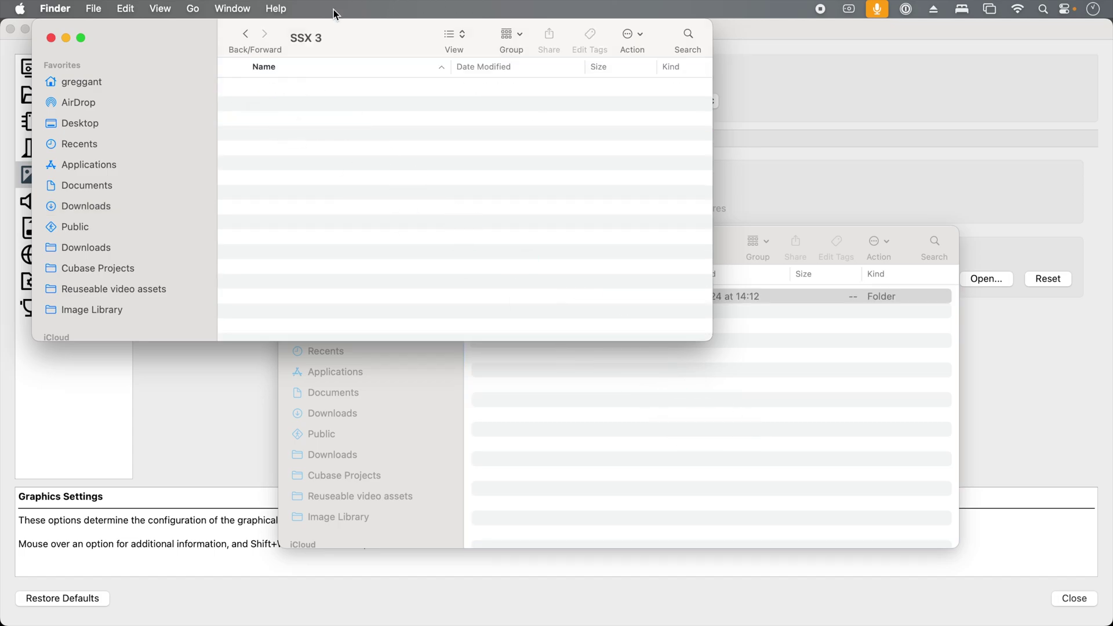
{"action": "left_click", "coordinate": [343, 34]}
{"action": "key", "text": "super+w"}
{"action": "left_click", "coordinate": [880, 296]}
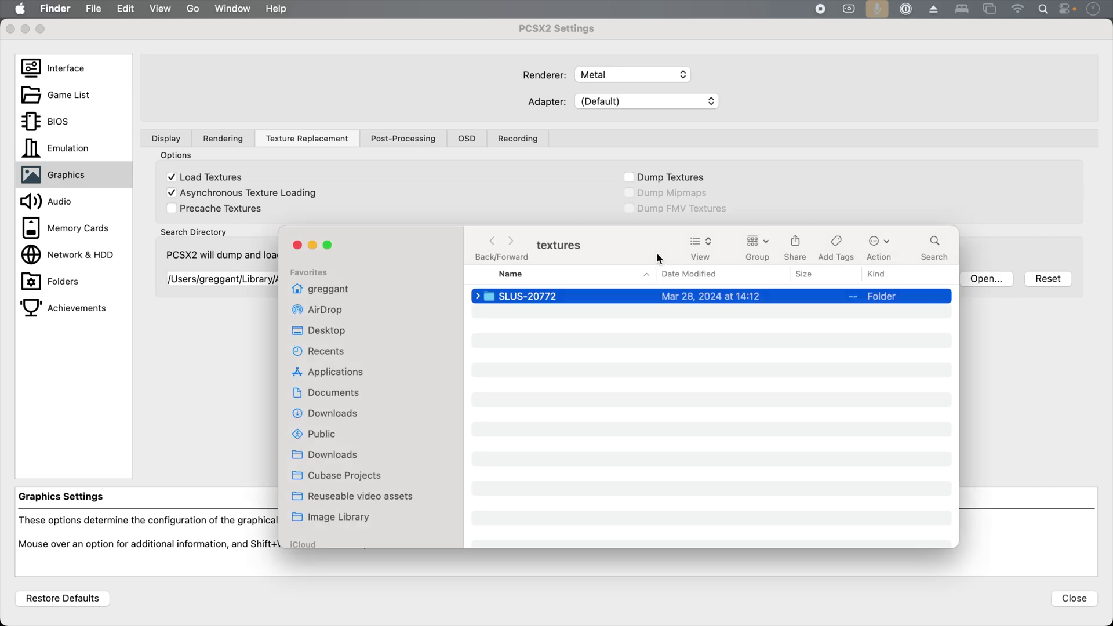
{"action": "left_click", "coordinate": [298, 245]}
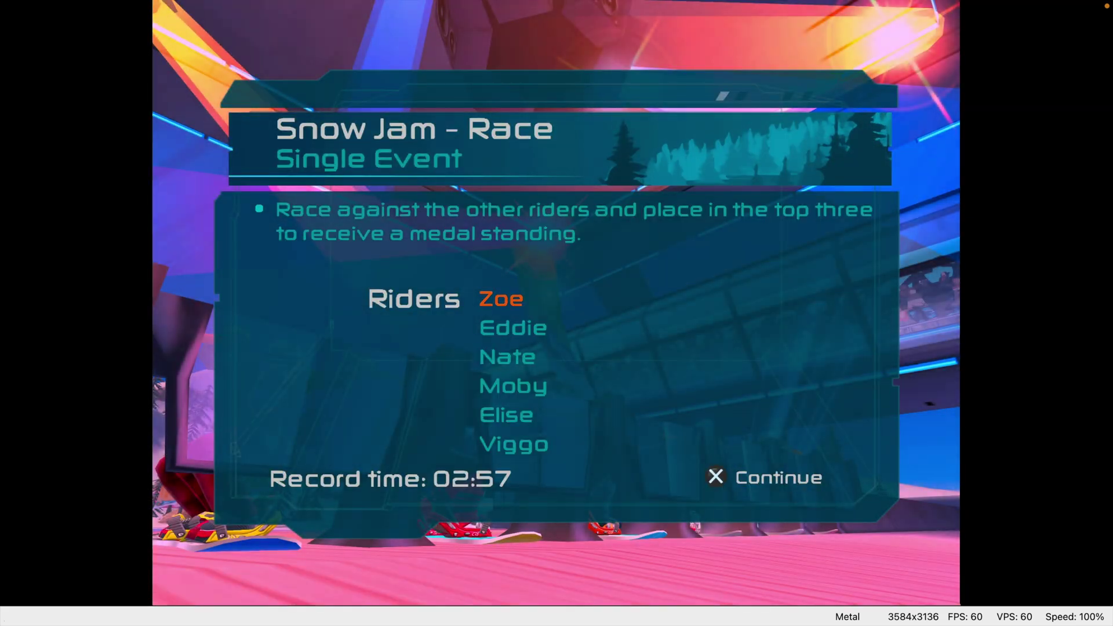
Continue into the Snow Jam race in SSX 3 to view the replacement textures
{"action": "key", "text": "Return"}
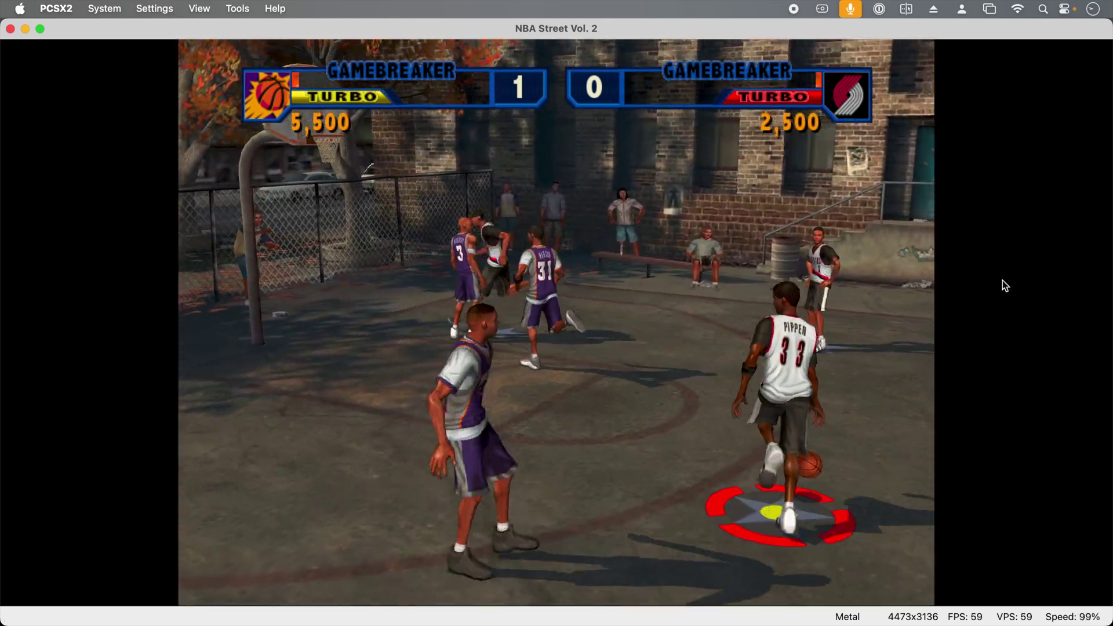
Pause NBA Street Vol. 2 and save its state to Save Slot 1
{"action": "key", "text": "space"}
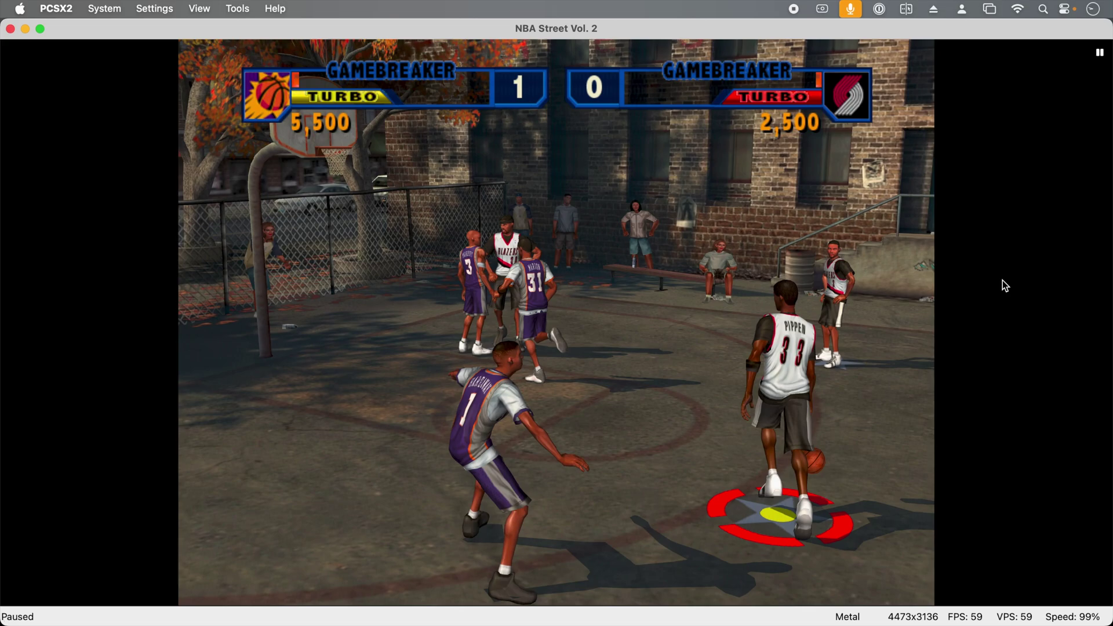
{"action": "left_click", "coordinate": [105, 8]}
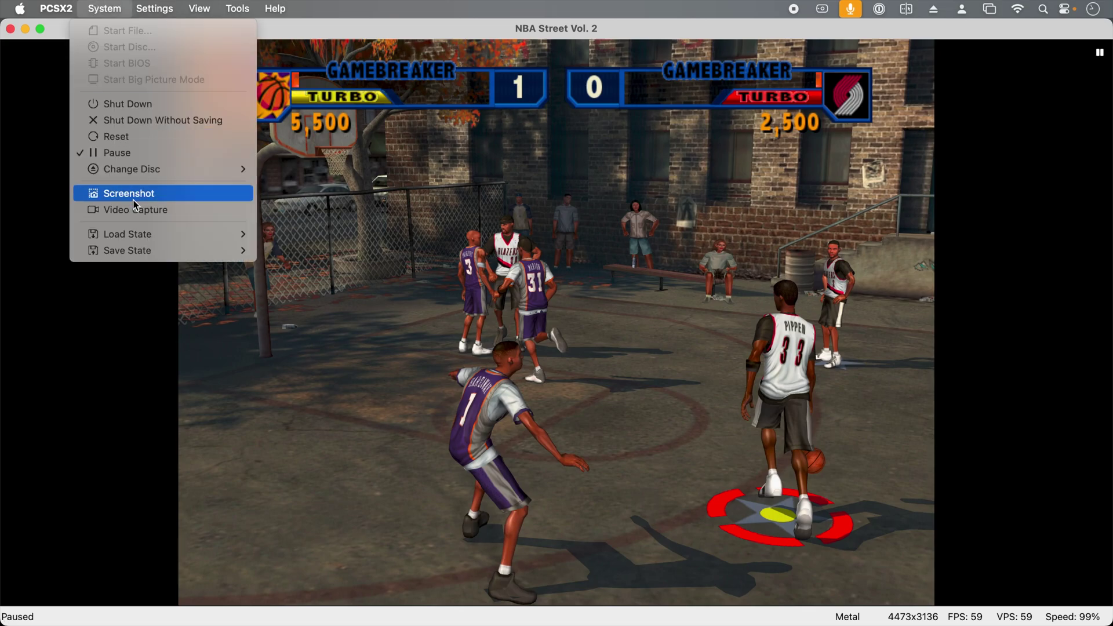
{"action": "mouse_move", "coordinate": [139, 251]}
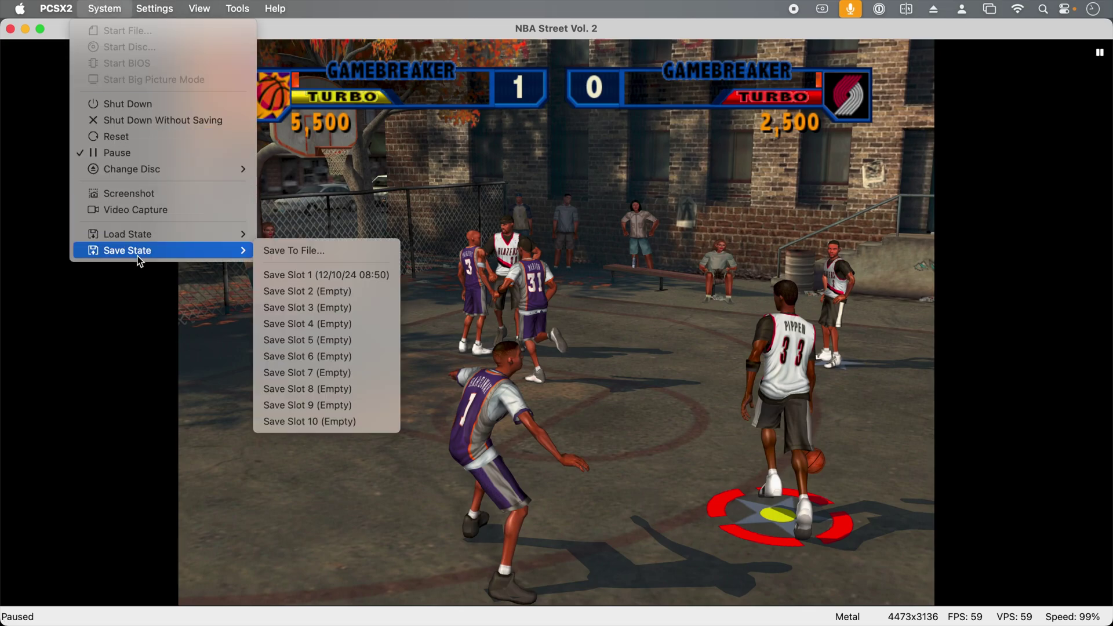
{"action": "left_click", "coordinate": [301, 275]}
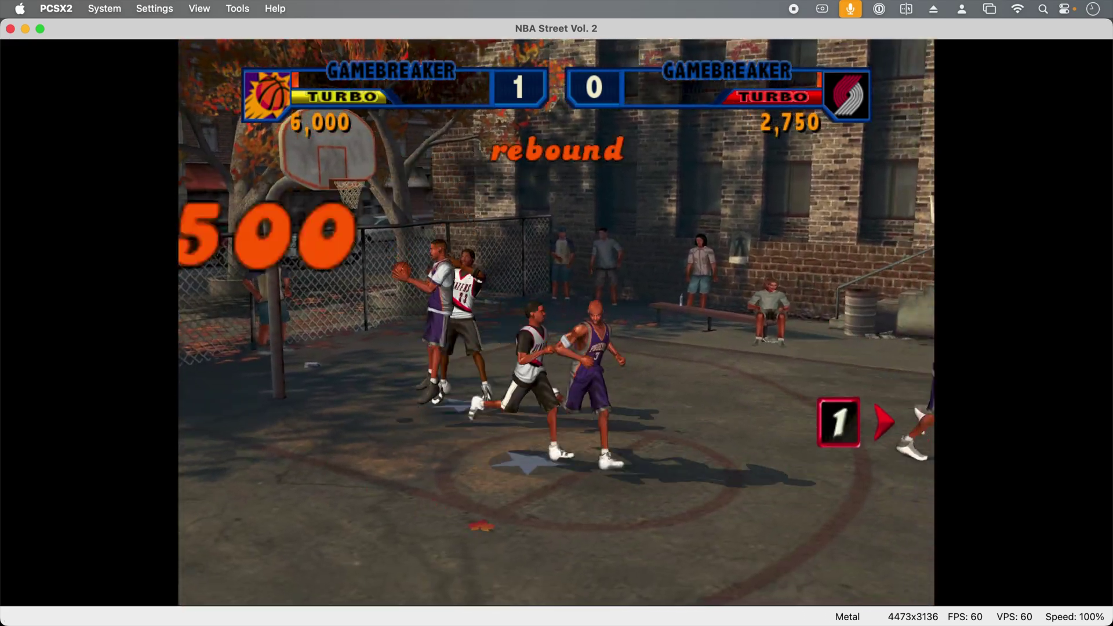
Load the NBA Street Vol. 2 save state from Slot 1
{"action": "left_click", "coordinate": [110, 8]}
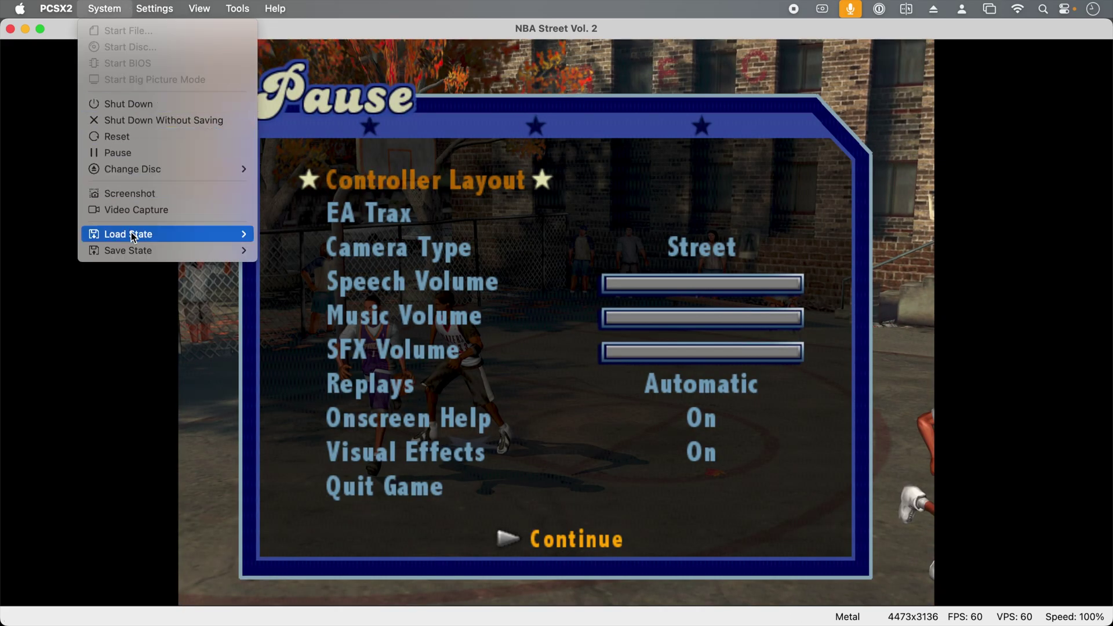
{"action": "mouse_move", "coordinate": [133, 235]}
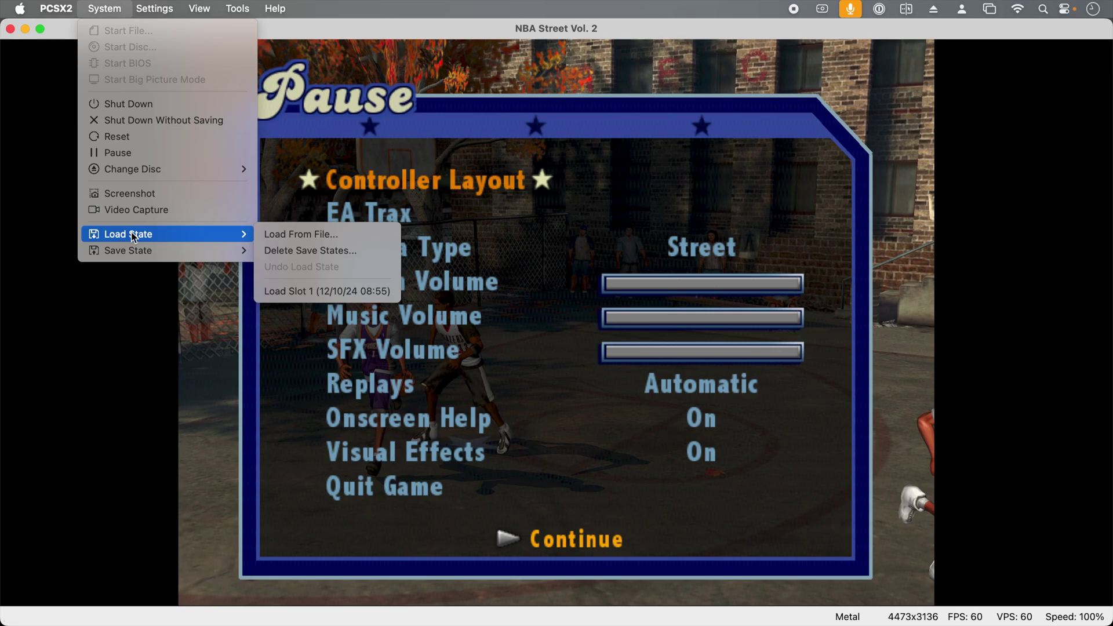
{"action": "left_click", "coordinate": [336, 289]}
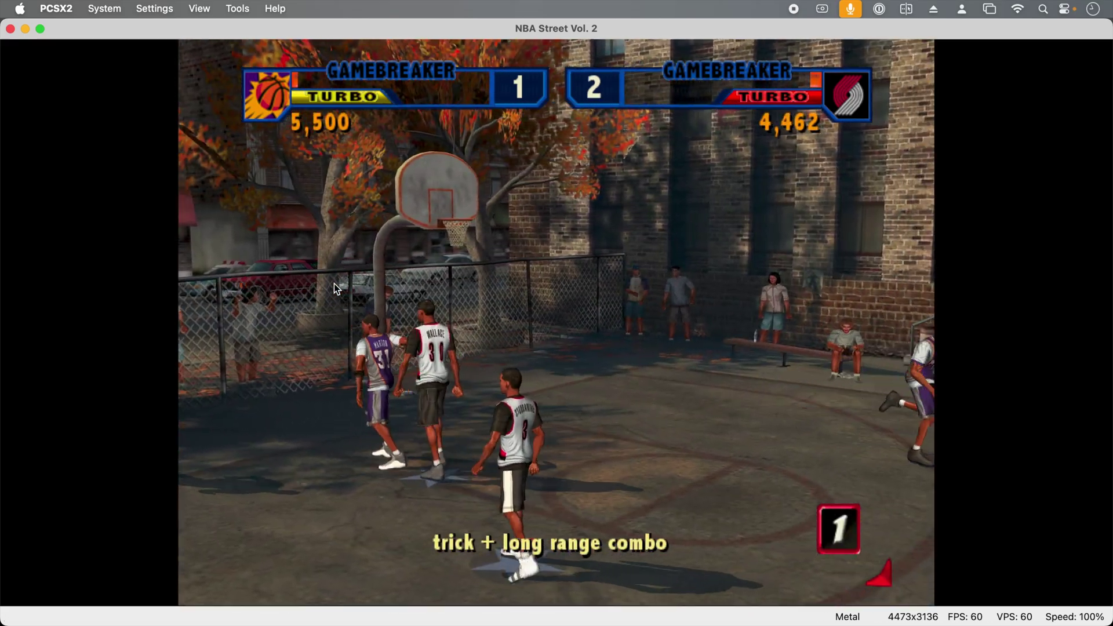
Pause the match and shut down the virtual machine with Save State For Resume toggled in the confirmation
{"action": "key", "text": "Return"}
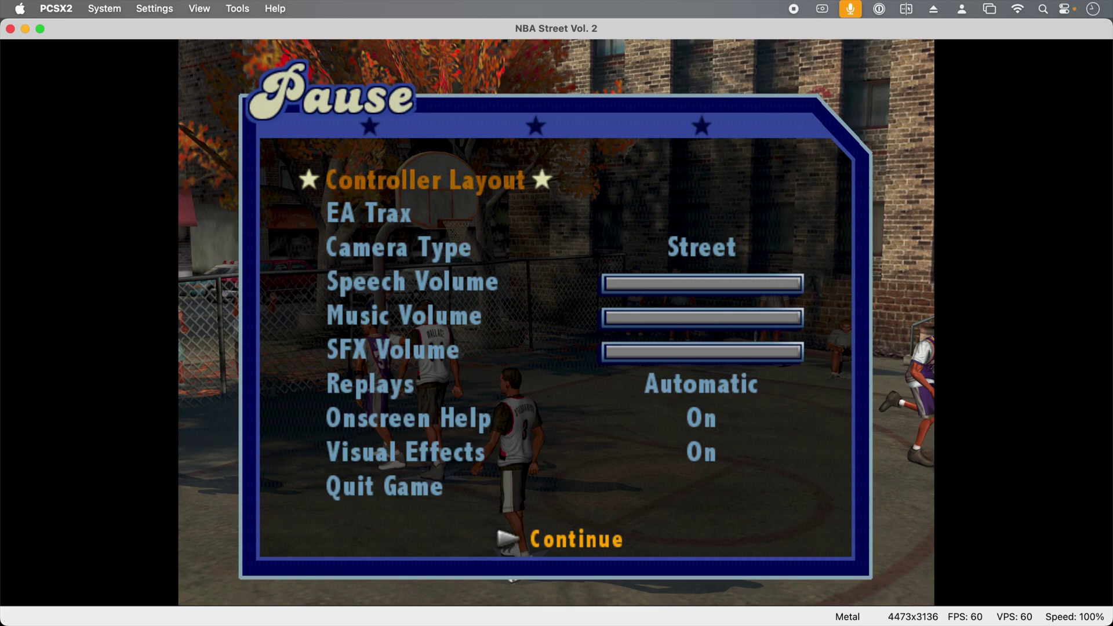
{"action": "left_click", "coordinate": [11, 29]}
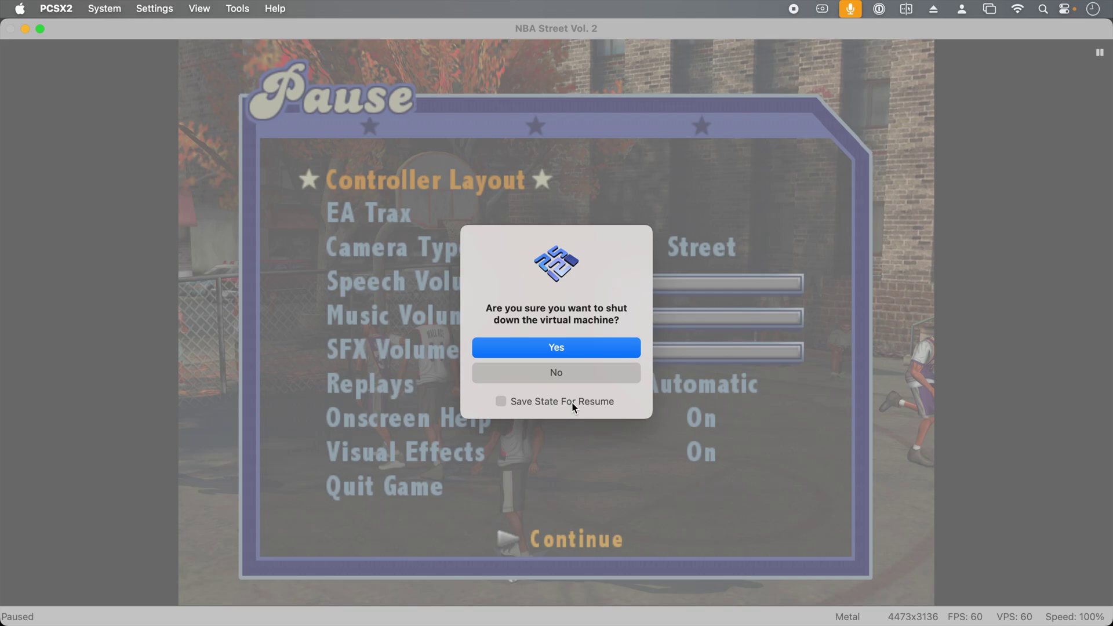
{"action": "left_click", "coordinate": [595, 406]}
{"action": "left_click", "coordinate": [598, 350]}
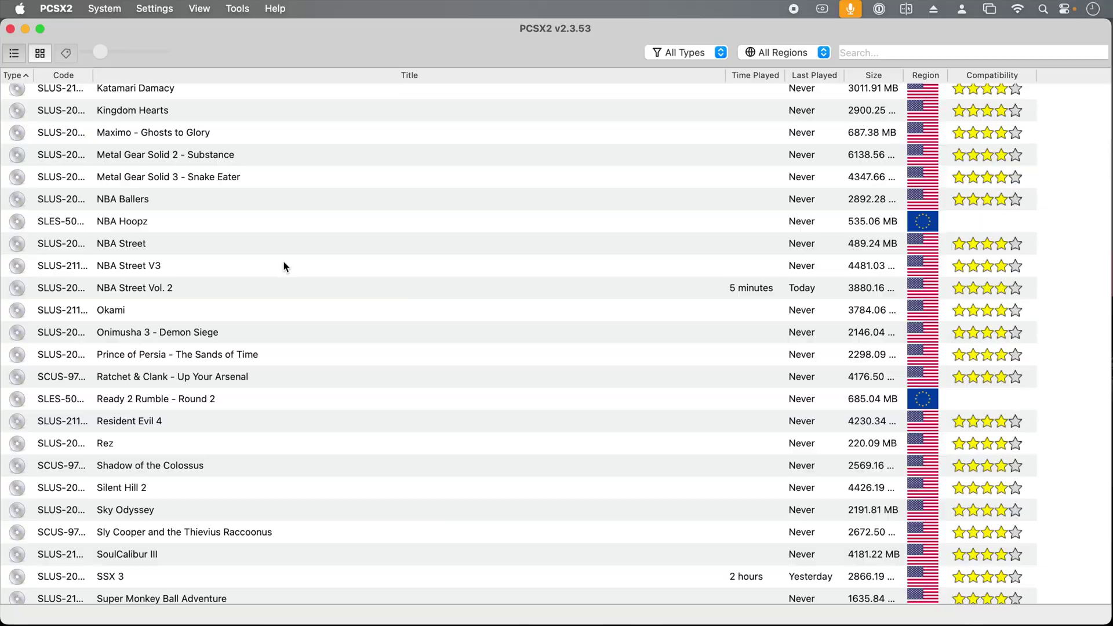
Launch NBA Street Vol. 2 from the game list and load its resume save state
{"action": "left_click", "coordinate": [283, 266]}
{"action": "left_click", "coordinate": [280, 289]}
{"action": "double_click", "coordinate": [283, 287]}
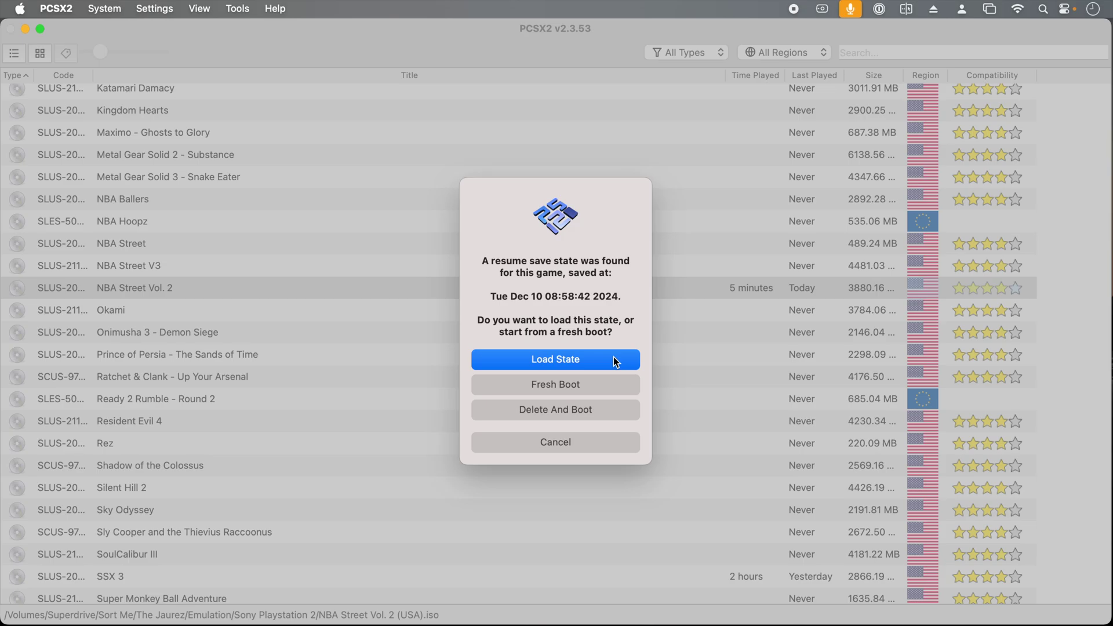
{"action": "left_click", "coordinate": [556, 360]}
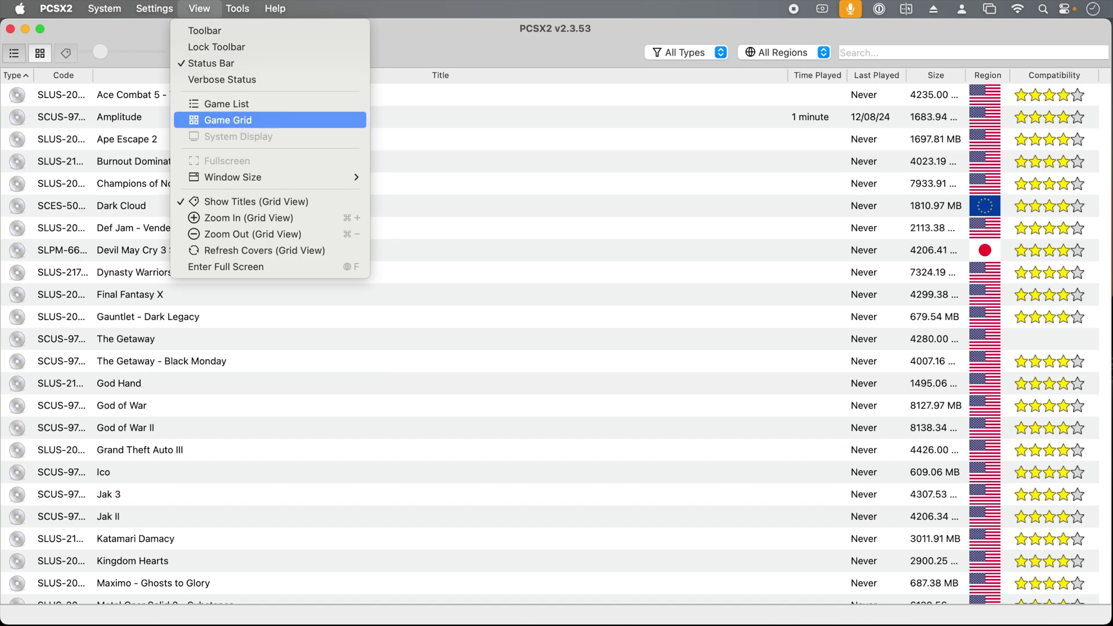
Switch the game library to the Game Grid view and open the cover downloader
{"action": "left_click", "coordinate": [267, 124]}
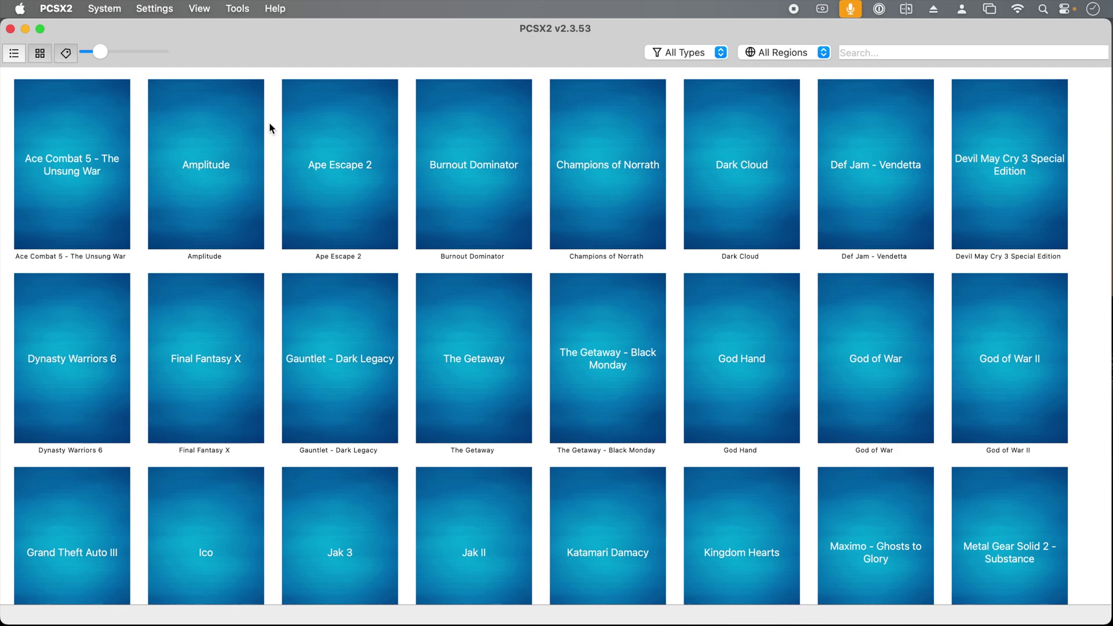
{"action": "left_click", "coordinate": [235, 8]}
{"action": "left_click", "coordinate": [251, 52]}
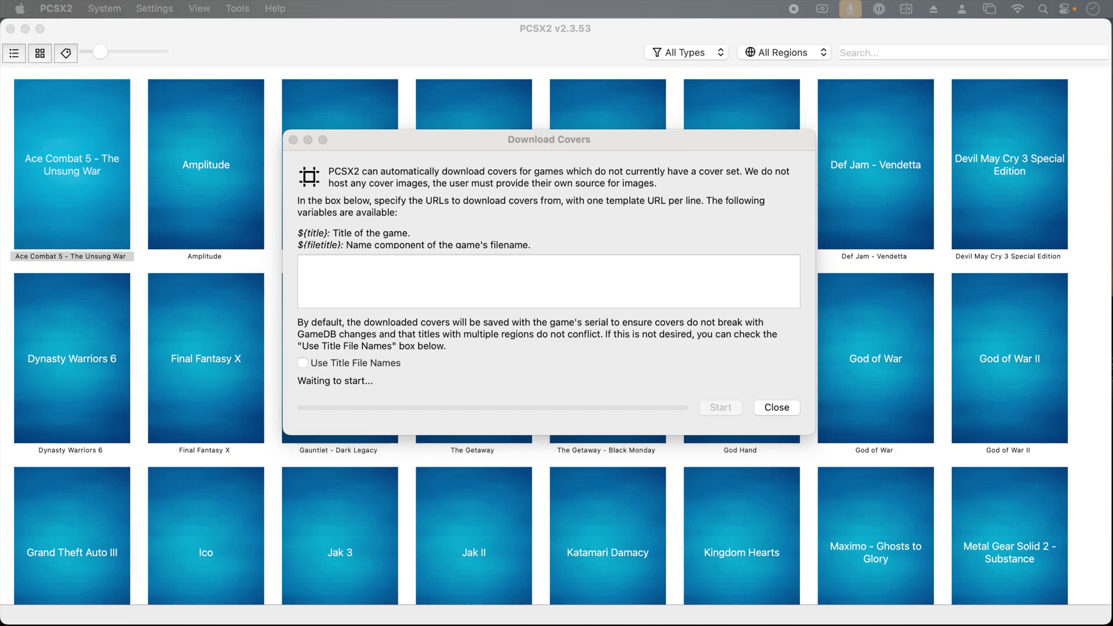
Switch to Firefox and copy the default covers URL from the xlenore/ps2-covers README
{"action": "key", "text": "super+Tab"}
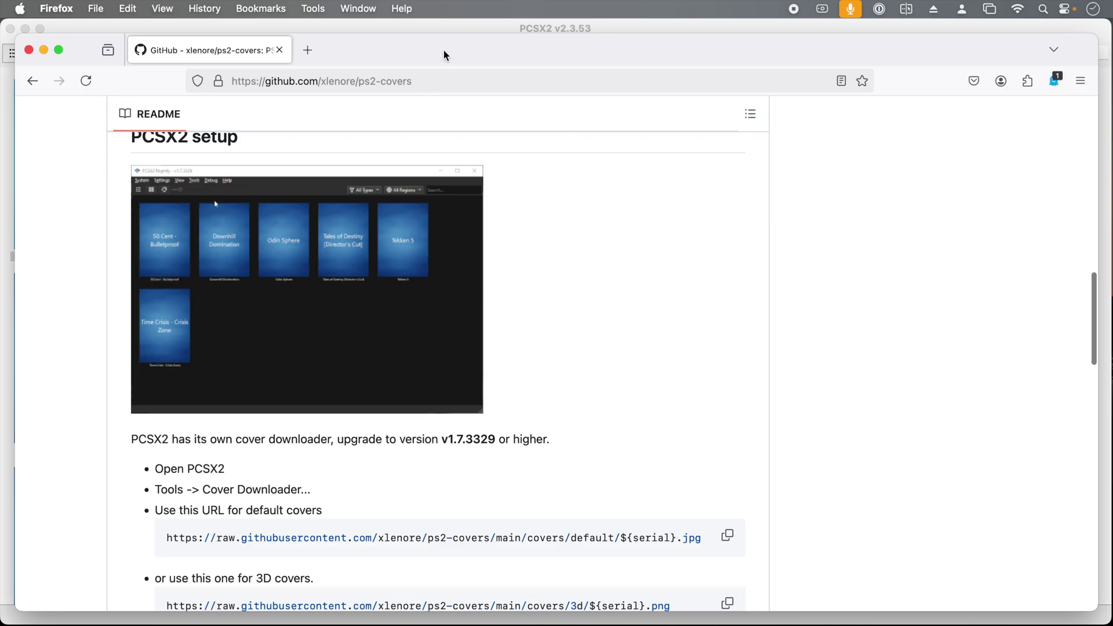
{"action": "left_click_drag", "start_coordinate": [444, 50], "coordinate": [429, 35]}
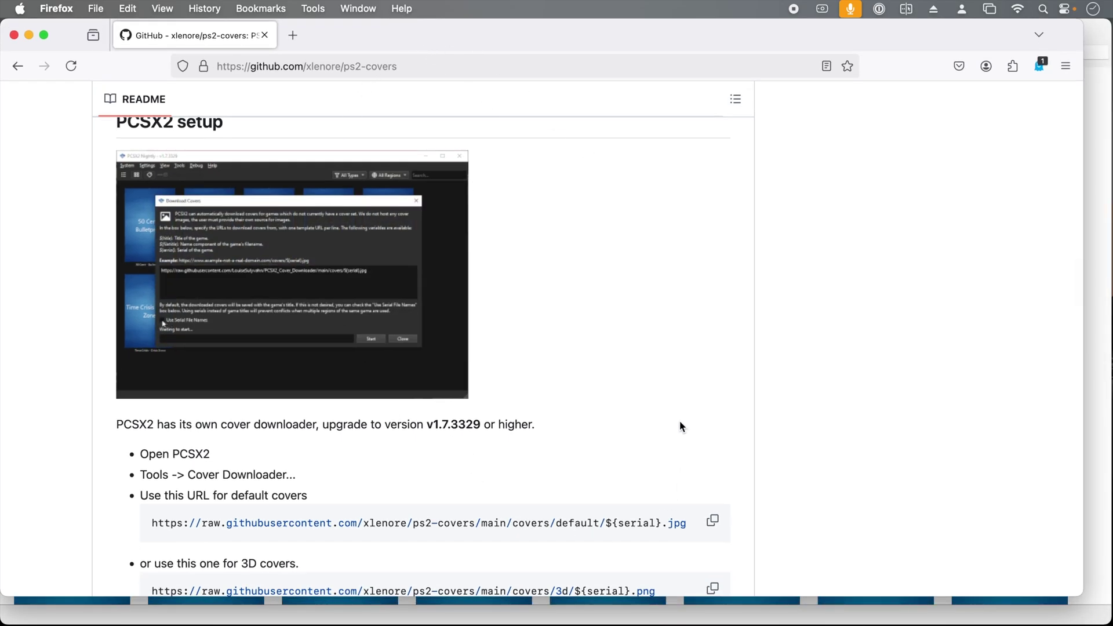
{"action": "scroll", "coordinate": [679, 423], "scroll_direction": "down", "scroll_amount": 5}
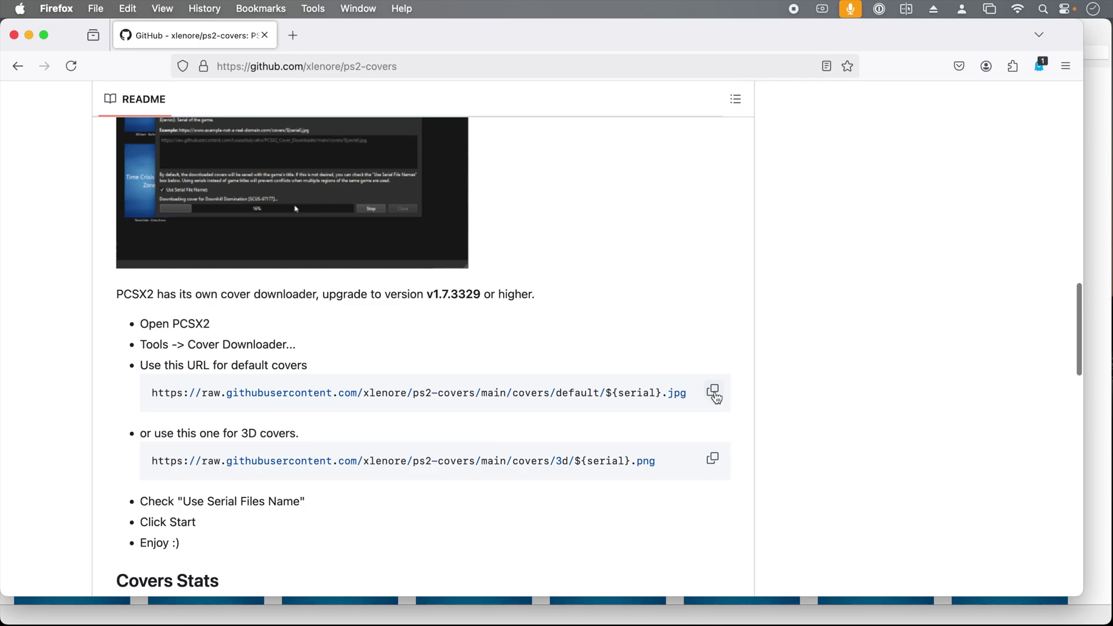
{"action": "left_click", "coordinate": [715, 395]}
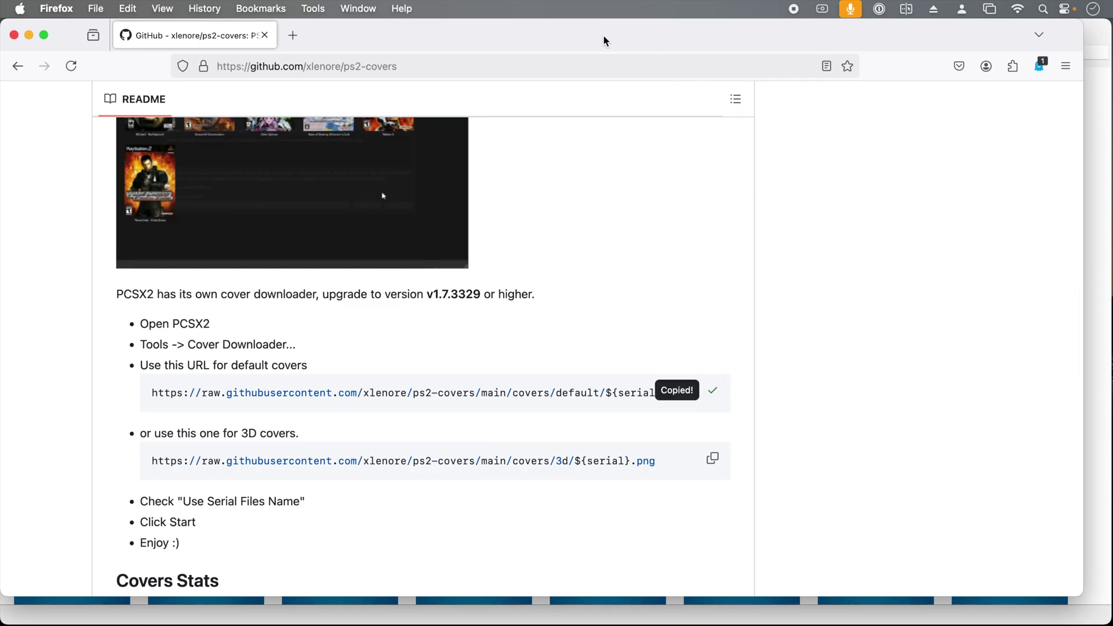
Paste the copied URL into PCSX2's Download Covers dialog, download the covers without title file names, and close the dialog
{"action": "left_click_drag", "start_coordinate": [652, 43], "coordinate": [661, 330]}
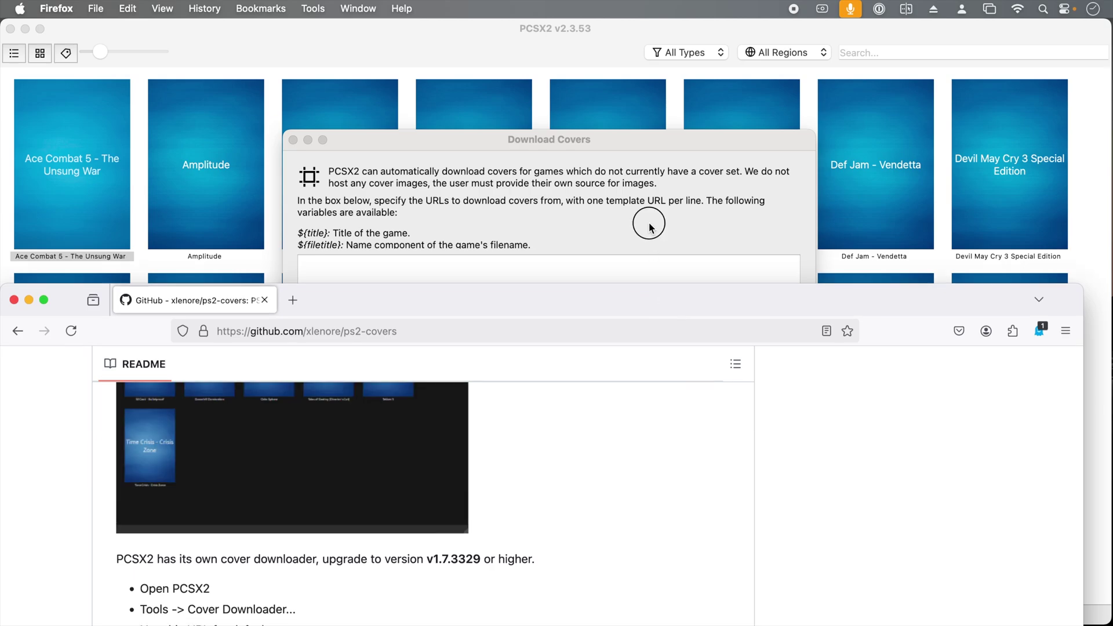
{"action": "left_click", "coordinate": [540, 281]}
{"action": "key", "text": "super+v"}
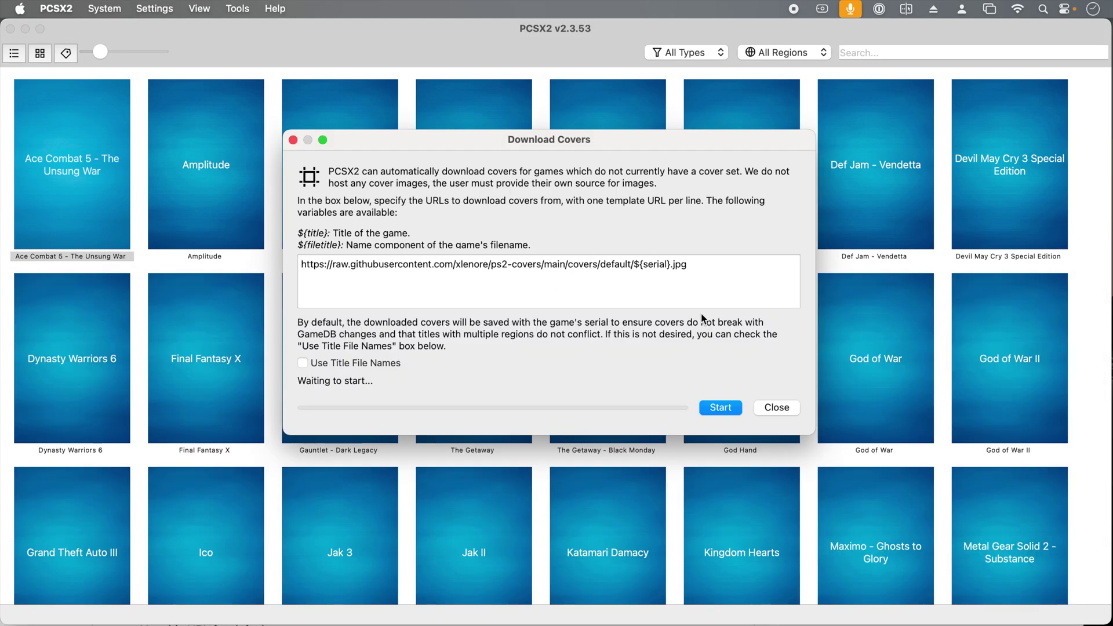
{"action": "left_click", "coordinate": [730, 409]}
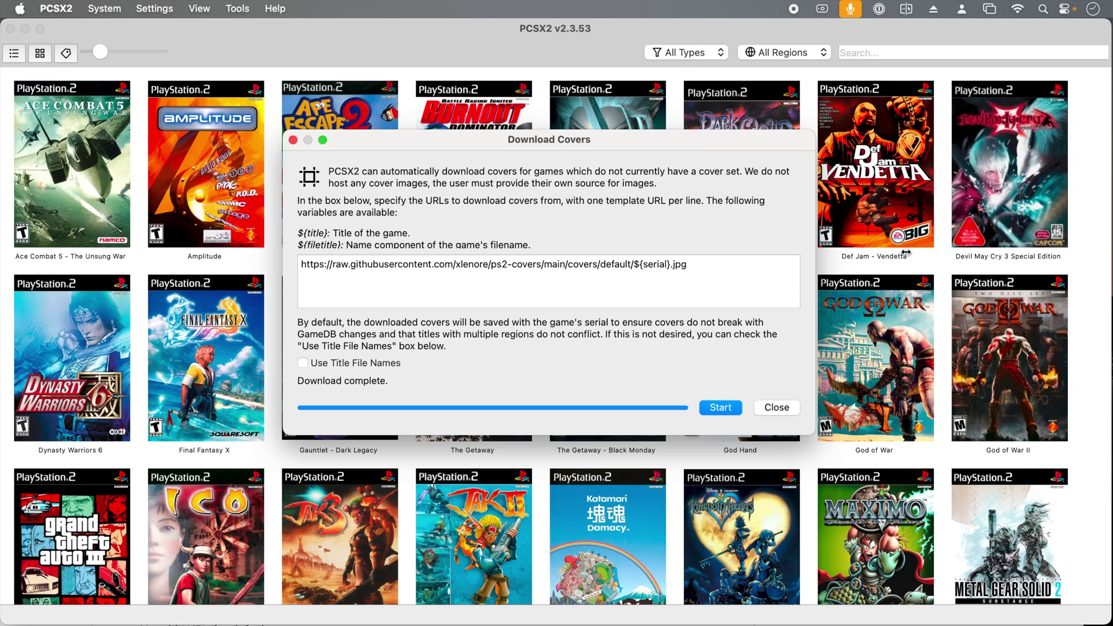
{"action": "left_click", "coordinate": [780, 407]}
Zoom out the cover grid and show the main toolbar
{"action": "key", "text": "super+minus"}
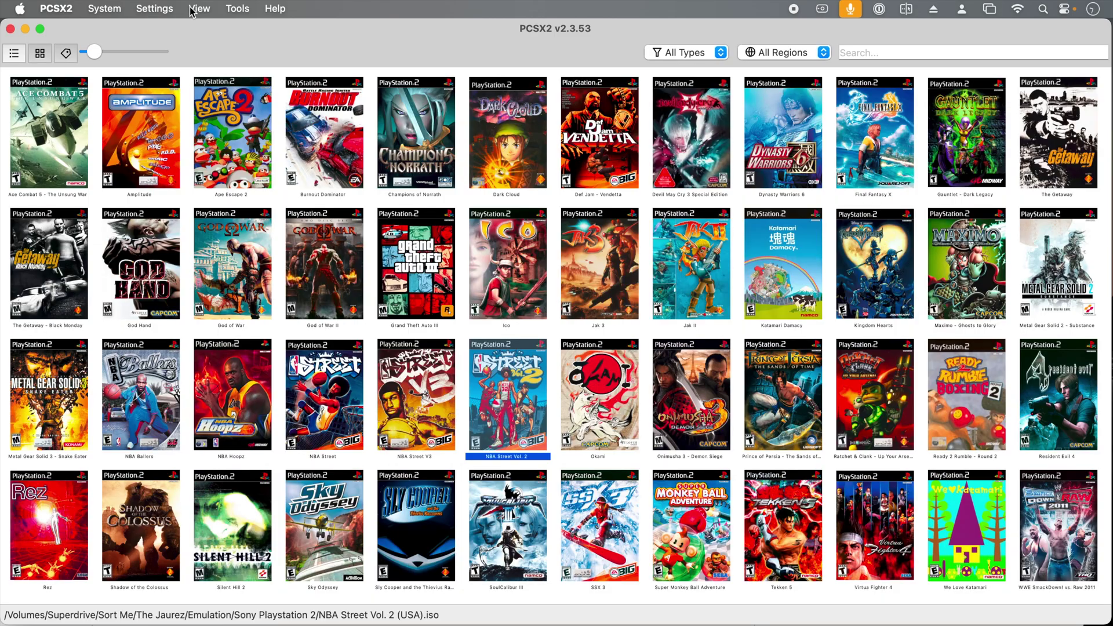
{"action": "left_click", "coordinate": [199, 9]}
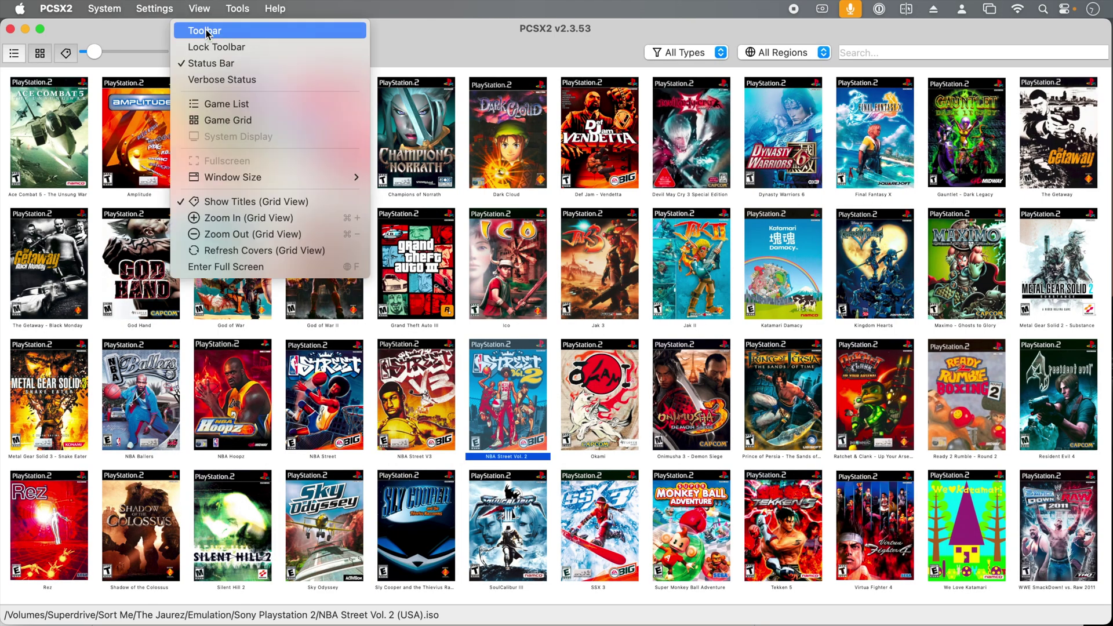
{"action": "left_click", "coordinate": [206, 32]}
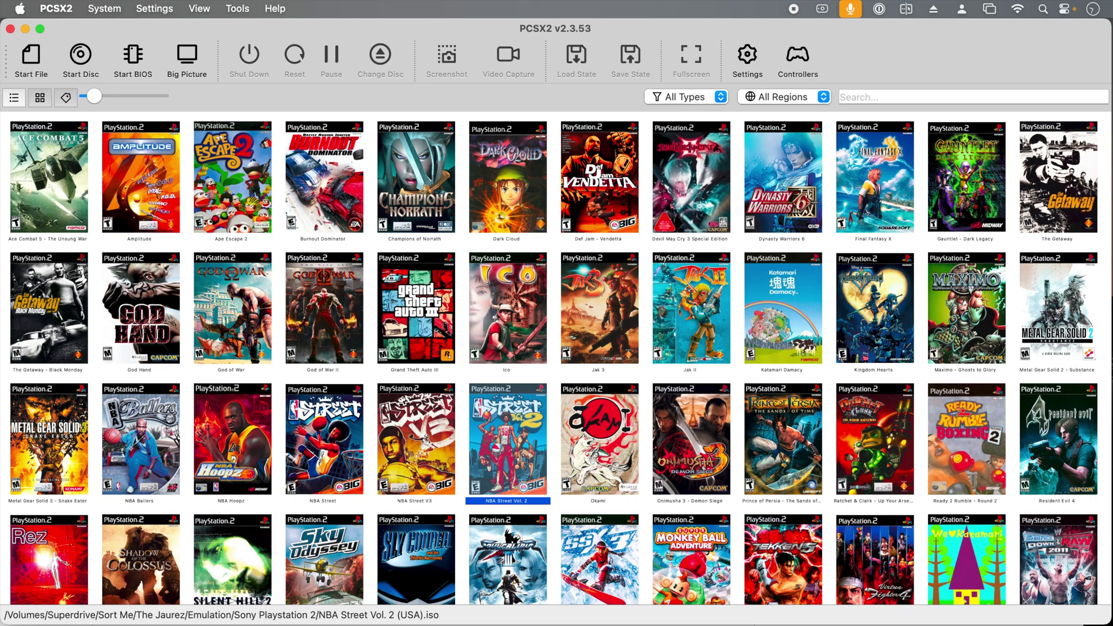
Start the PS2 BIOS without a game
{"action": "left_click", "coordinate": [118, 8]}
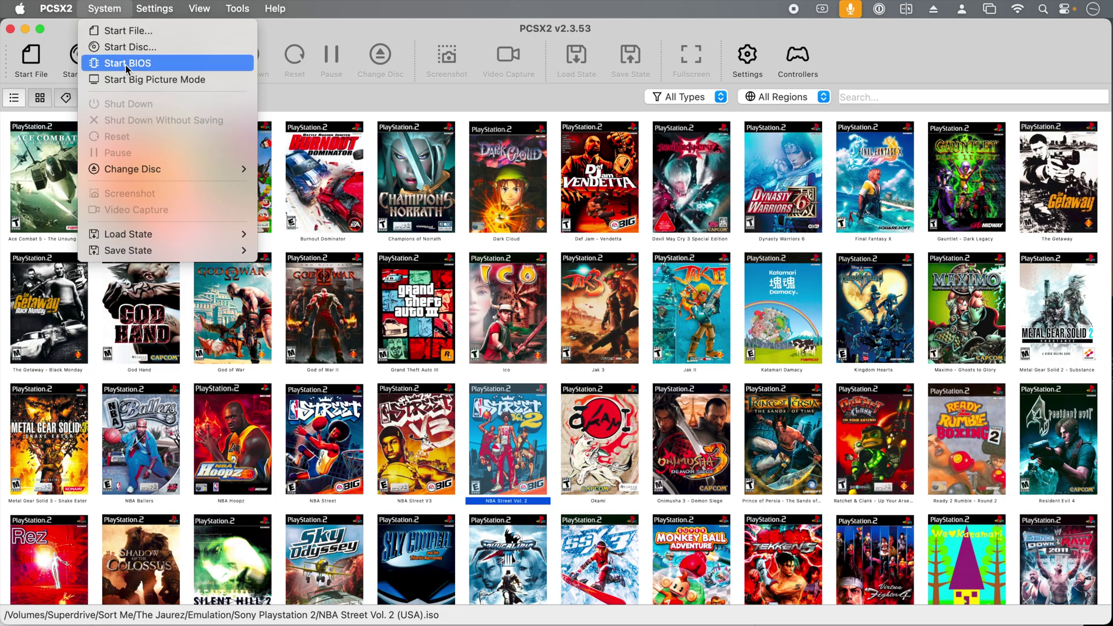
{"action": "left_click", "coordinate": [109, 7]}
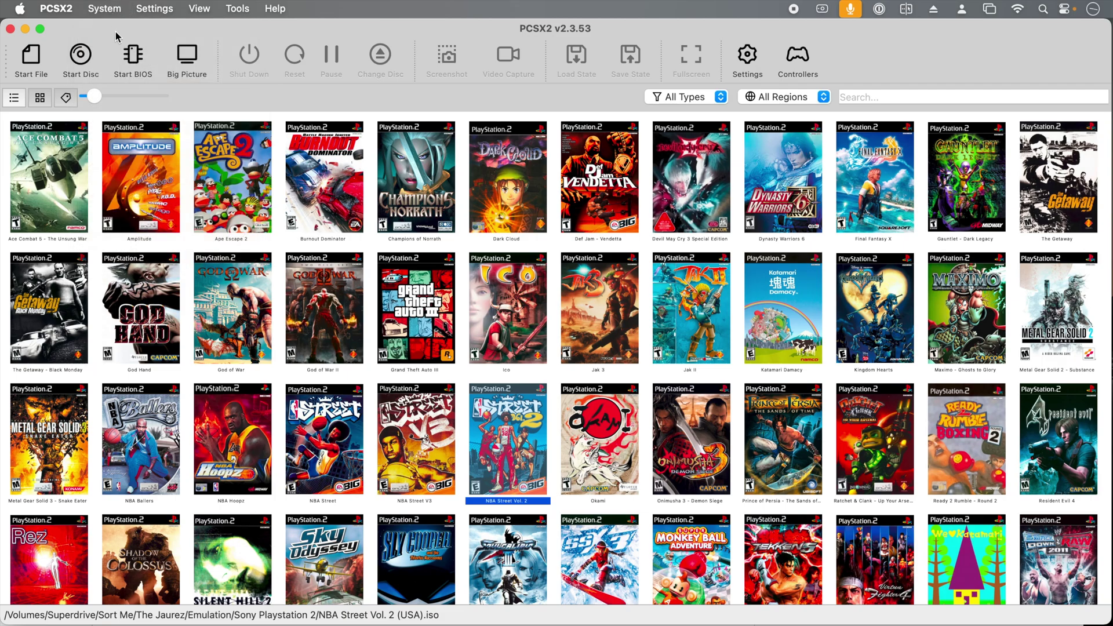
{"action": "left_click", "coordinate": [134, 62]}
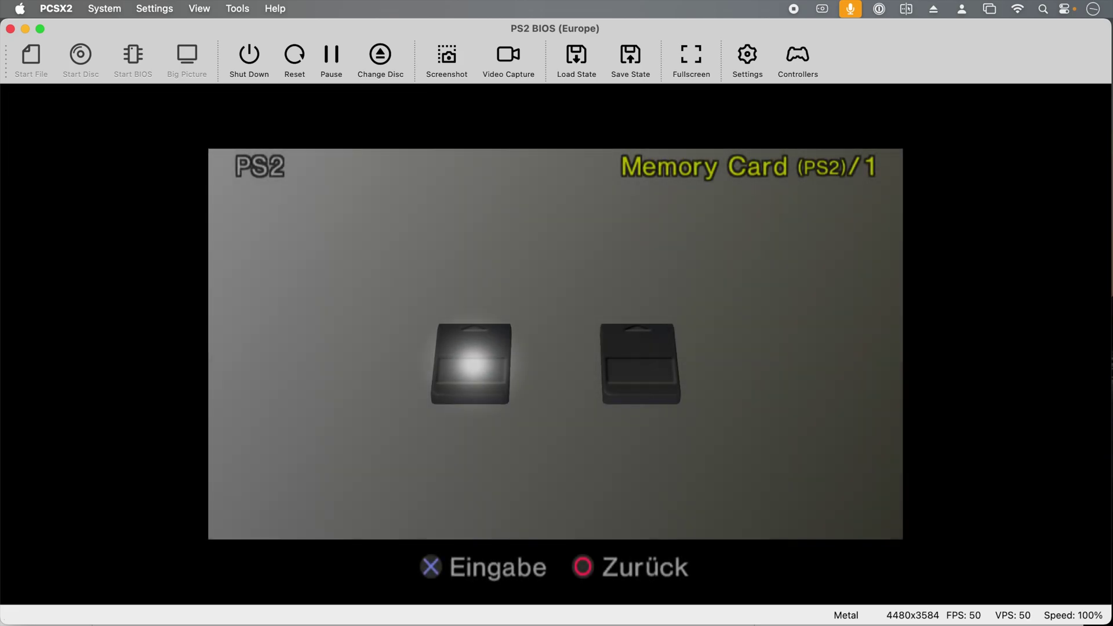
Select Memory Card (PS2)/1 in the BIOS browser and answer Ja to format it
{"action": "key", "text": "Right"}
{"action": "key", "text": "Left"}
{"action": "key", "text": "Right"}
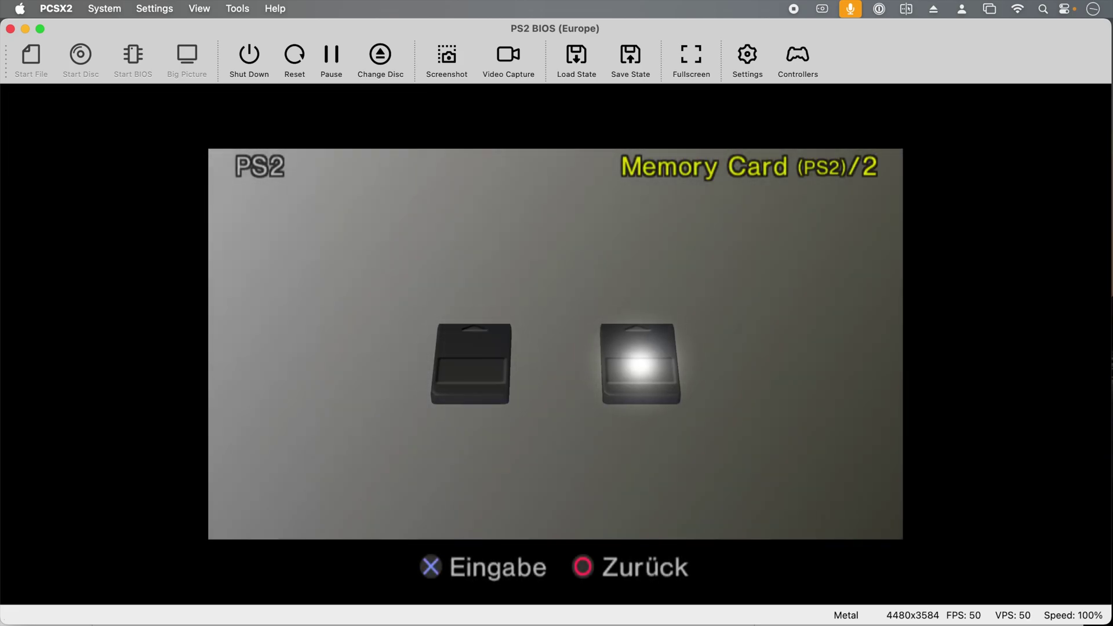
{"action": "key", "text": "Left"}
{"action": "key", "text": "k"}
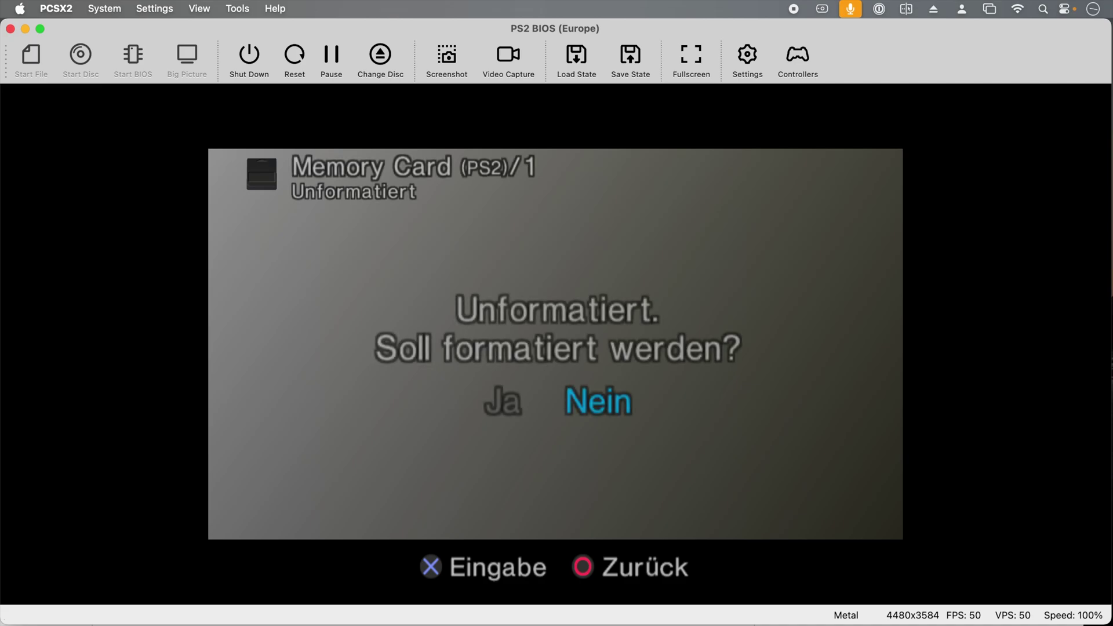
{"action": "key", "text": "Left"}
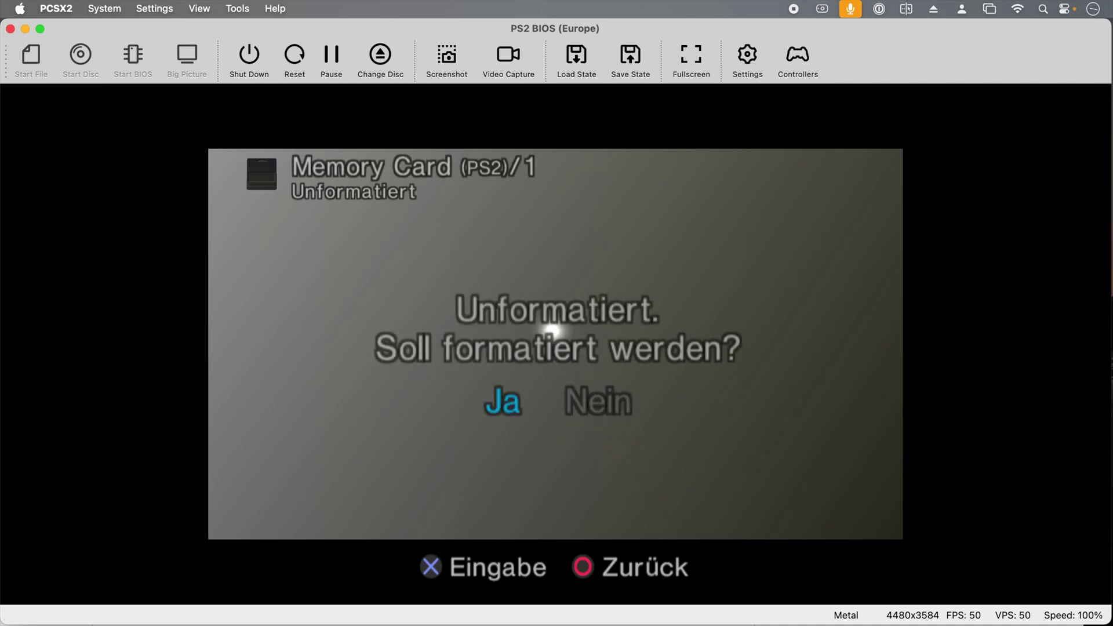
{"action": "key", "text": "k"}
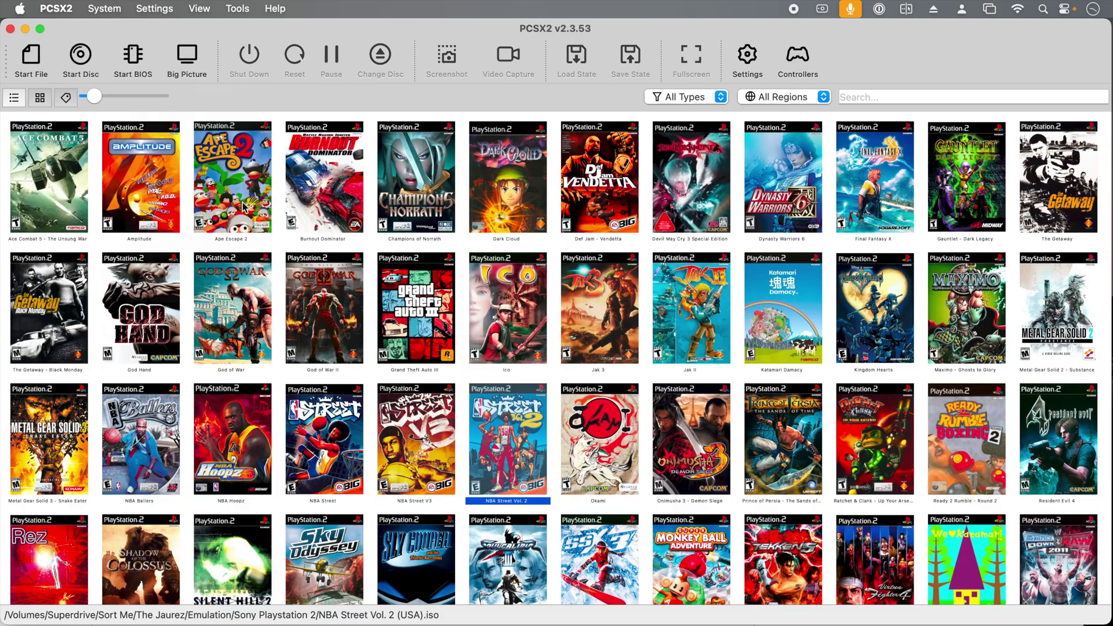
Open the controller settings and automatically map the Controller Port 1 DualShock 2 to SDL-0 (PS4 Controller)
{"action": "left_click", "coordinate": [797, 58]}
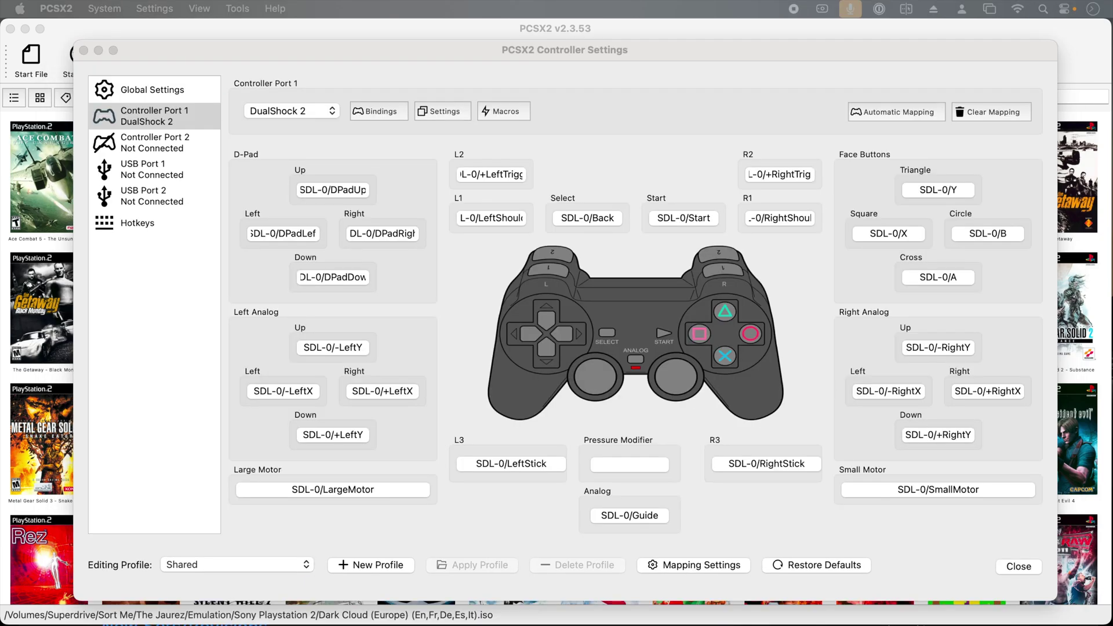
{"action": "left_click", "coordinate": [726, 72]}
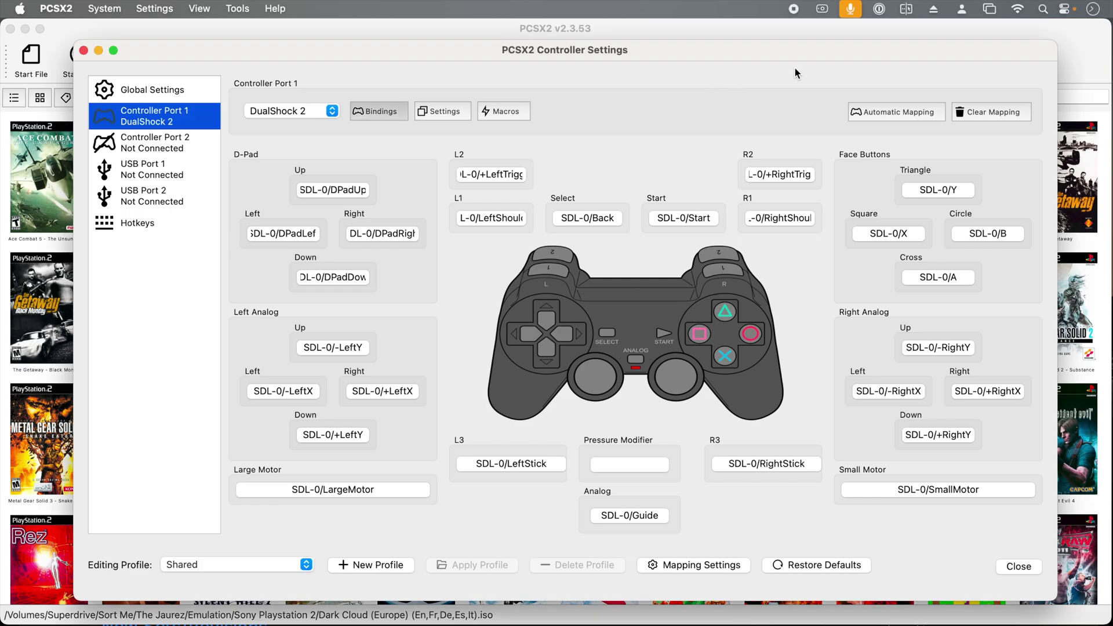
{"action": "left_click", "coordinate": [894, 111]}
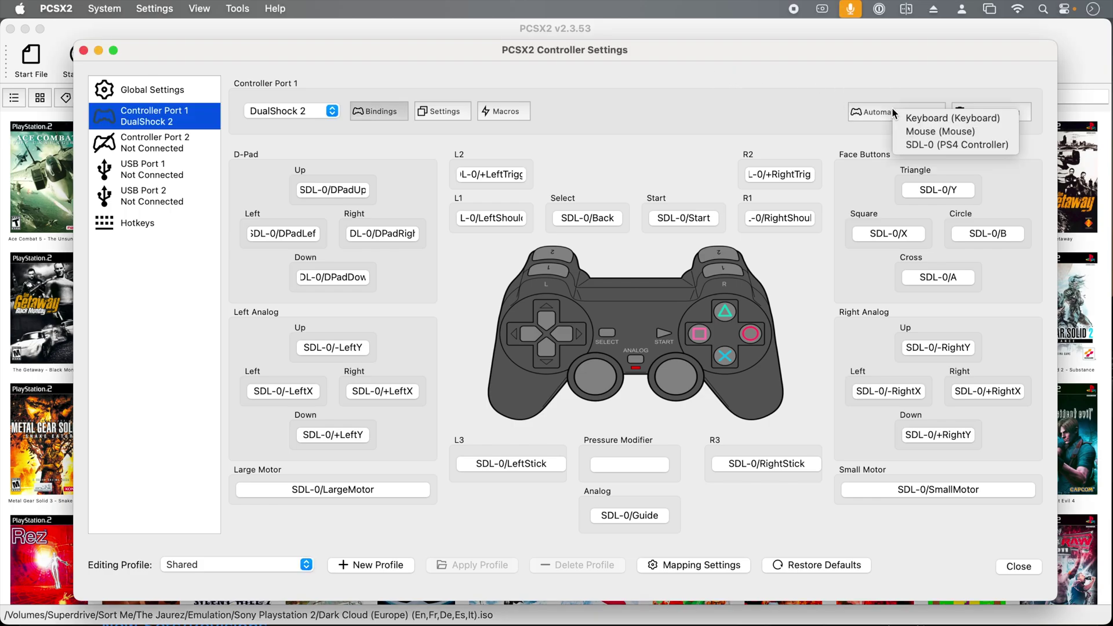
{"action": "left_click", "coordinate": [962, 149]}
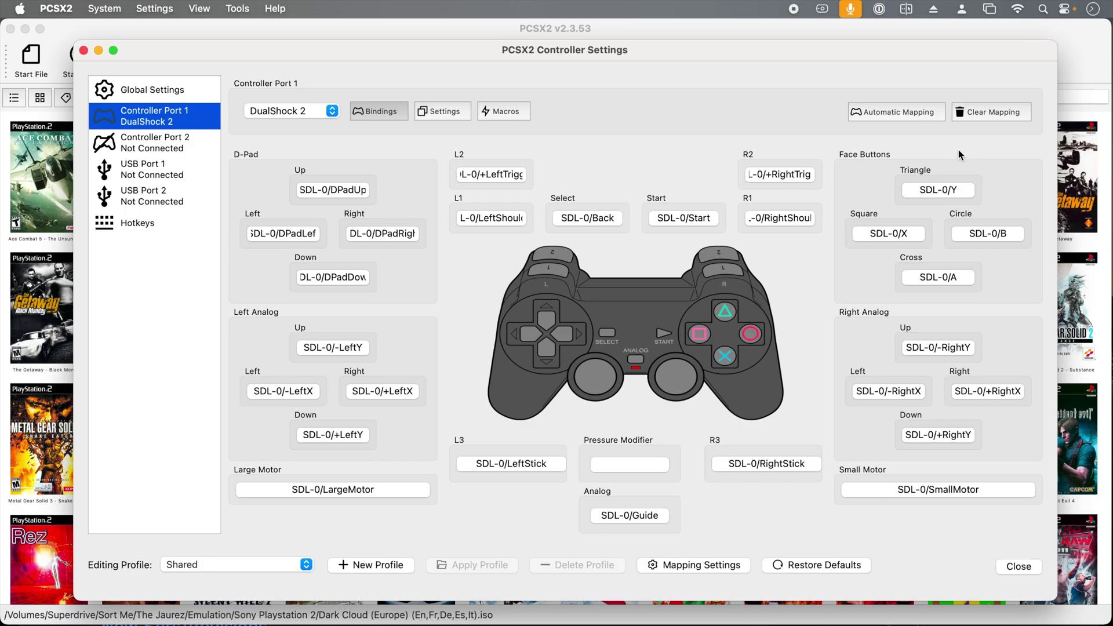
Clear all Controller Port 1 bindings and repeat the automatic mapping with SDL-0 (PS4 Controller)
{"action": "left_click", "coordinate": [985, 113]}
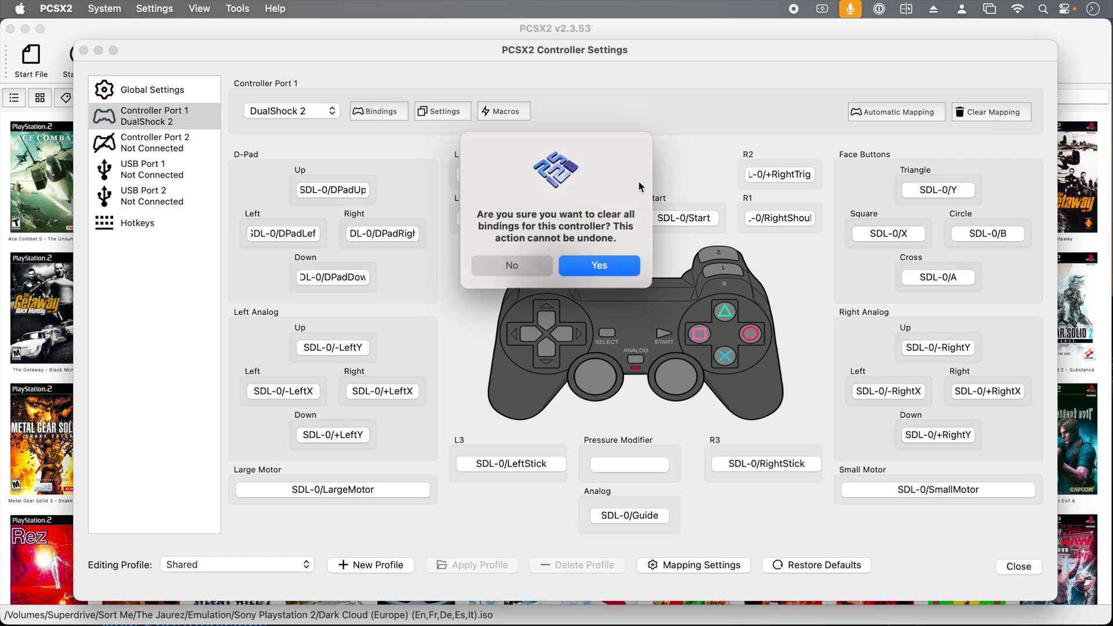
{"action": "left_click", "coordinate": [598, 268]}
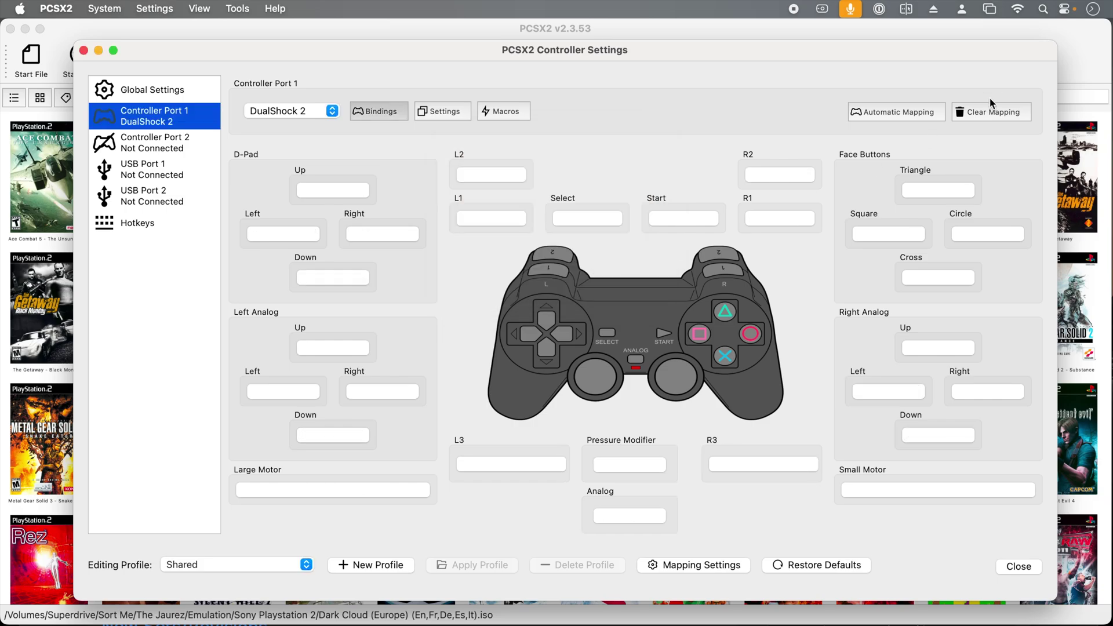
{"action": "left_click", "coordinate": [918, 113]}
{"action": "left_click", "coordinate": [1014, 150]}
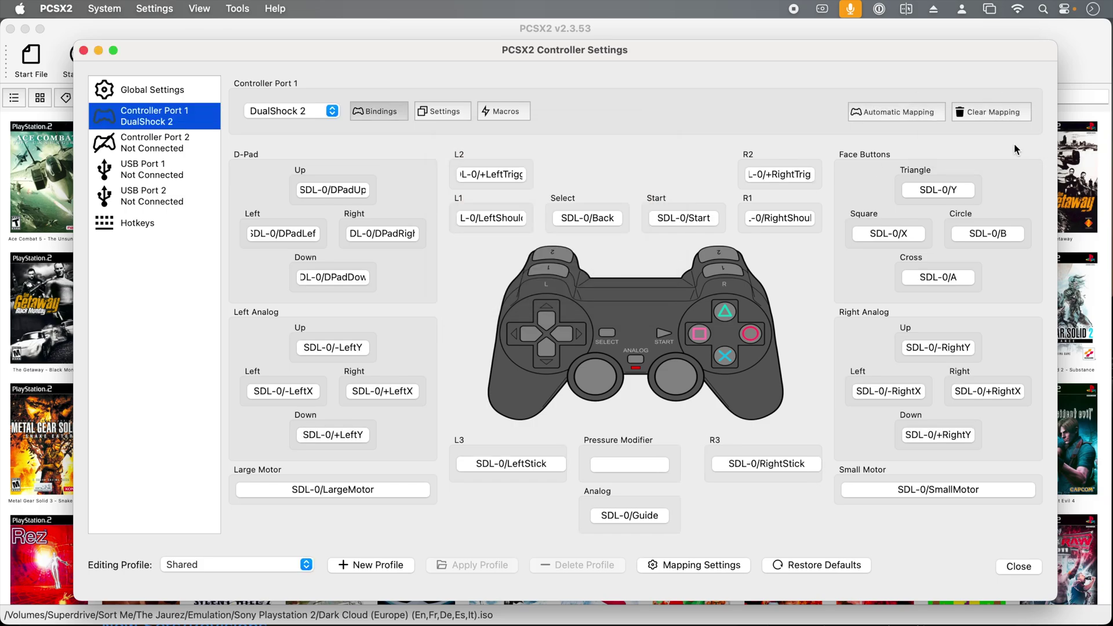
Clear the Controller Port 1 bindings and bind the D-Pad directions individually from the PS4 controller
{"action": "left_click", "coordinate": [999, 113]}
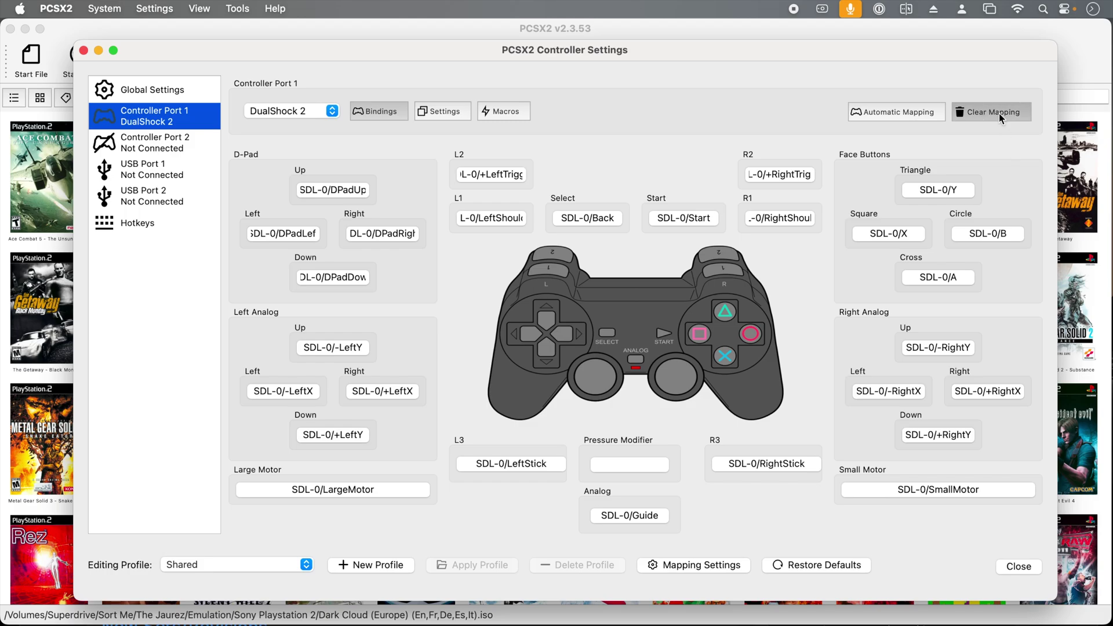
{"action": "left_click", "coordinate": [597, 268]}
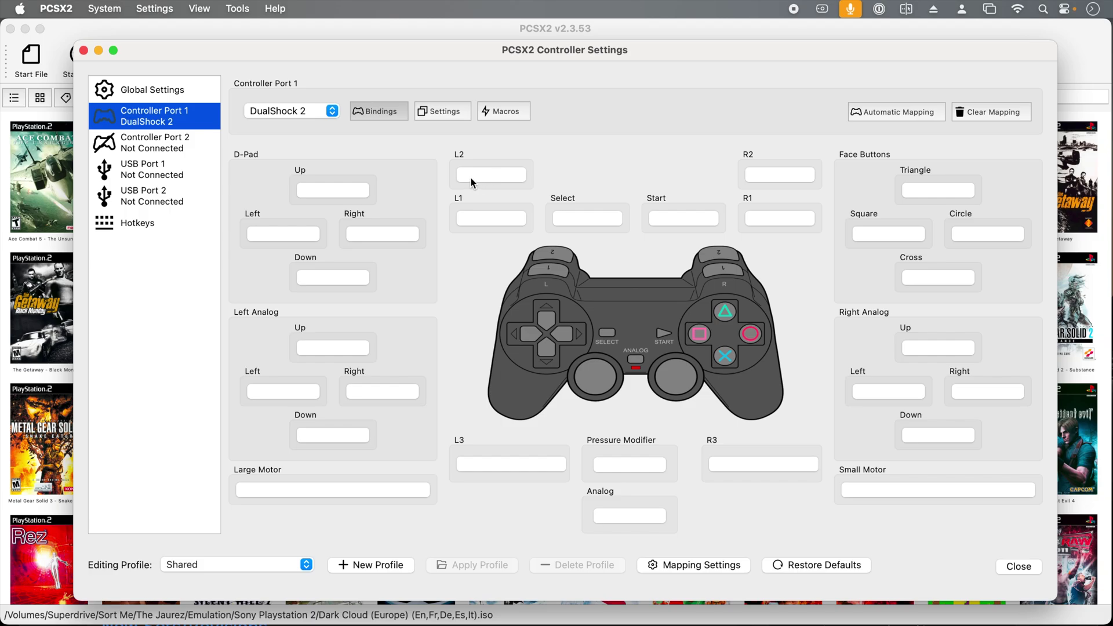
{"action": "left_click", "coordinate": [357, 192]}
{"action": "left_click", "coordinate": [317, 238]}
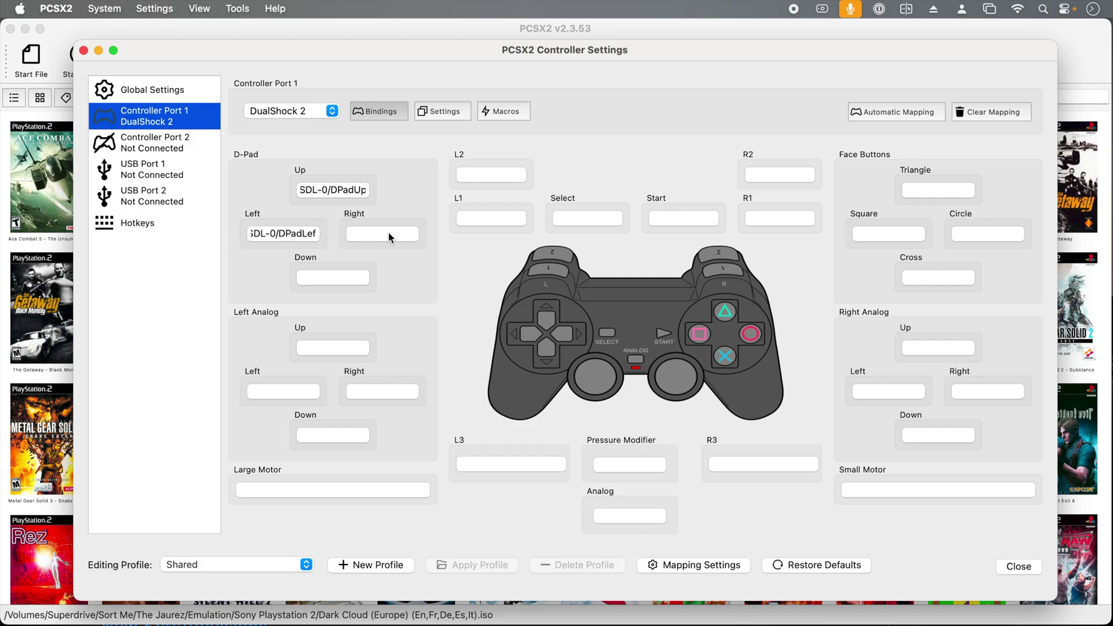
{"action": "left_click", "coordinate": [355, 281]}
Fill in all Controller Port 1 bindings automatically from SDL-0 (PS4 Controller)
{"action": "left_click", "coordinate": [897, 112]}
{"action": "left_click", "coordinate": [927, 153]}
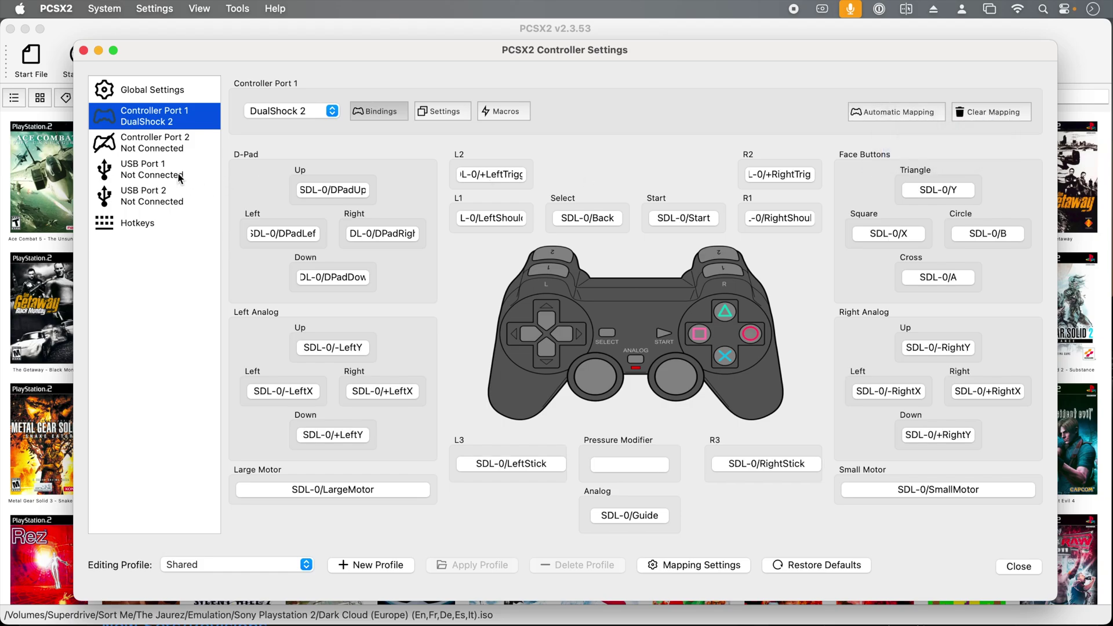
Set the USB Port 1 device to Webcam (EyeToy) and open its Video Device choices
{"action": "left_click", "coordinate": [180, 174]}
{"action": "left_click", "coordinate": [348, 111]}
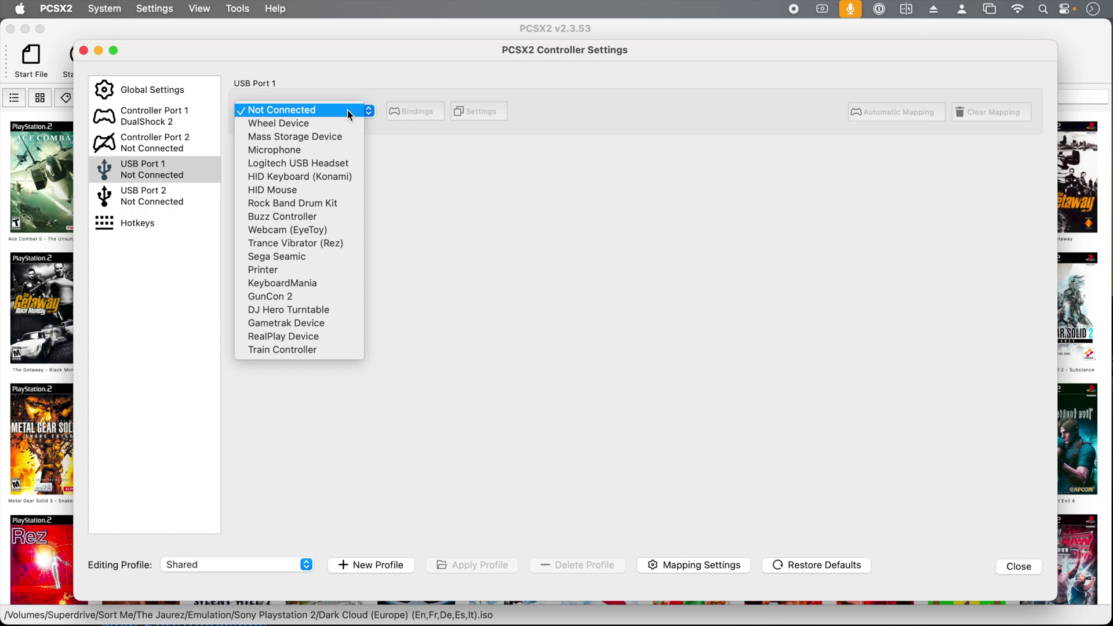
{"action": "left_click", "coordinate": [332, 230]}
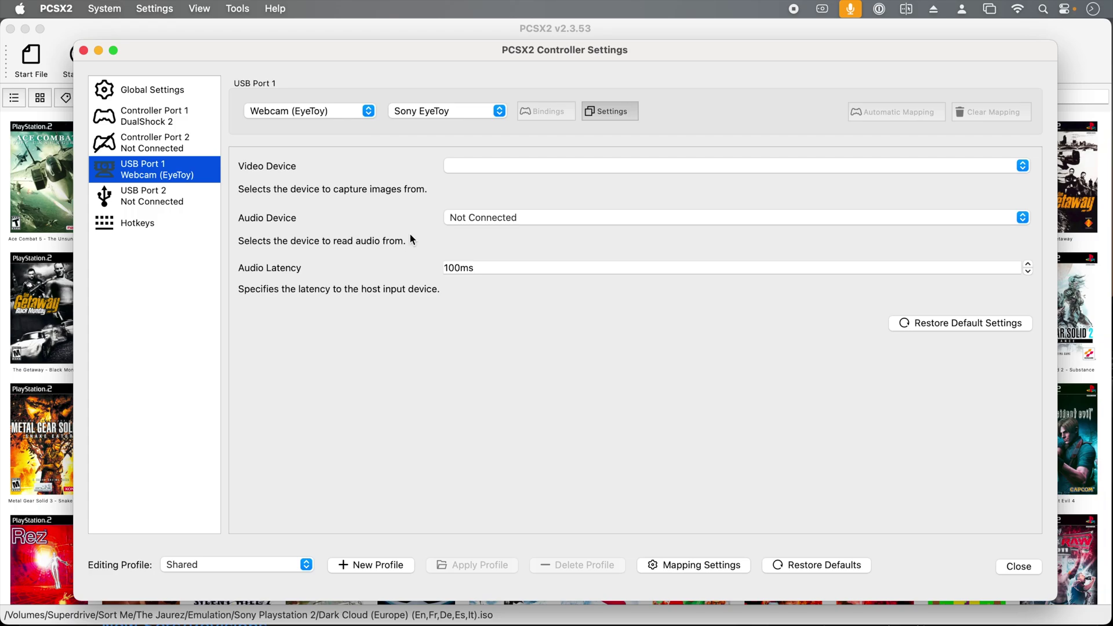
{"action": "left_click", "coordinate": [648, 164]}
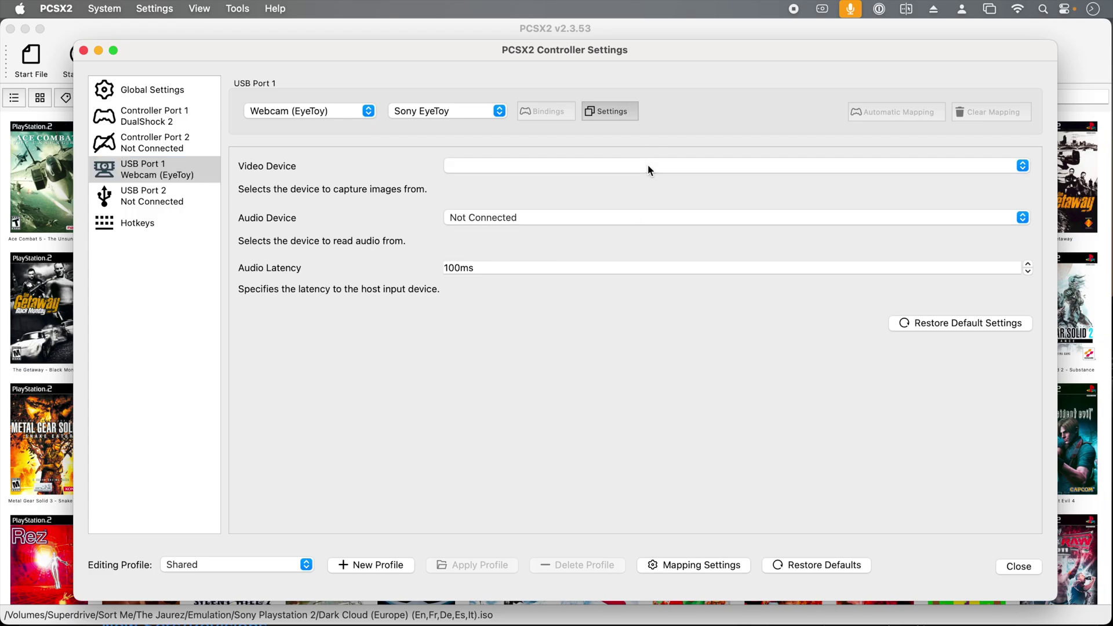
Close the controller settings and open The Getaway's PCSX2 Wiki page to examine its test configurations for Windows, Linux and macOS
{"action": "left_click", "coordinate": [1028, 167]}
{"action": "key", "text": "Escape"}
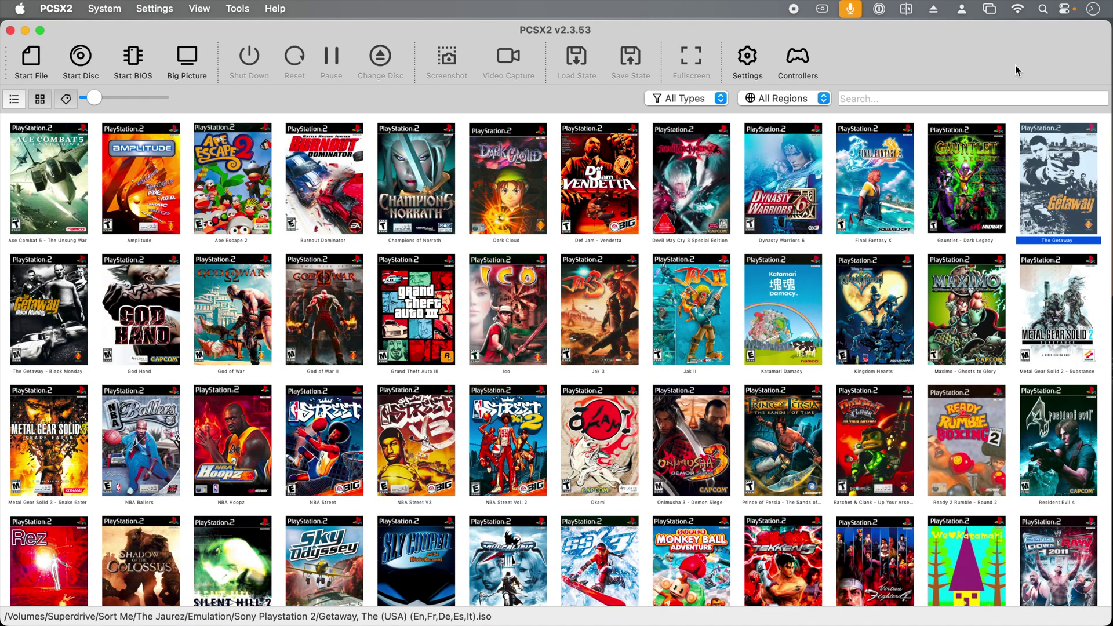
{"action": "right_click", "coordinate": [1051, 175]}
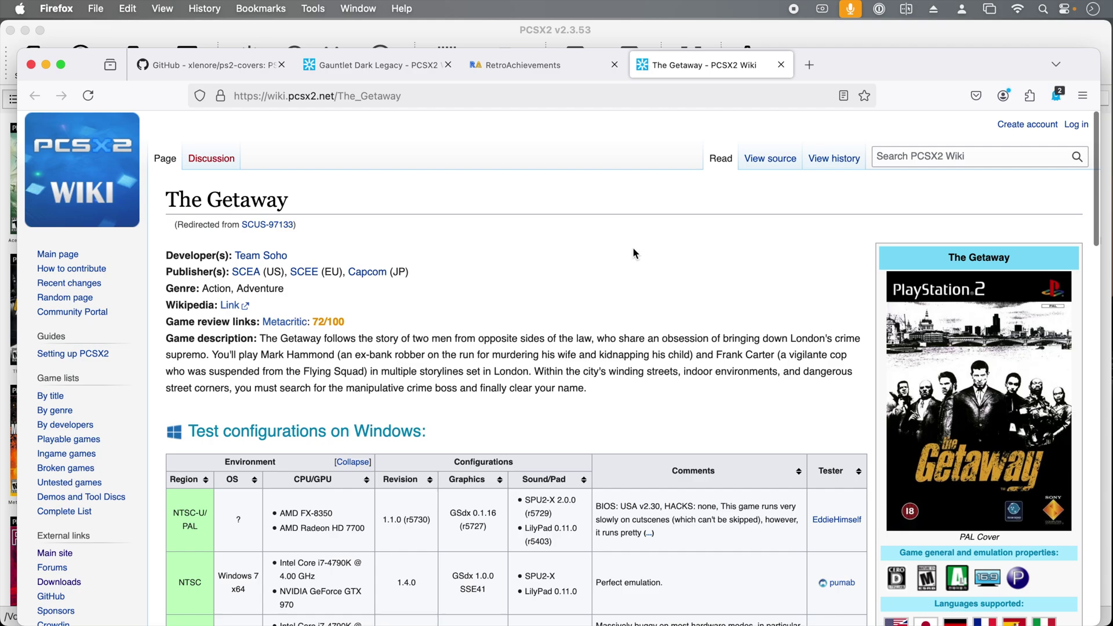
{"action": "scroll", "coordinate": [634, 259], "scroll_direction": "down", "scroll_amount": 5}
{"action": "scroll", "coordinate": [636, 253], "scroll_direction": "down", "scroll_amount": 10}
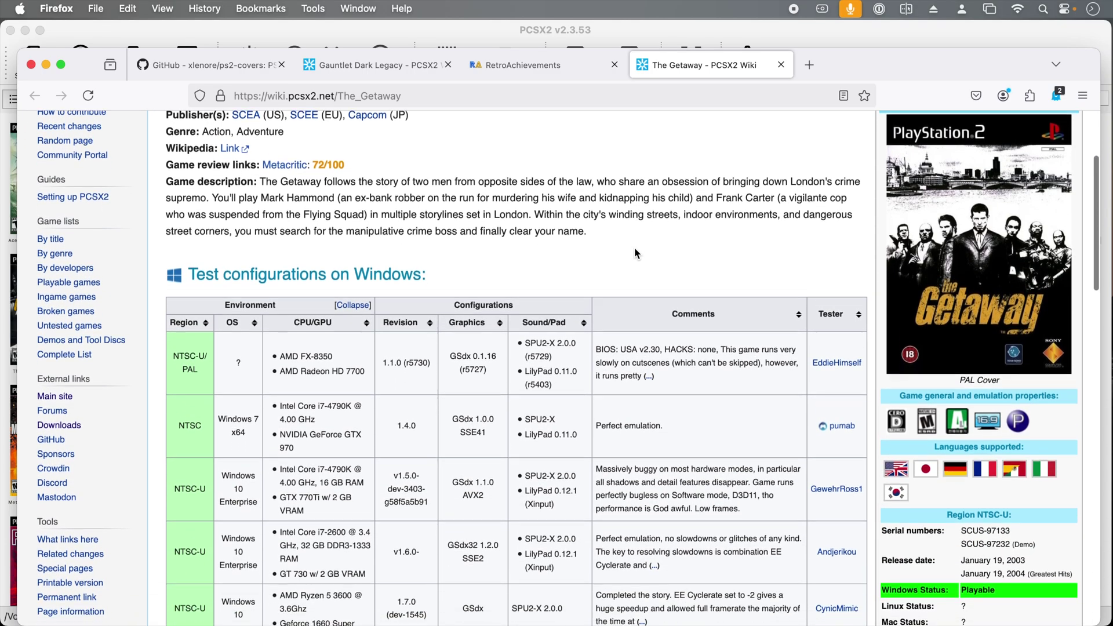
{"action": "scroll", "coordinate": [635, 252], "scroll_direction": "down", "scroll_amount": 10}
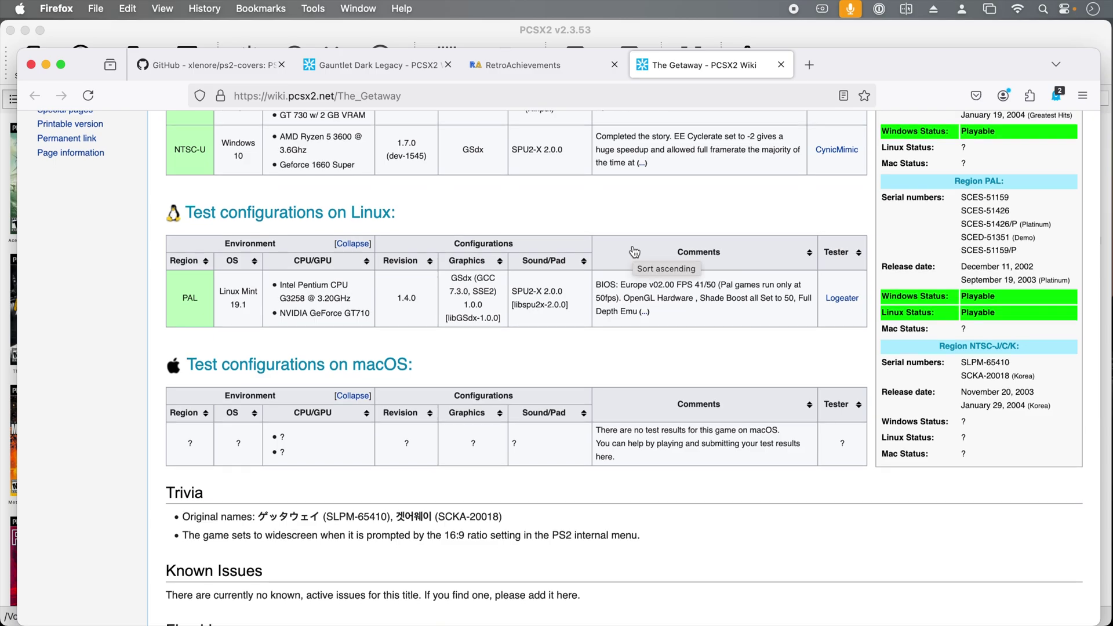
{"action": "scroll", "coordinate": [762, 214], "scroll_direction": "up", "scroll_amount": 3}
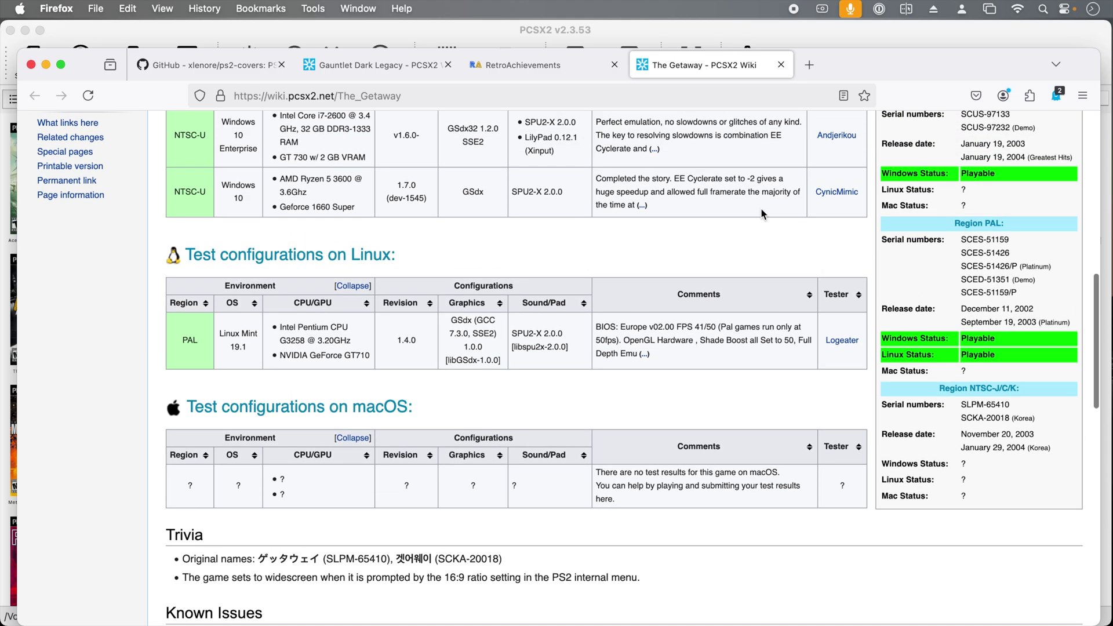
Return to PCSX2 and open the Network & HDD settings
{"action": "key", "text": "super+Tab"}
{"action": "left_click", "coordinate": [109, 16]}
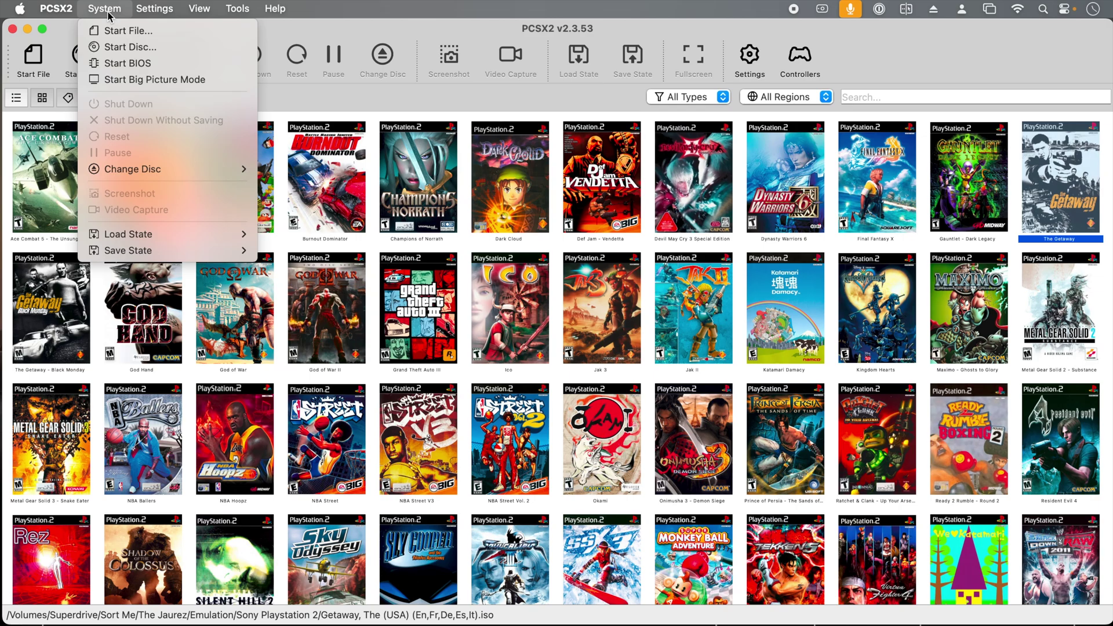
{"action": "left_click", "coordinate": [160, 7]}
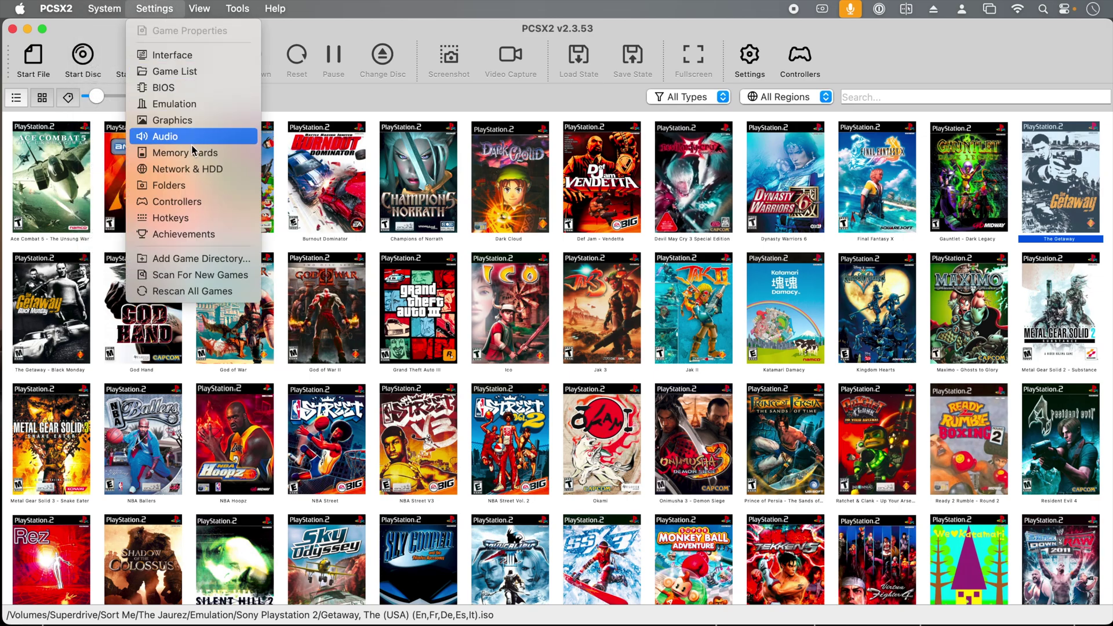
{"action": "left_click", "coordinate": [191, 170]}
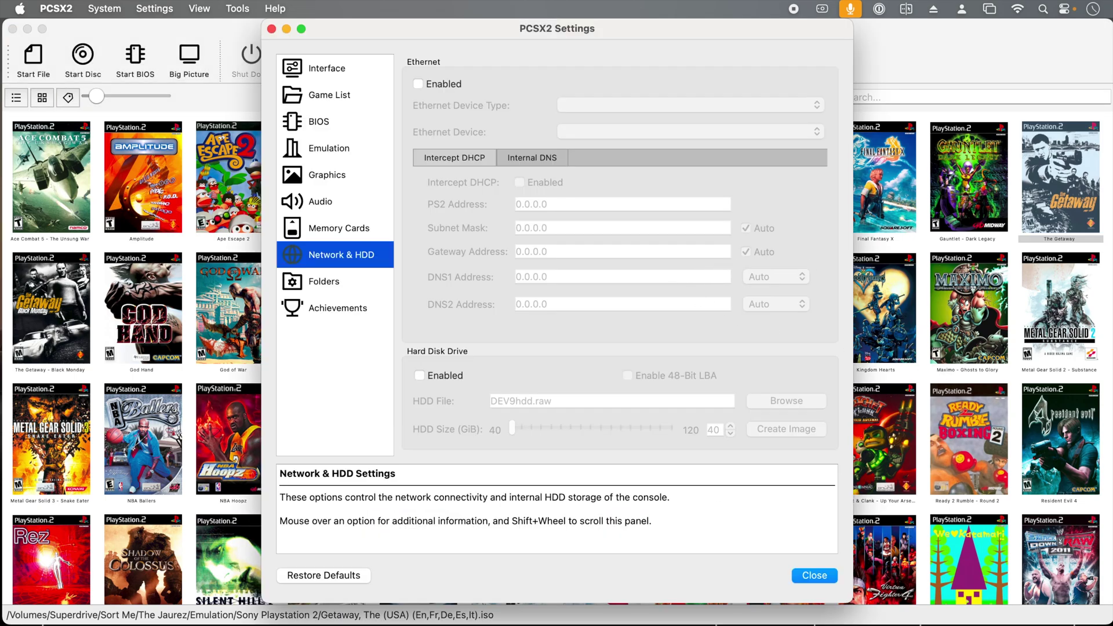
Switch to Firefox and examine the list of online-capable PS2 games and their activity on ps2online.com
{"action": "key", "text": "super+Tab"}
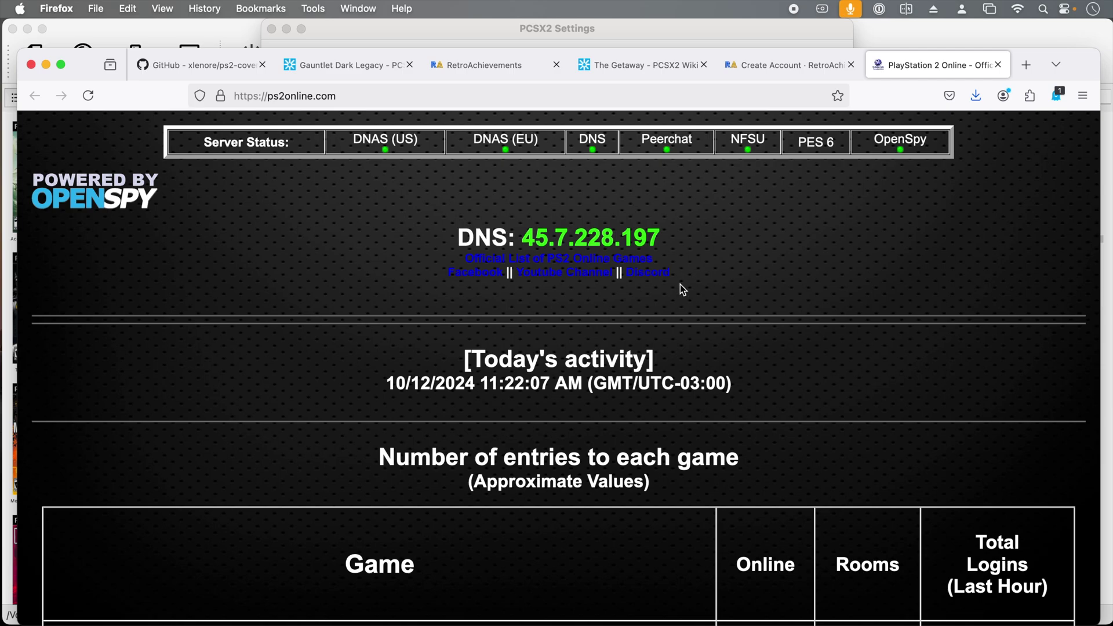
{"action": "scroll", "coordinate": [830, 339], "scroll_direction": "down", "scroll_amount": 10}
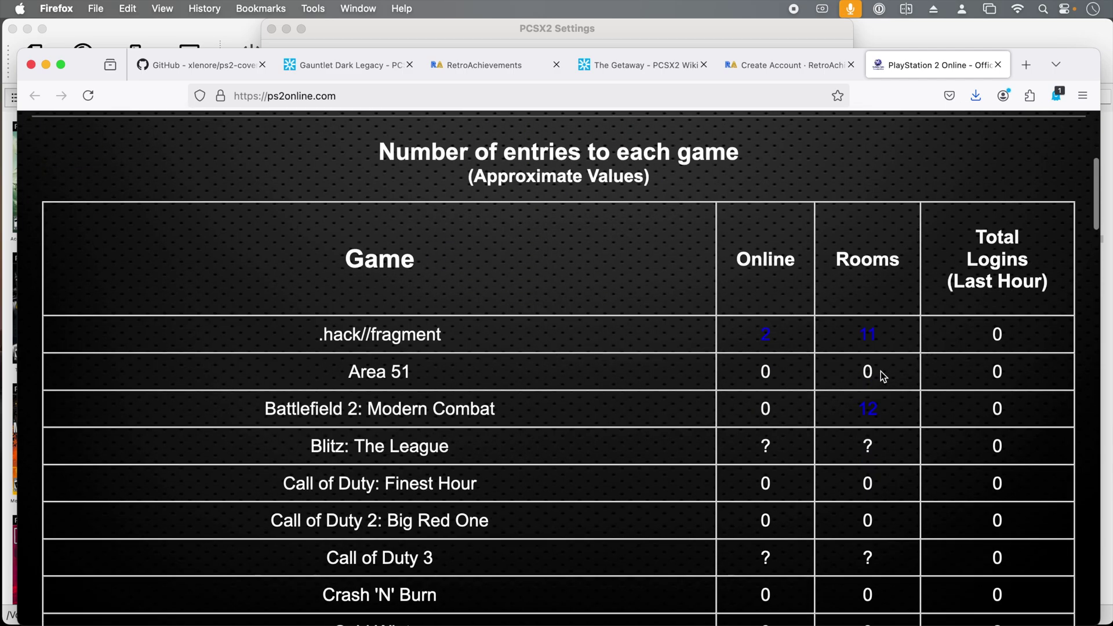
{"action": "scroll", "coordinate": [881, 370], "scroll_direction": "down", "scroll_amount": 6}
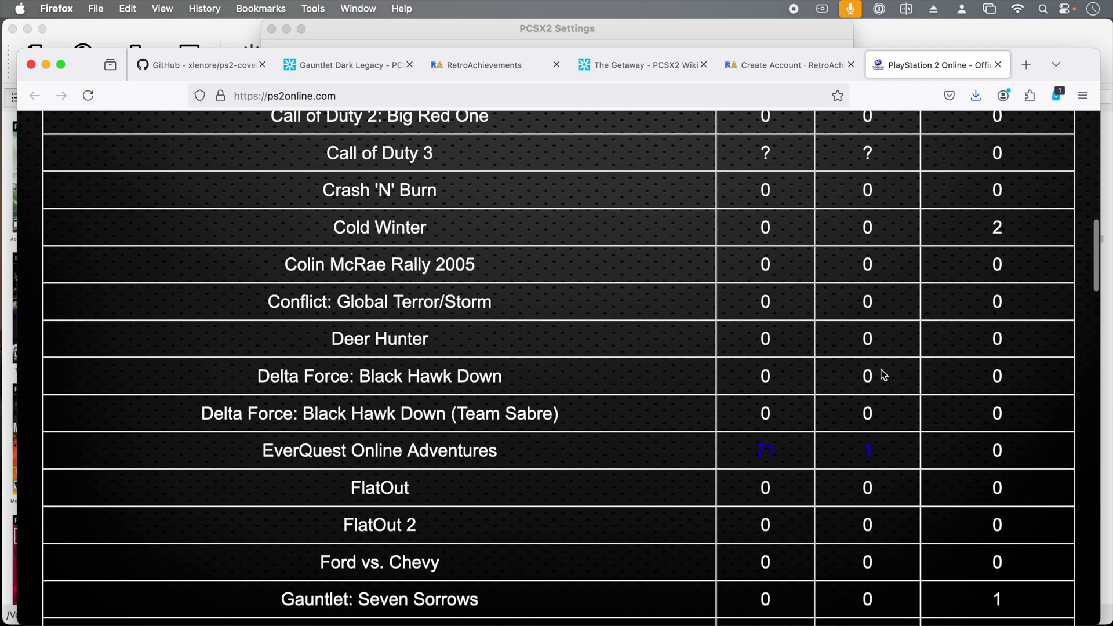
{"action": "scroll", "coordinate": [883, 375], "scroll_direction": "down", "scroll_amount": 6}
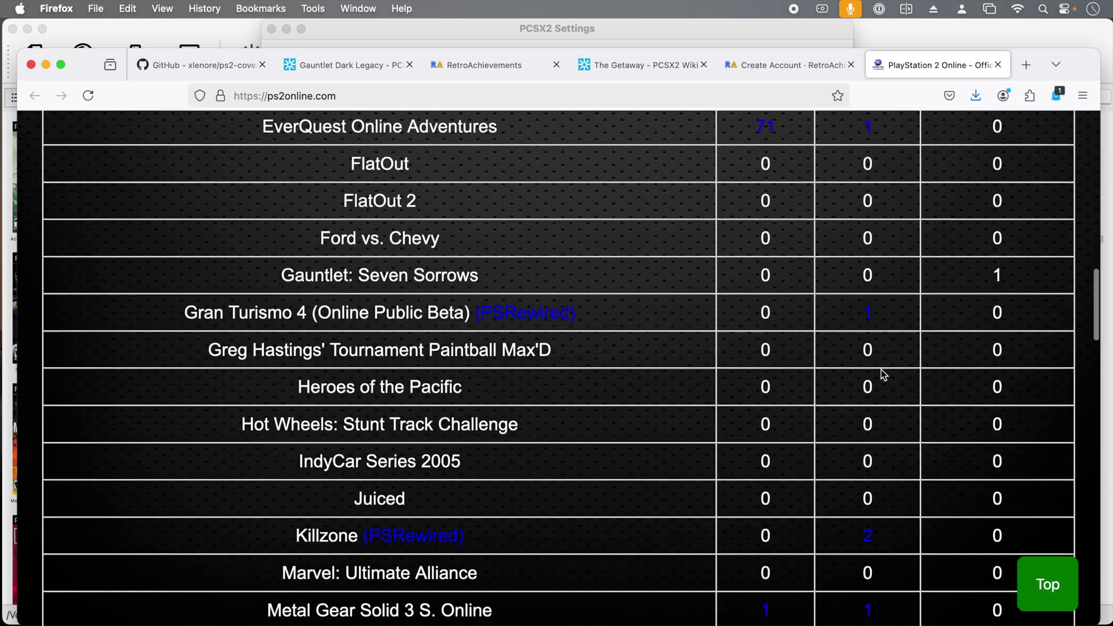
{"action": "scroll", "coordinate": [879, 371], "scroll_direction": "down", "scroll_amount": 3}
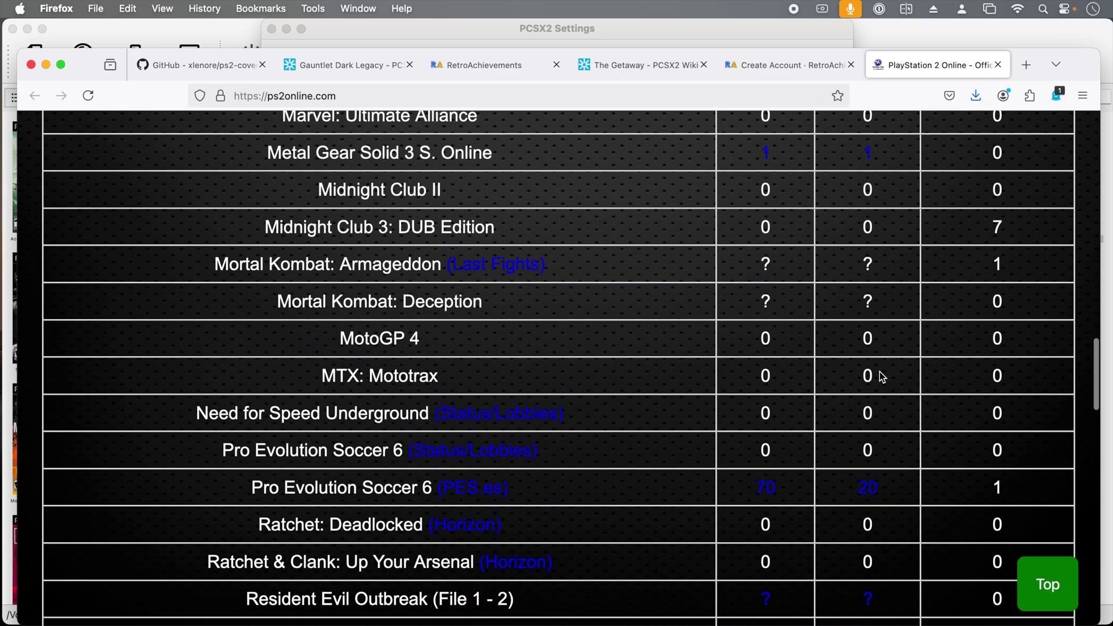
Return to PCSX2, open the Achievements settings and follow their link to the RetroAchievements account creation page
{"action": "left_click", "coordinate": [179, 29]}
{"action": "left_click", "coordinate": [154, 8]}
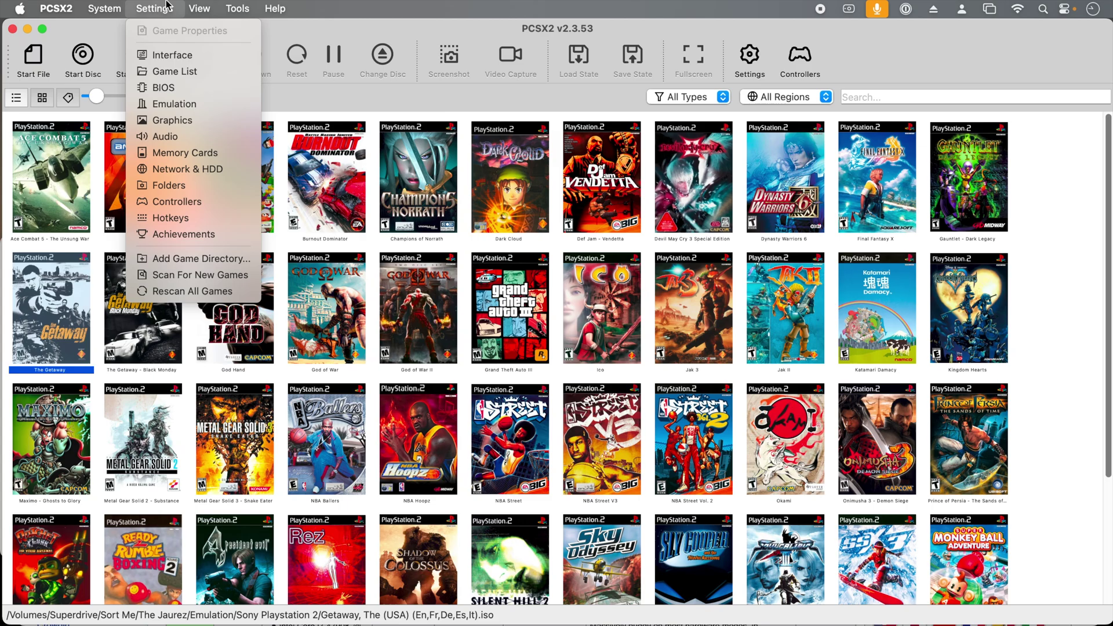
{"action": "left_click", "coordinate": [180, 234]}
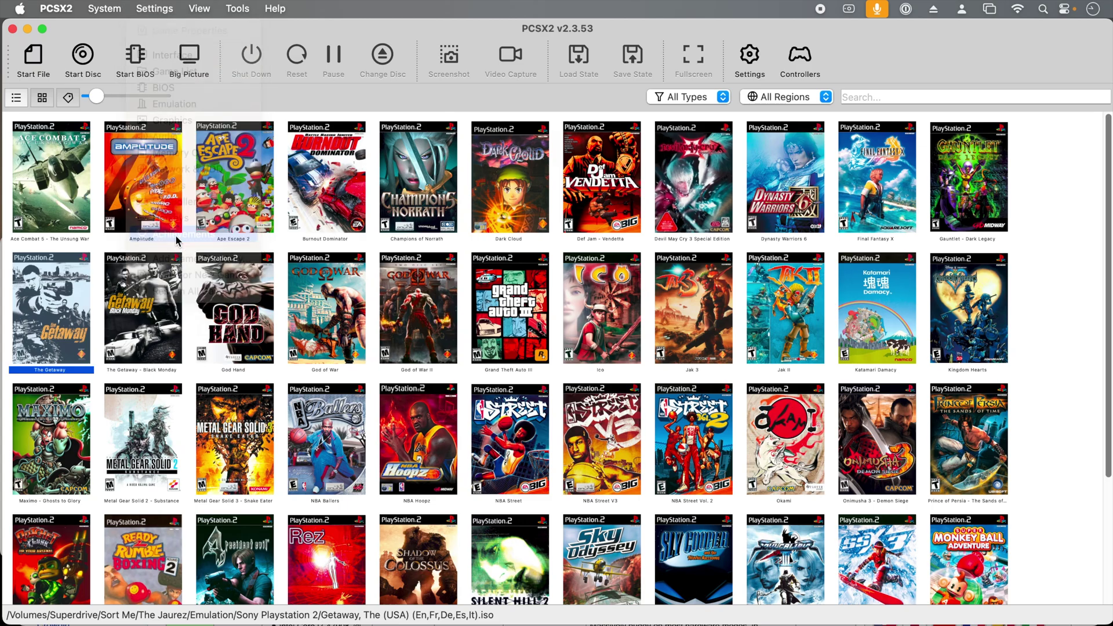
{"action": "left_click", "coordinate": [645, 414]}
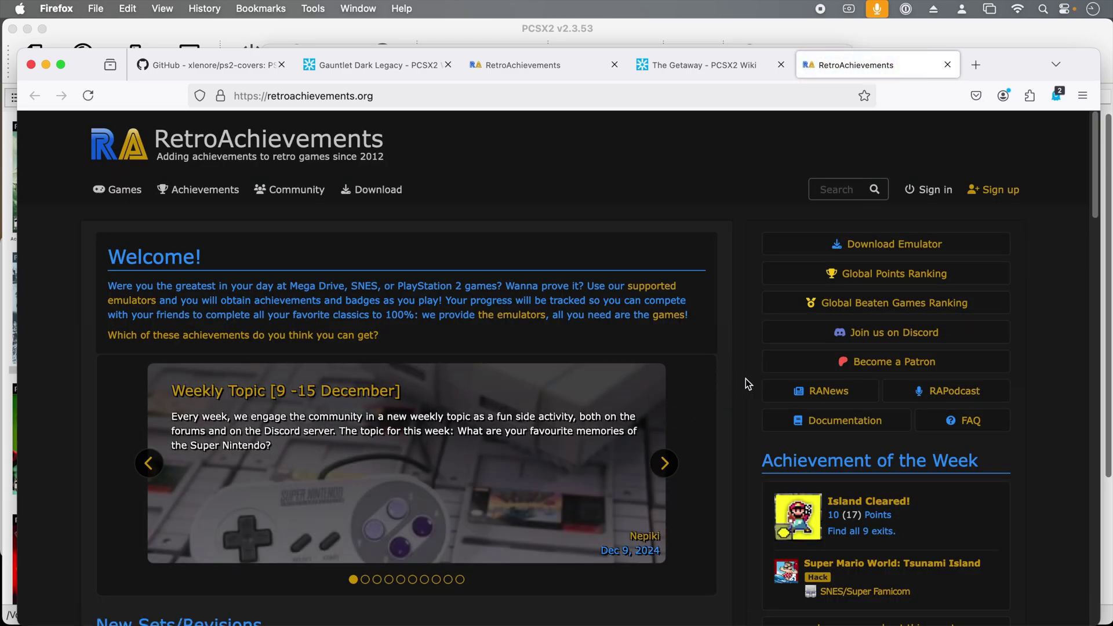
{"action": "left_click", "coordinate": [1008, 194]}
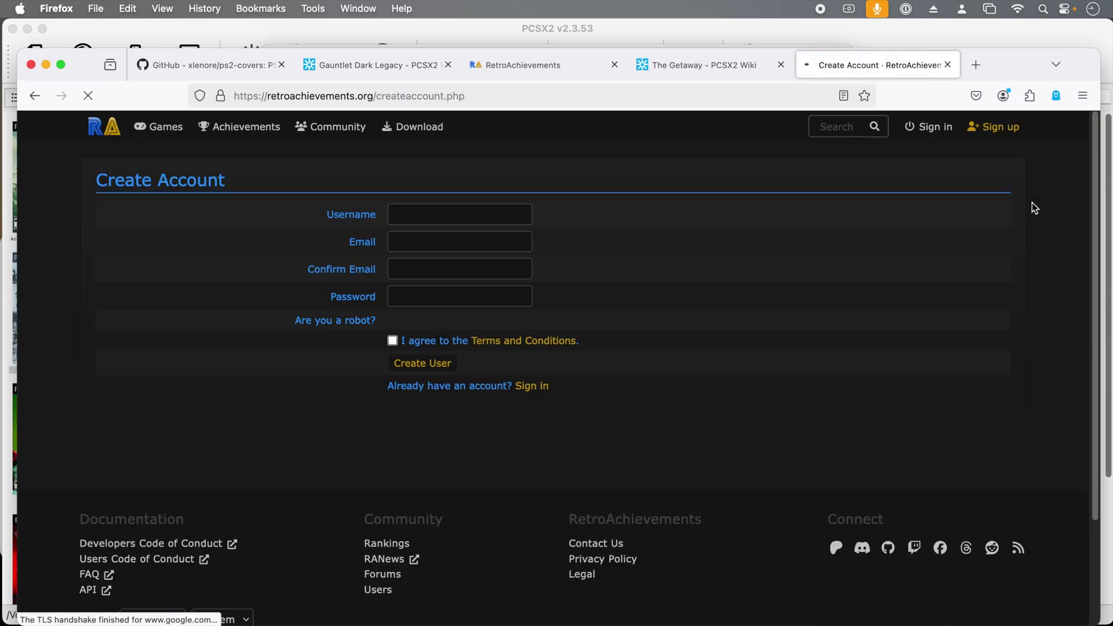
Back in PCSX2, open the RetroAchievements login, cancel it without entering credentials, and toggle Enable Achievements
{"action": "key", "text": "super+Tab"}
{"action": "left_click", "coordinate": [793, 299]}
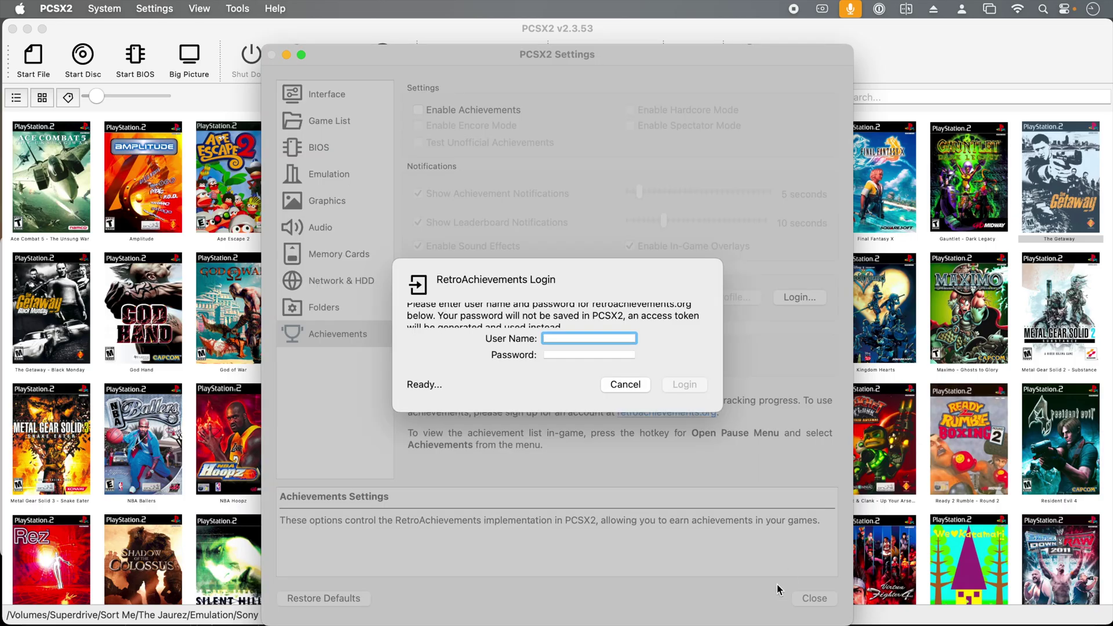
{"action": "left_click", "coordinate": [626, 390]}
{"action": "left_click", "coordinate": [475, 110]}
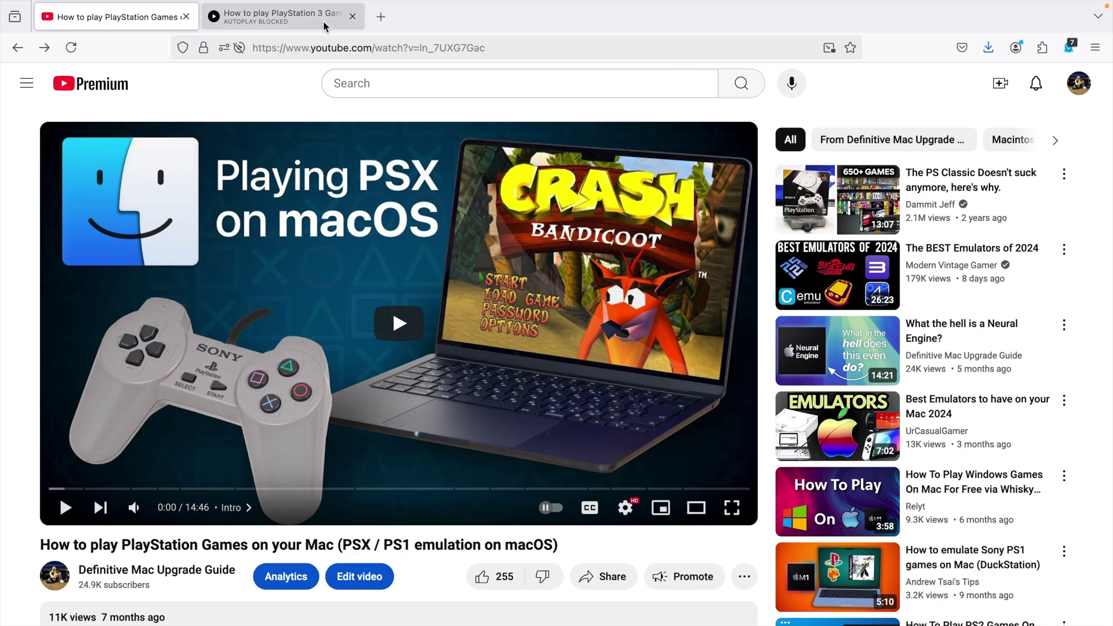
Show the YouTube video about playing PlayStation 3 games on a Mac
{"action": "left_click", "coordinate": [250, 16]}
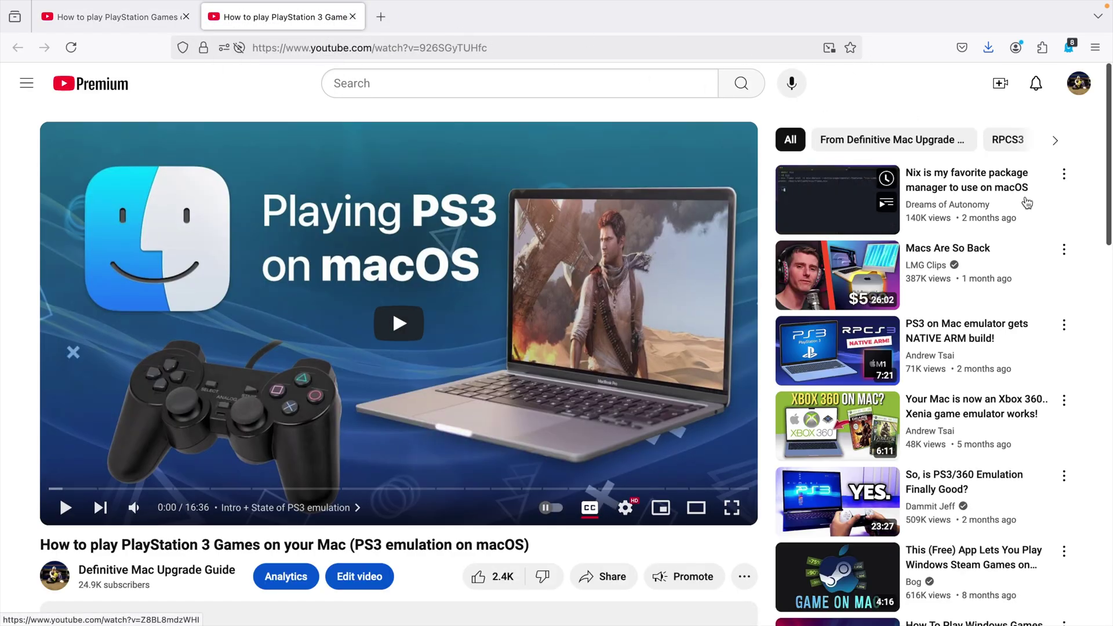